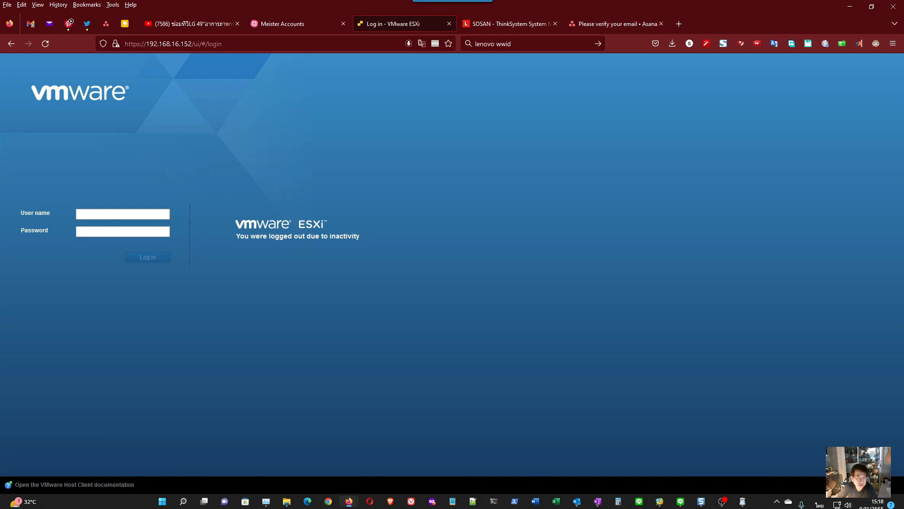
- Log in to the ESXi host with the user name root and the account password
left_click(102, 213)
type("พนนะ")
key("BackSpace")
key("BackSpace")
key("BackSpace")
key("BackSpace")
key("grave")
type("root")
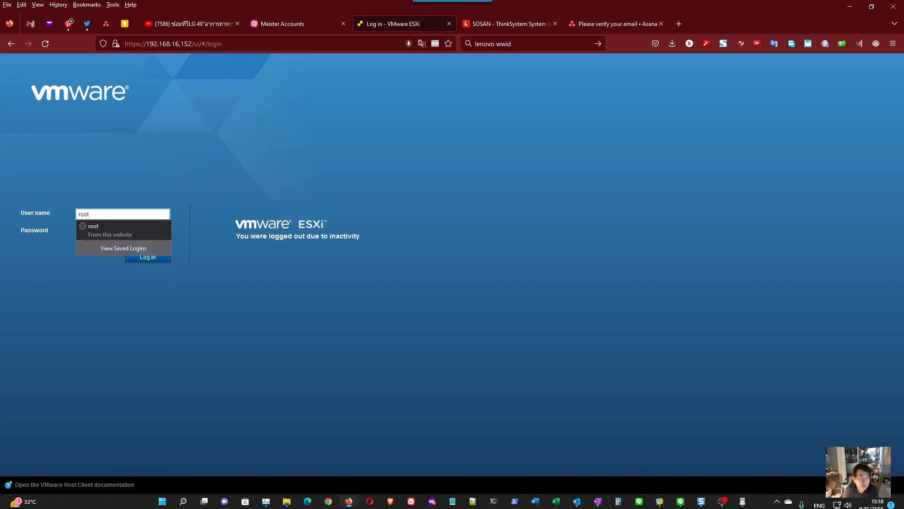
key("Tab")
key("Return")
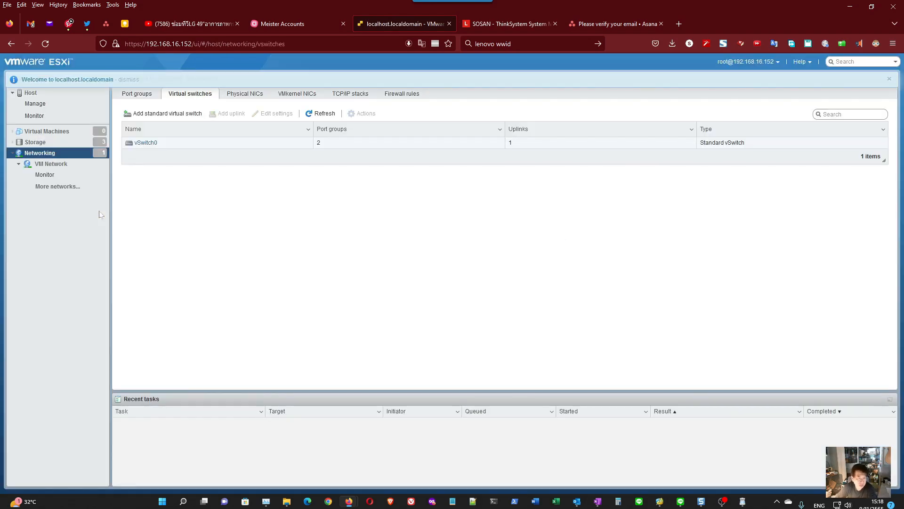
- Examine the details and capacities of the LOCALVOL, SANvol01 and SANvol02 datastores in the host's storage
left_click(63, 143)
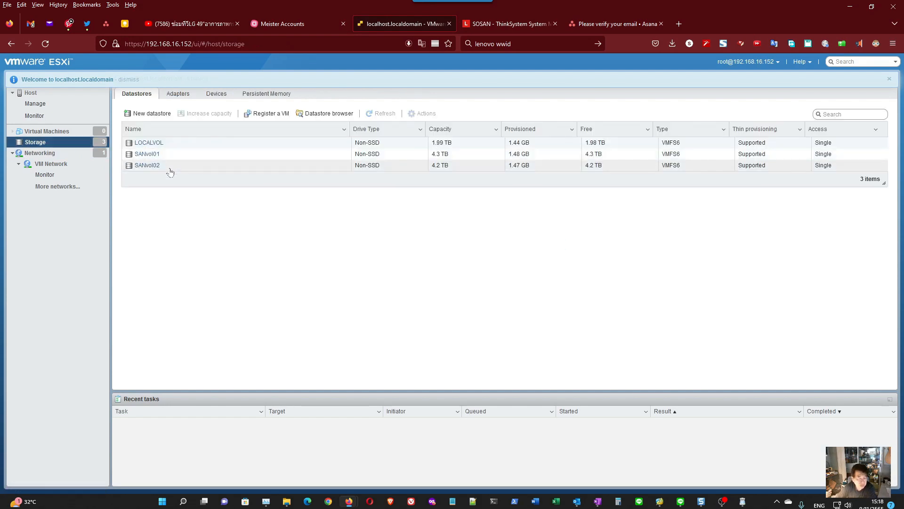
left_click(179, 143)
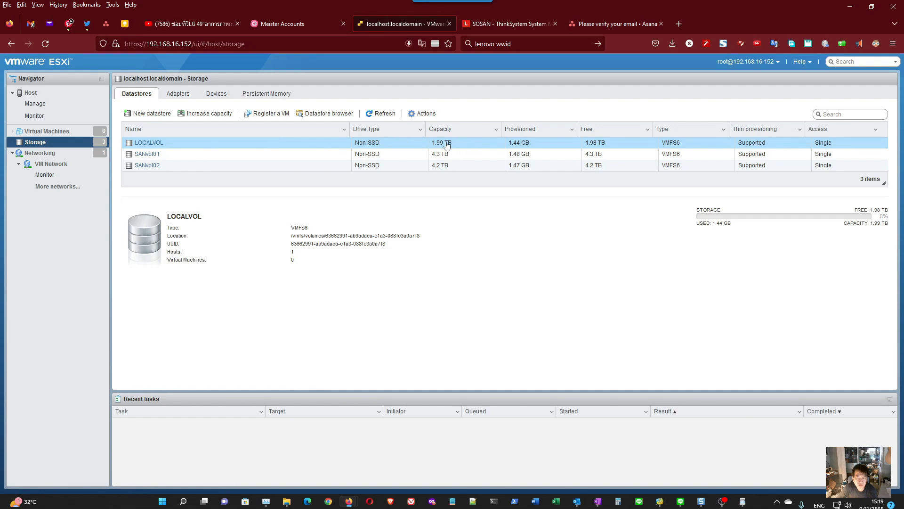
left_click(189, 158)
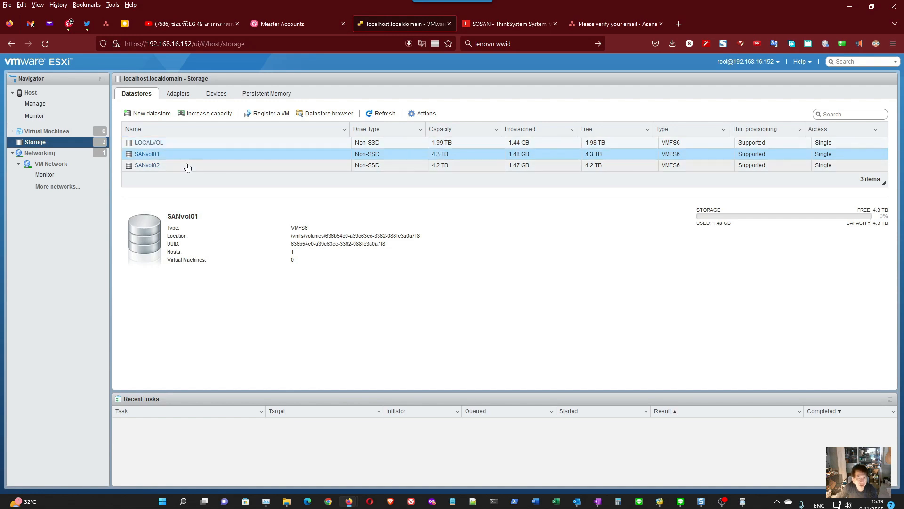
left_click(189, 165)
left_click(191, 155)
left_click(336, 166)
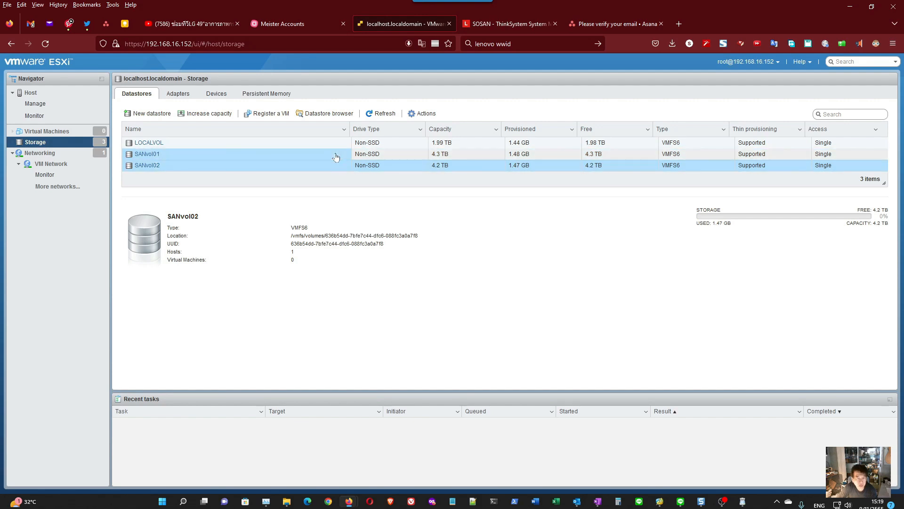
left_click(336, 157)
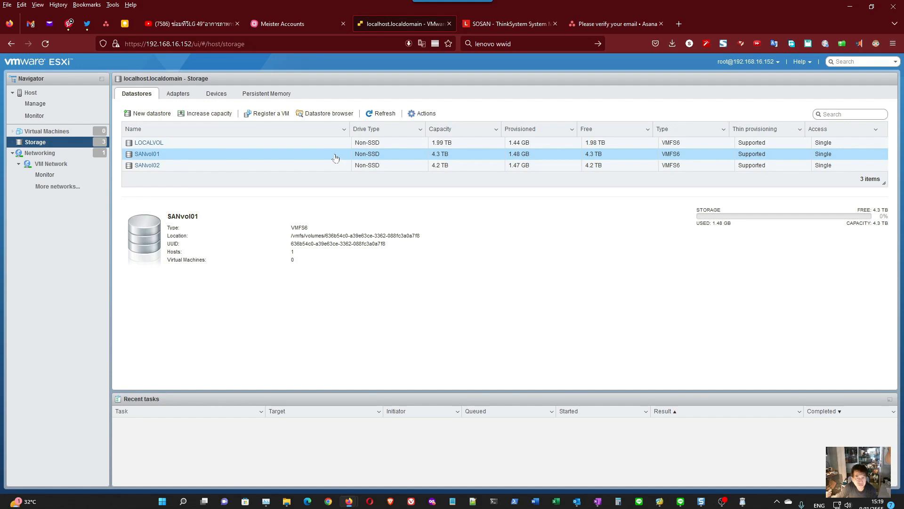
left_click(443, 167)
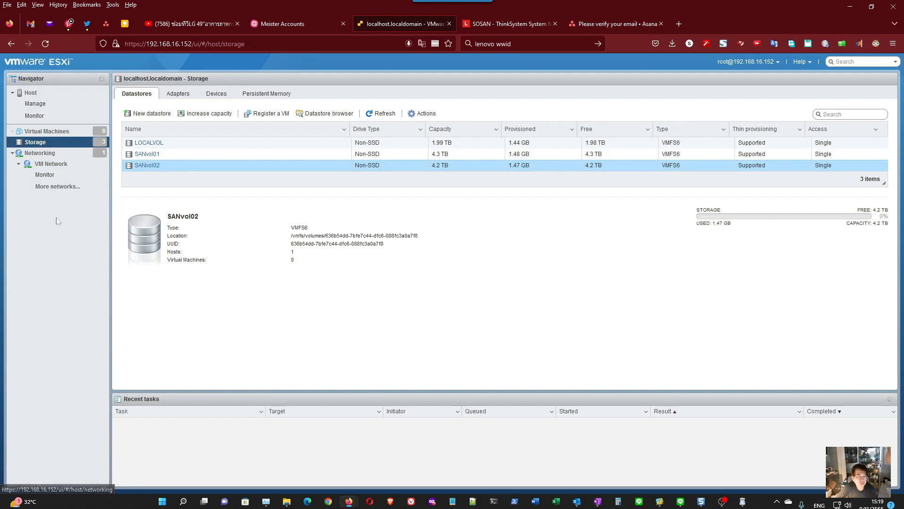
- Begin a new virtual machine on the host with the option to create a new virtual machine
left_click(55, 133)
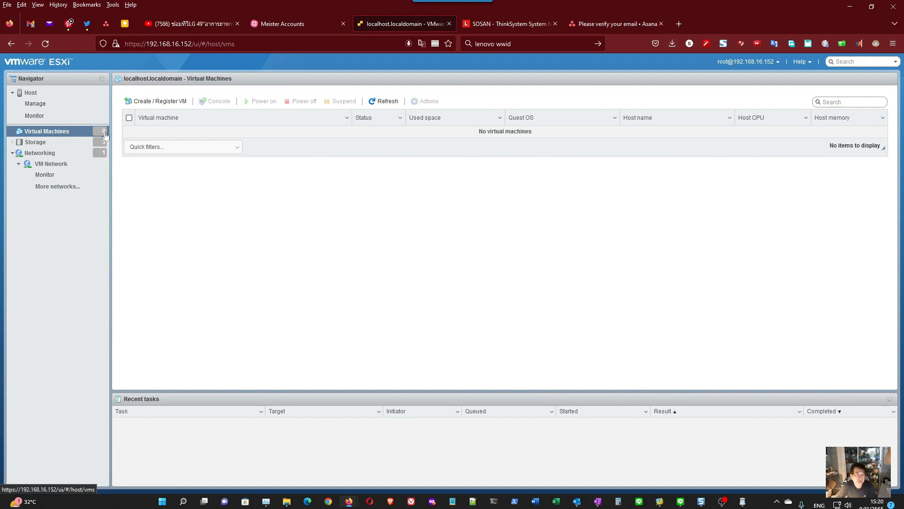
left_click(152, 101)
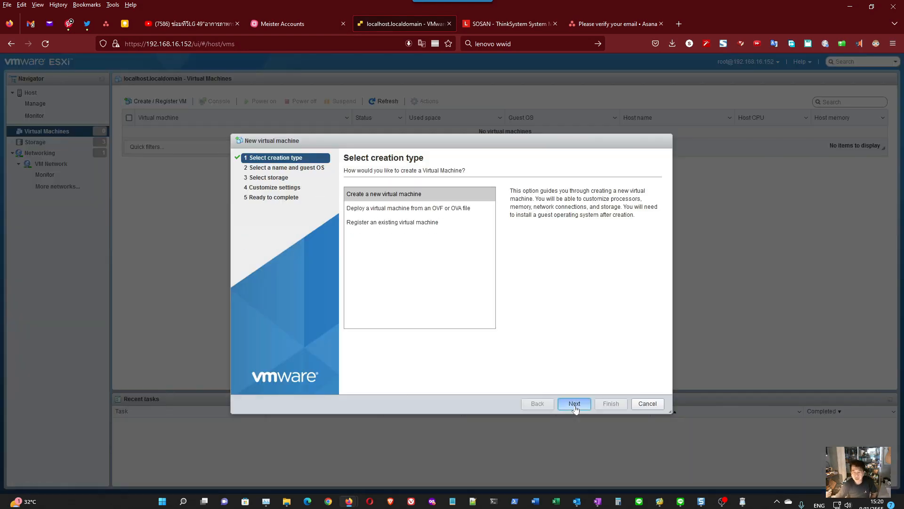
left_click(574, 404)
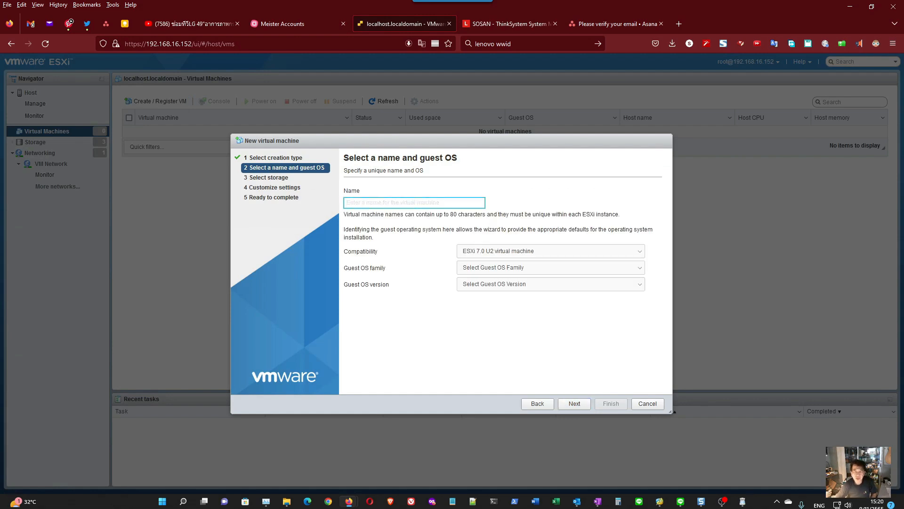
- Name the new virtual machine winsvr01
type("win")
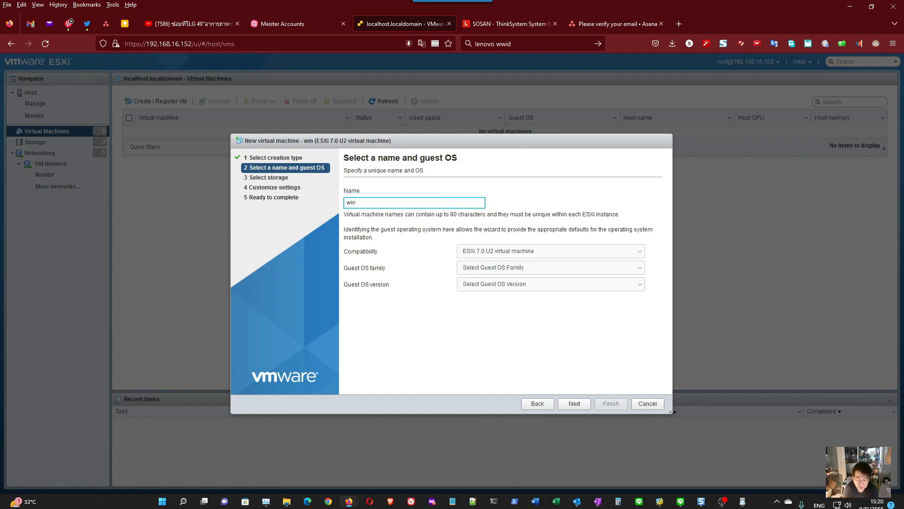
type("ser")
key("BackSpace")
key("BackSpace")
key("BackSpace")
key("BackSpace")
key("BackSpace")
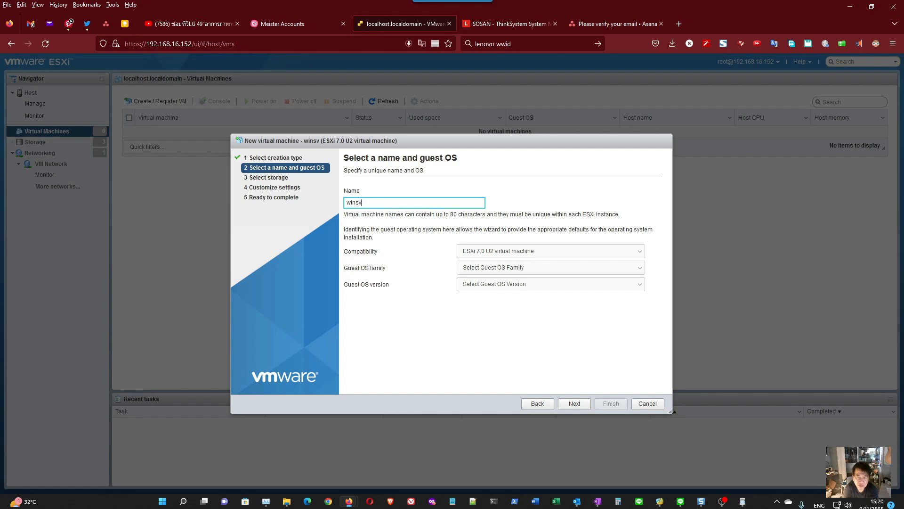
key("BackSpace")
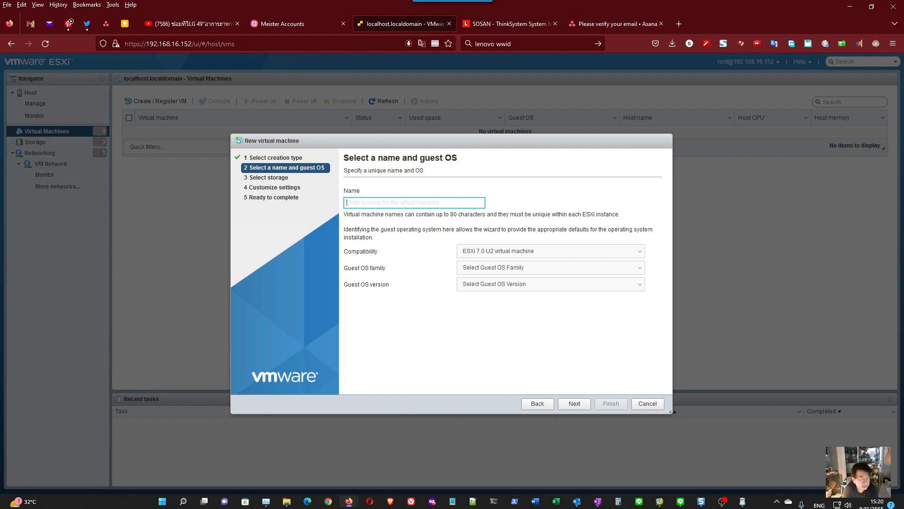
type("winv")
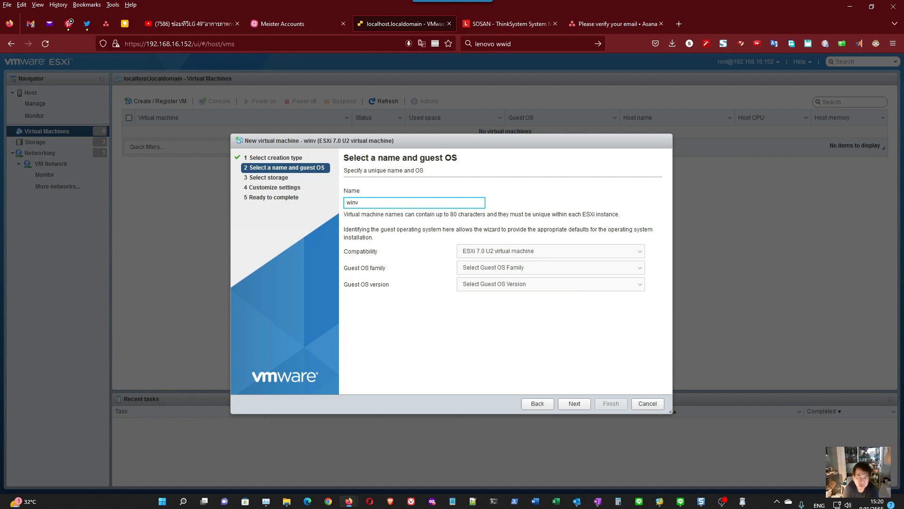
key("BackSpace")
type("svr")
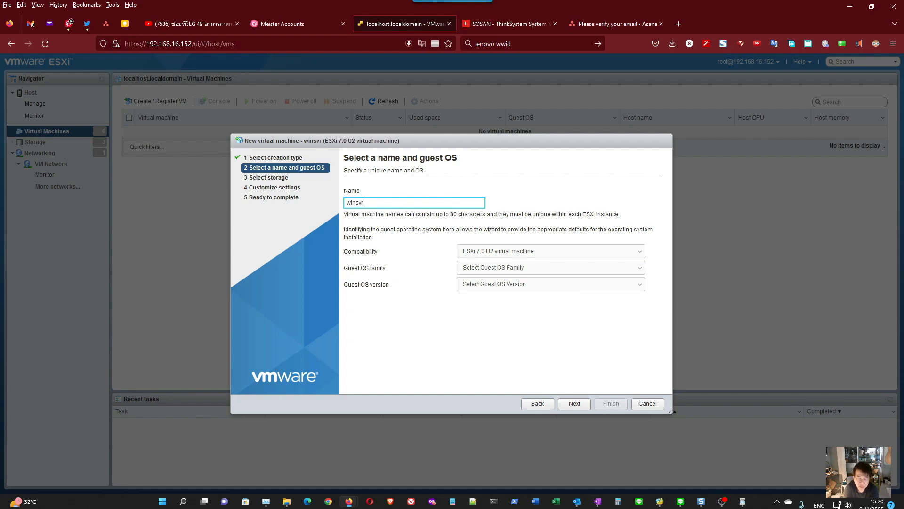
type("01")
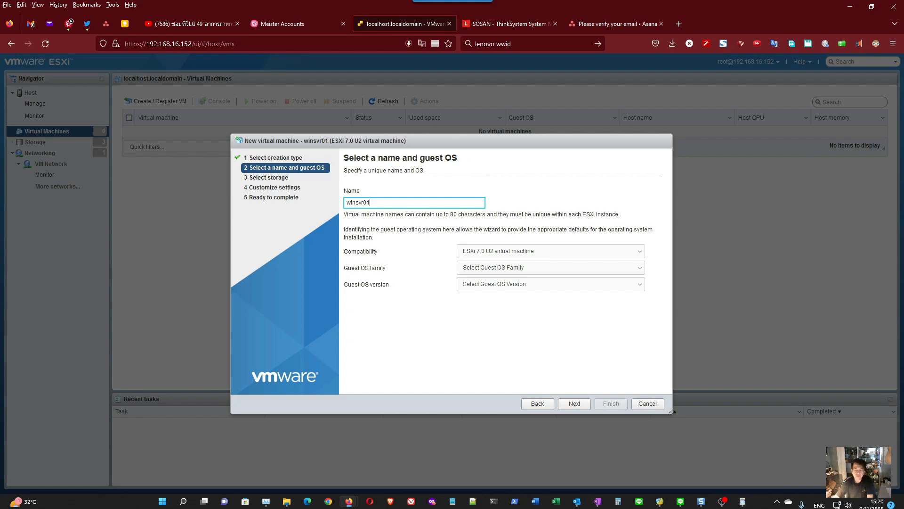
- Set the compatibility to ESXi 6.5 virtual machine and the guest OS family to Windows
left_click(491, 254)
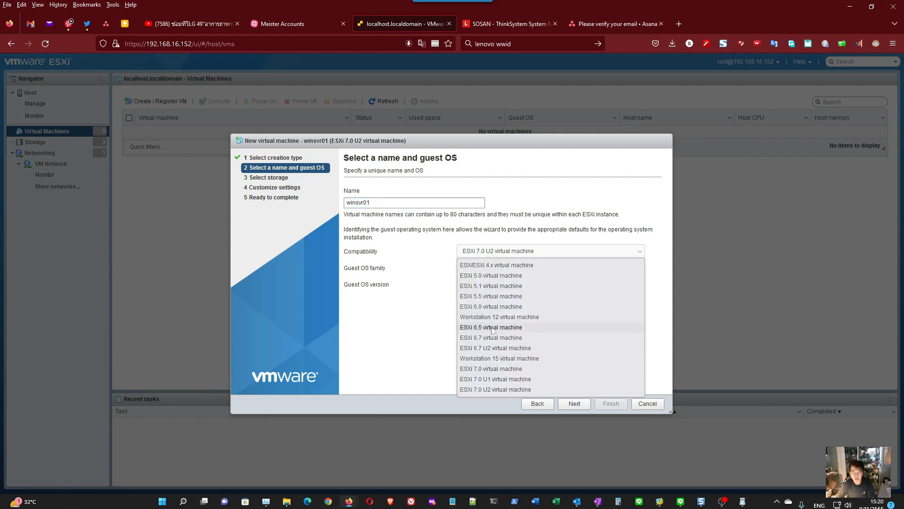
left_click(492, 328)
left_click(488, 268)
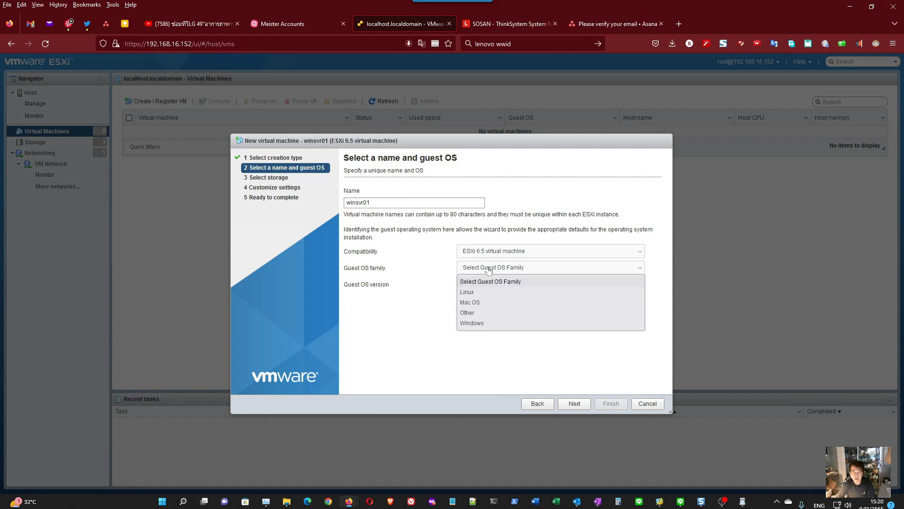
left_click(480, 323)
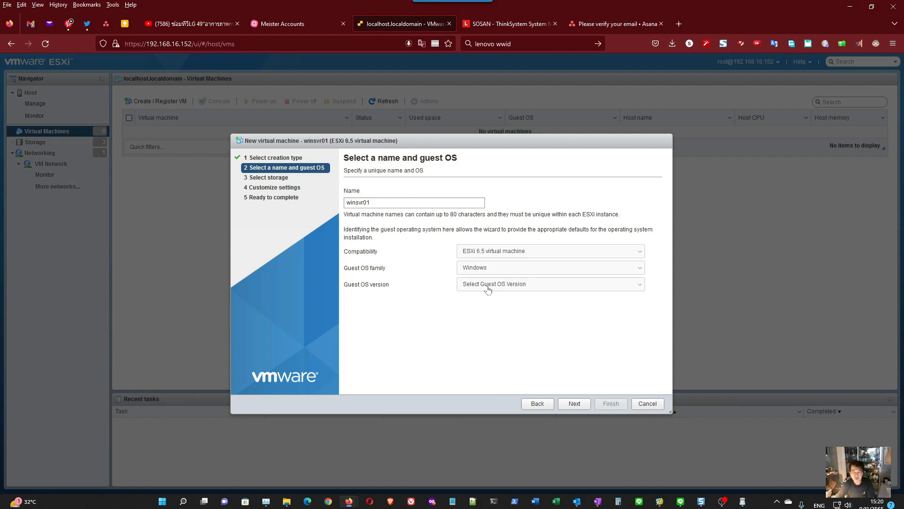
- Set the guest OS version to Microsoft Windows Server 2016 or later (64-bit) and proceed to storage selection
left_click(488, 285)
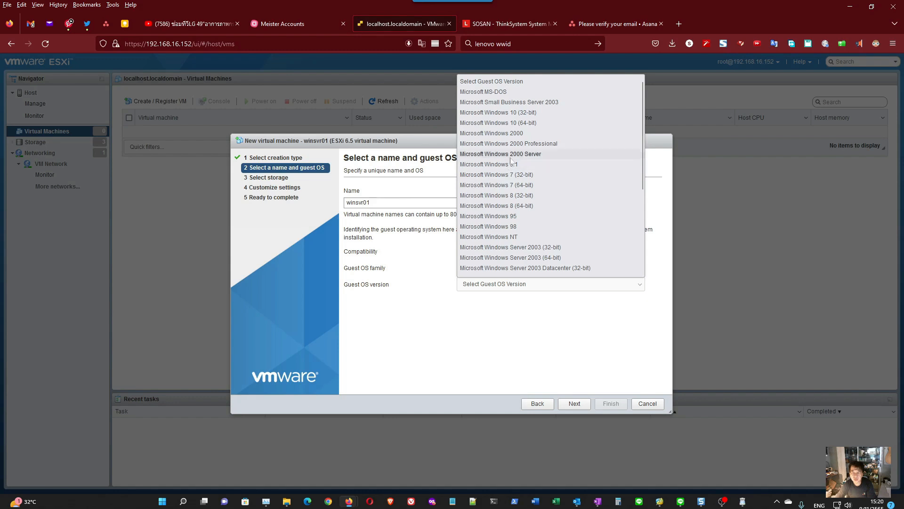
scroll(511, 166, "down", 3)
scroll(513, 166, "down", 1)
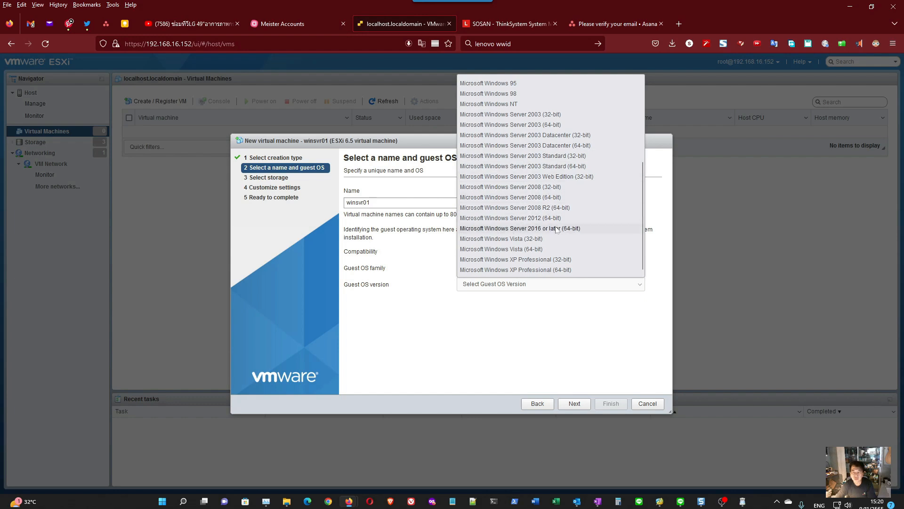
scroll(556, 230, "up", 3)
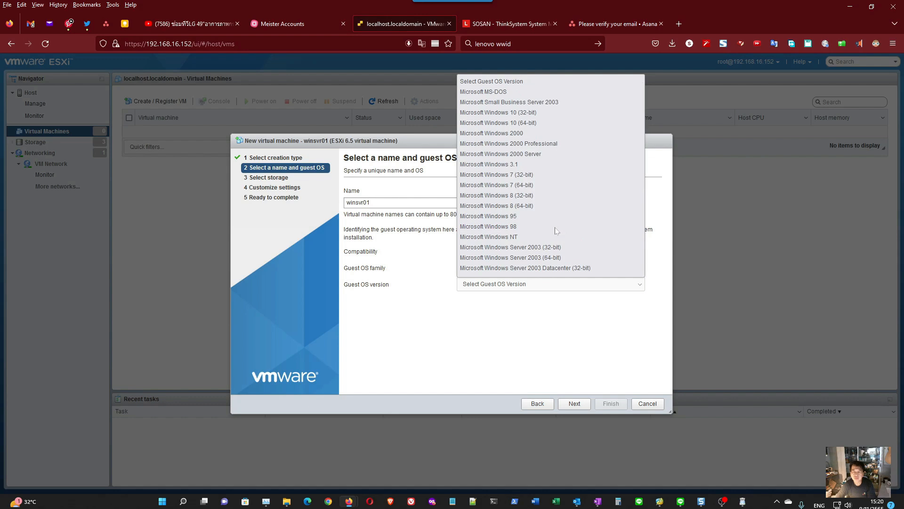
scroll(556, 231, "down", 3)
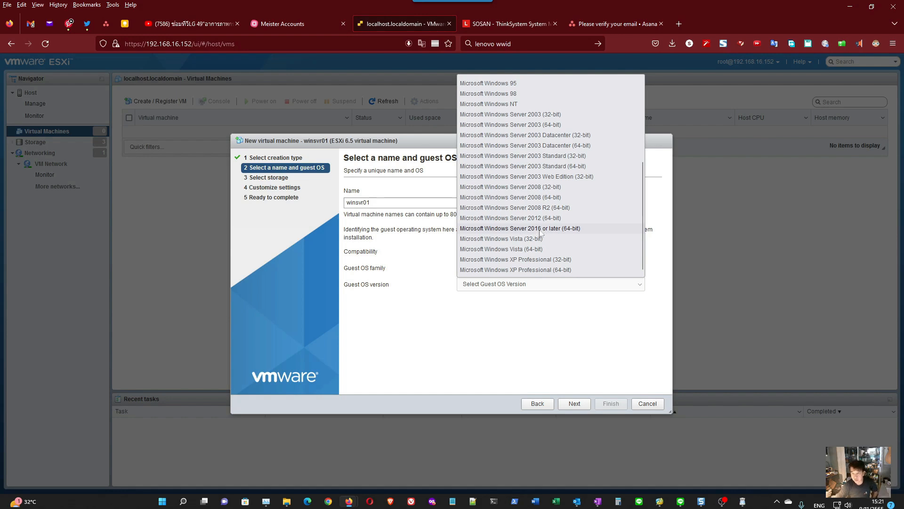
left_click(556, 229)
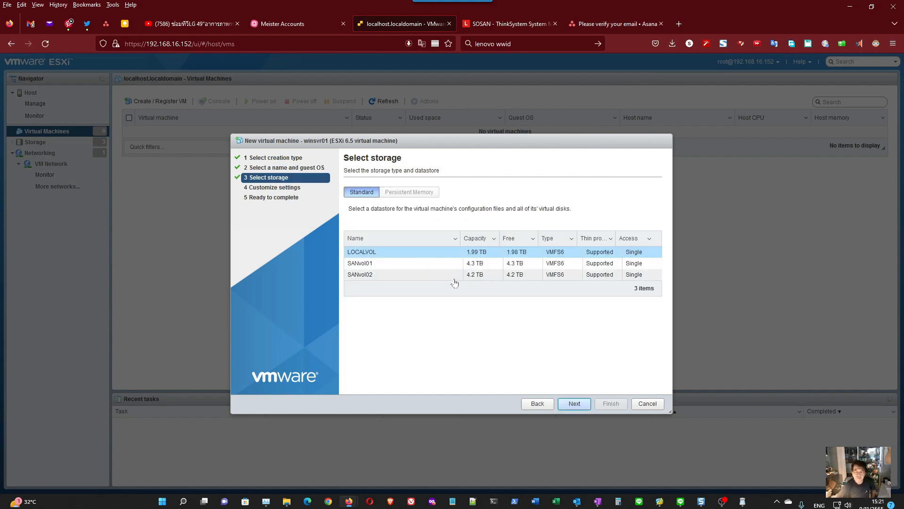
- Place the virtual machine on the SANvol01 datastore and set its memory to 32 GB
left_click(393, 267)
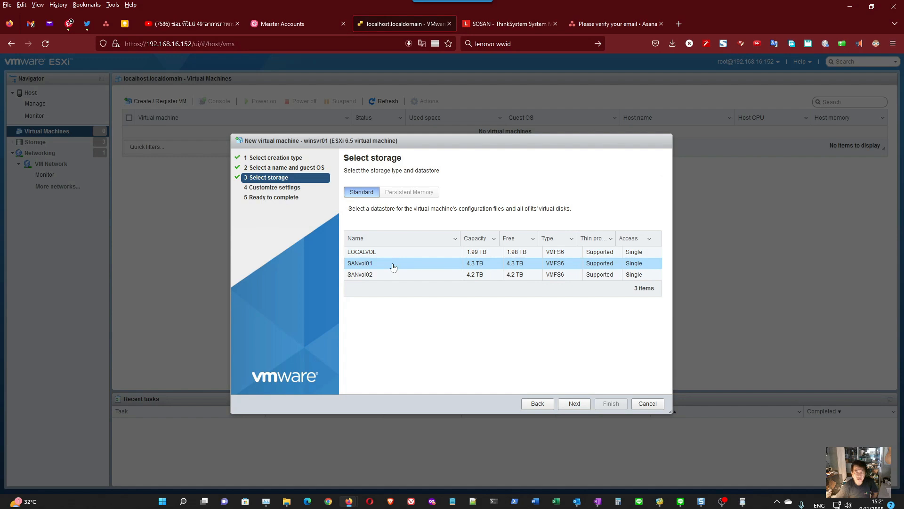
left_click(575, 404)
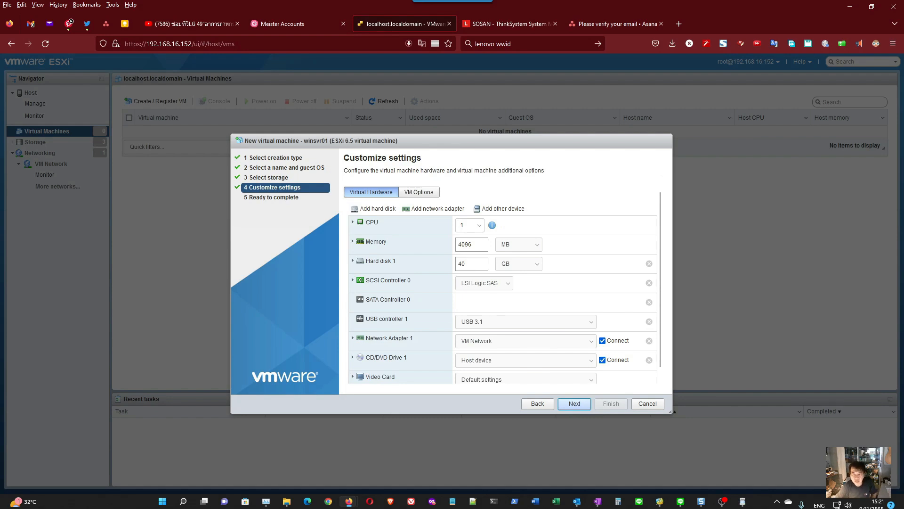
left_click(509, 246)
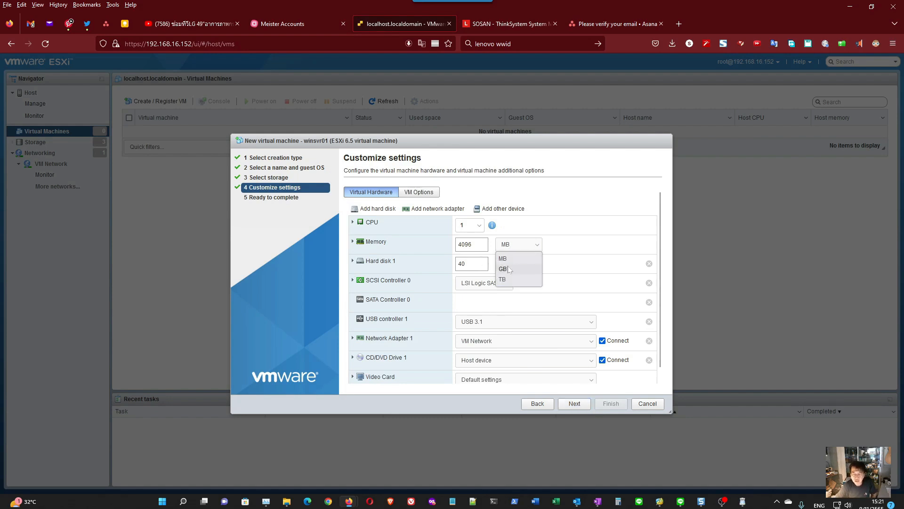
left_click(503, 269)
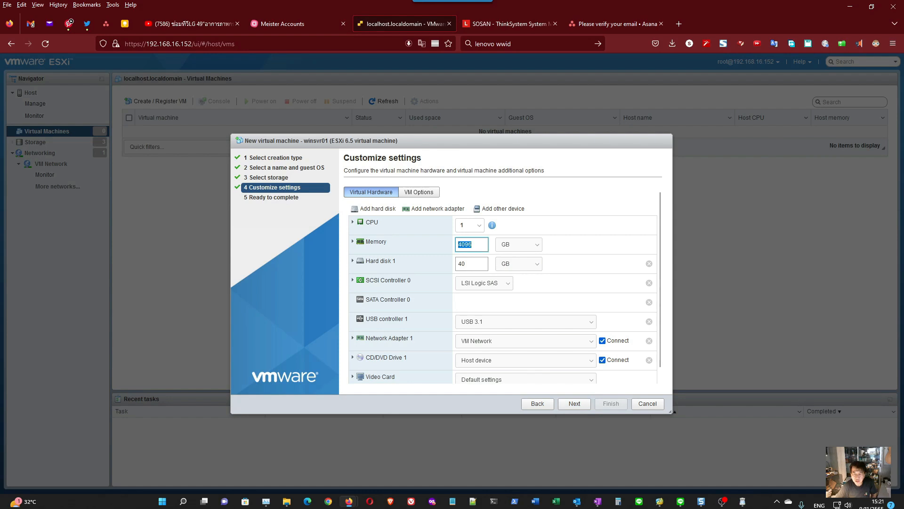
type("32")
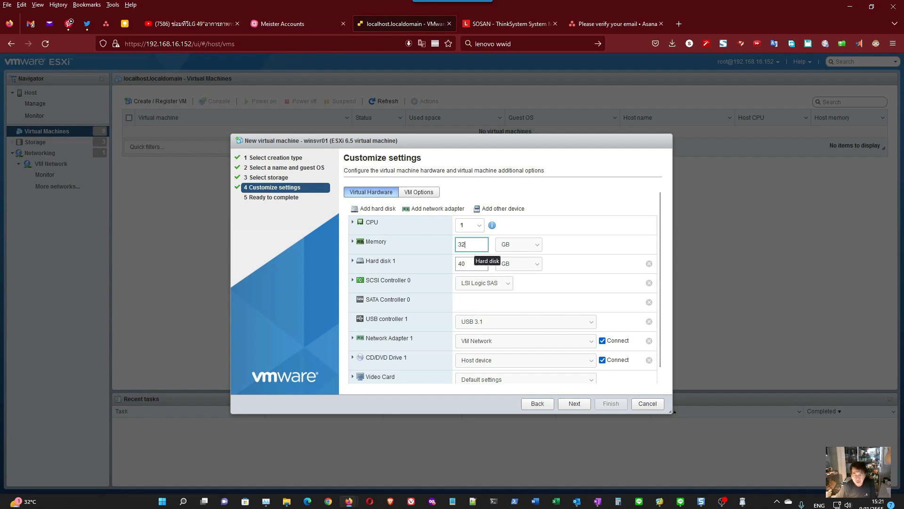
- Set the size of Hard disk 1 to 200 GB
left_click_drag(471, 265, 427, 267)
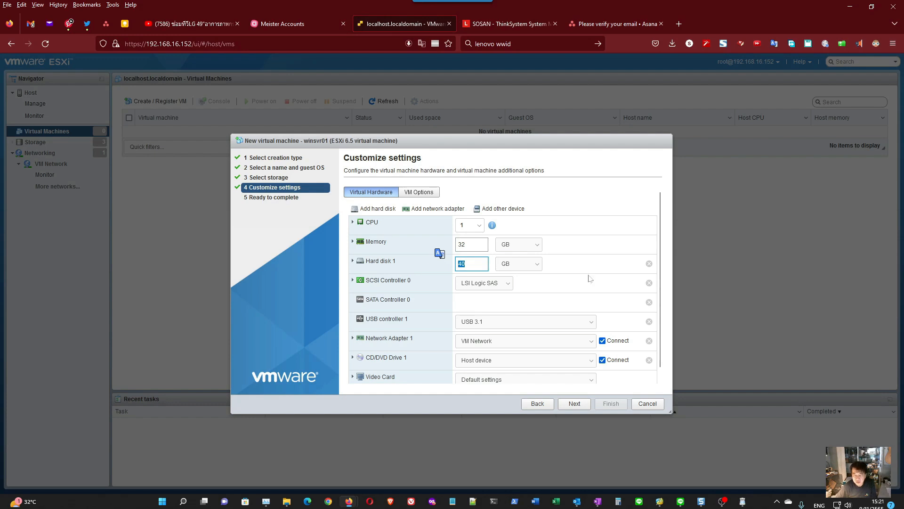
type("150")
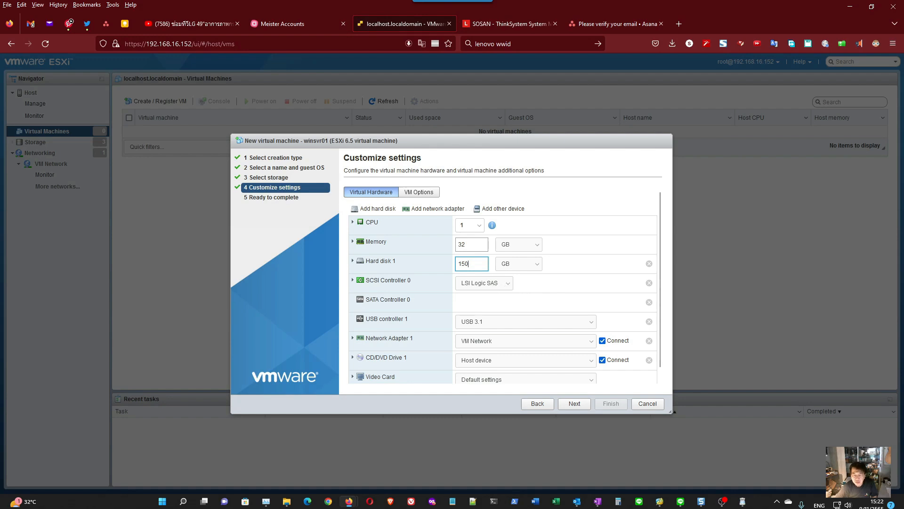
left_click_drag(469, 264, 422, 262)
type("200")
- Check which networks are available for Network Adapter 1, keeping VM Network selected
scroll(523, 332, "down", 1)
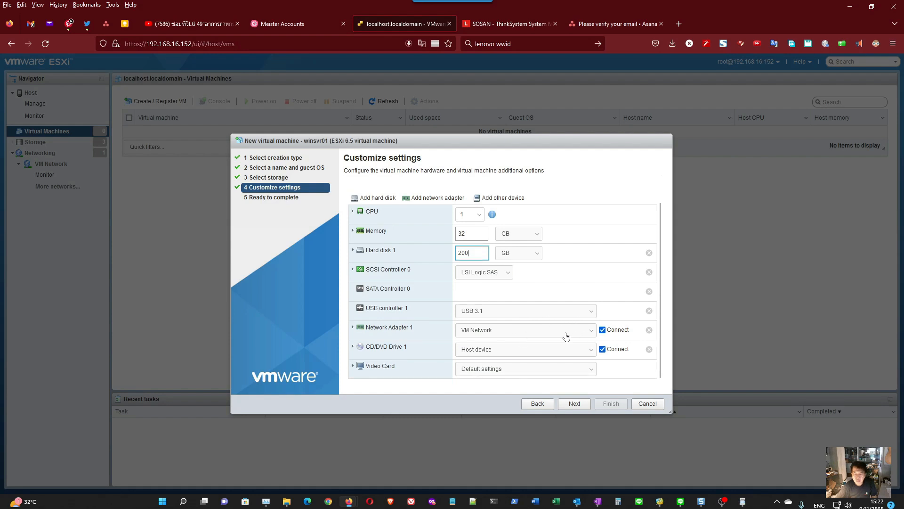
left_click(591, 332)
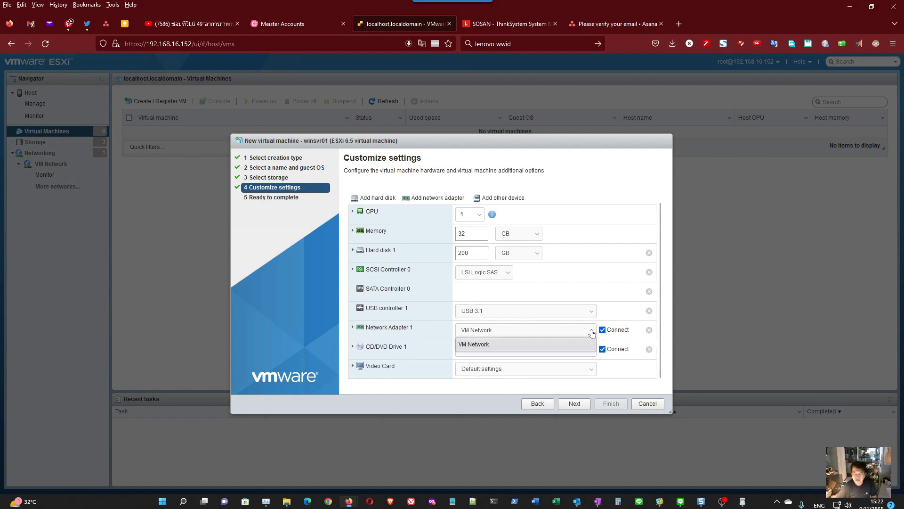
left_click(561, 332)
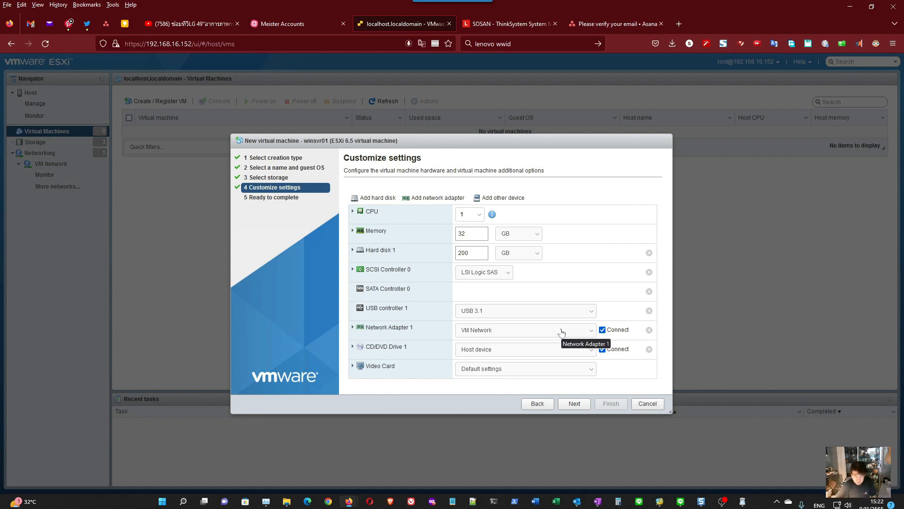
- Check the adapter types and networks offered for Network Adapter 1, keeping E1000e and VM Network
left_click(353, 327)
scroll(458, 337, "down", 2)
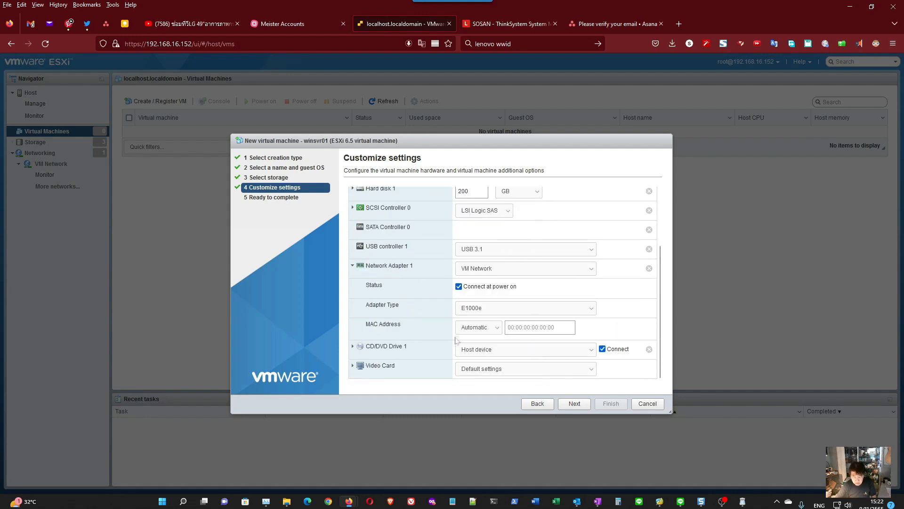
left_click(492, 311)
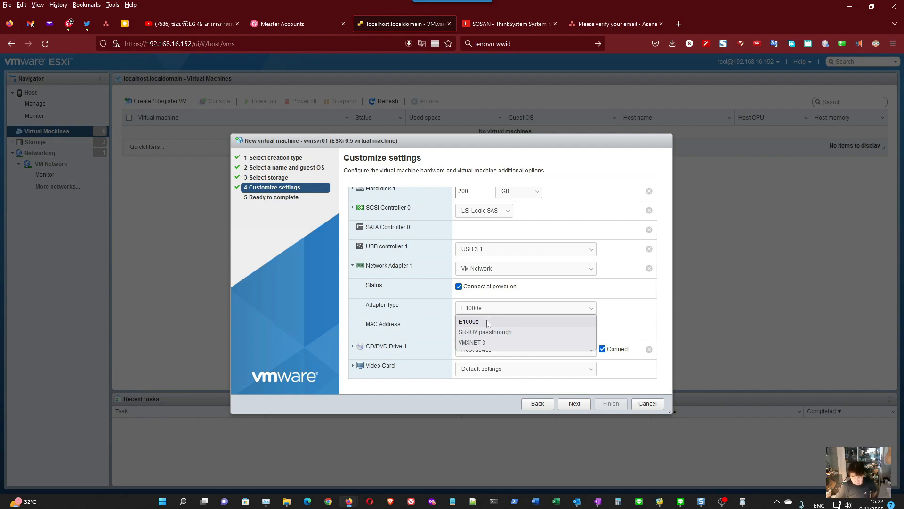
left_click(548, 292)
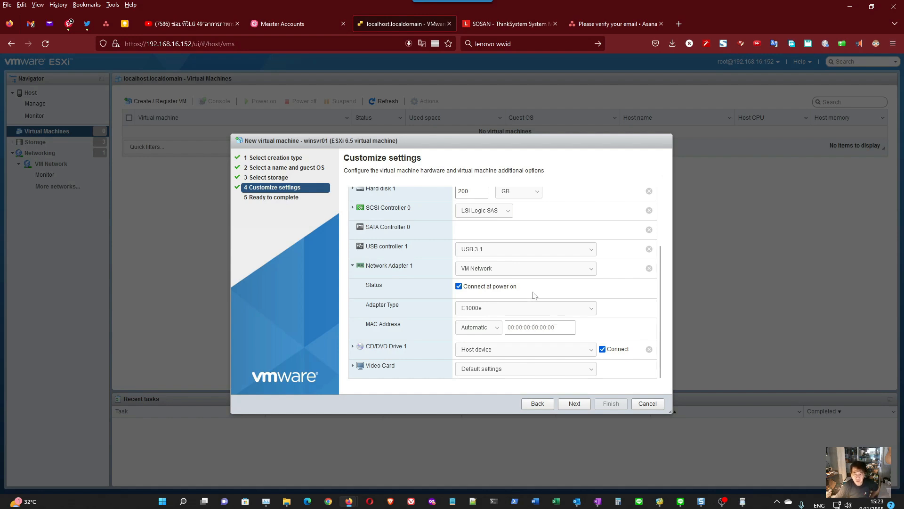
left_click(506, 268)
left_click(507, 269)
- Check the media source options for CD/DVD Drive 1, keeping Host device, and view the local PC's drives in File Explorer
left_click(353, 347)
scroll(490, 359, "down", 3)
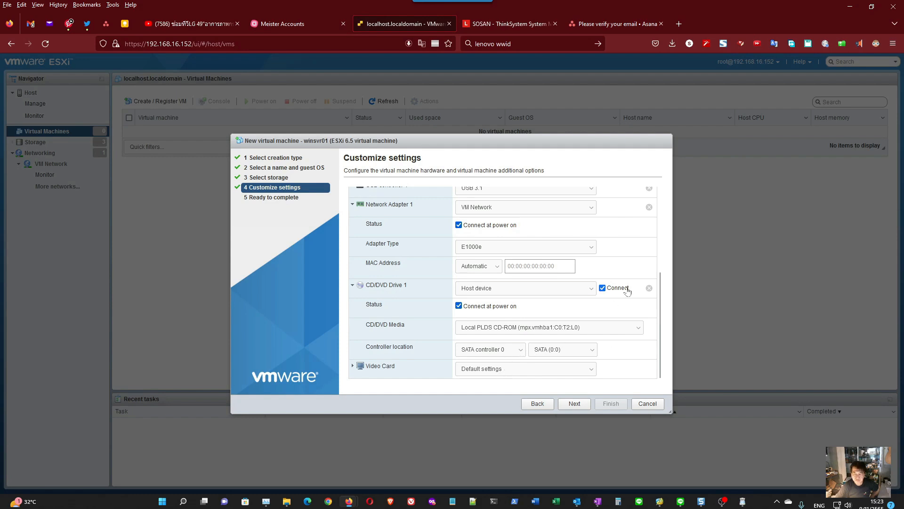
left_click(524, 292)
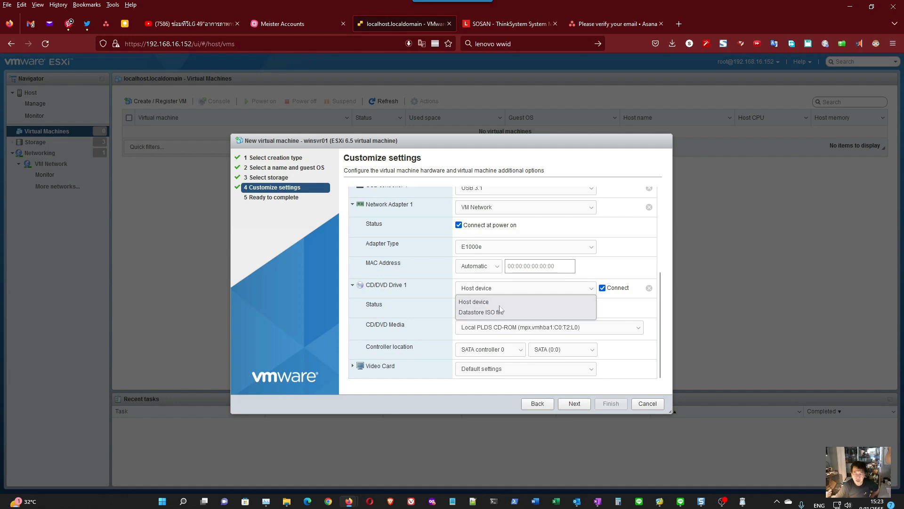
left_click(620, 311)
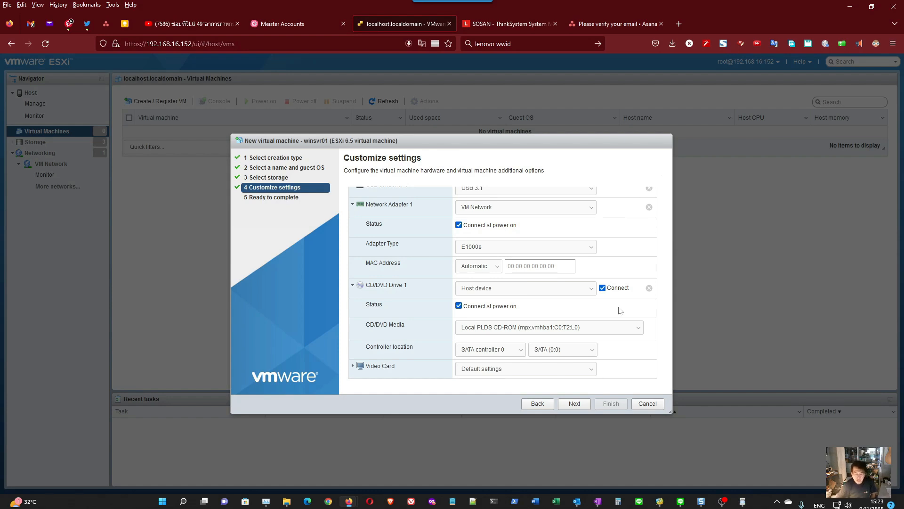
left_click(287, 501)
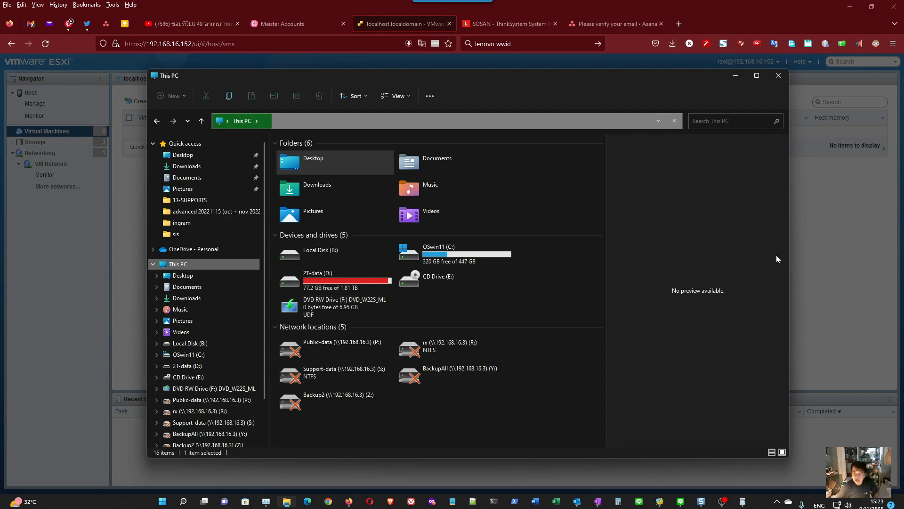
left_click(72, 256)
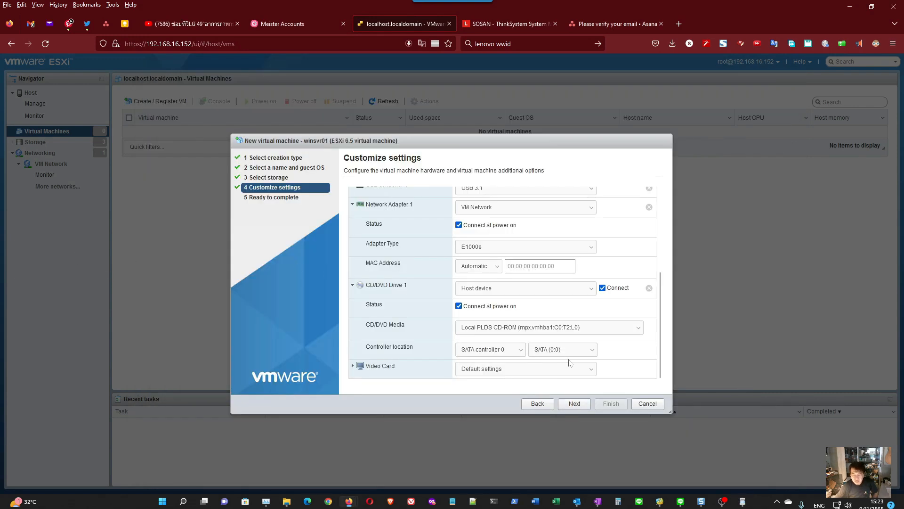
- Set the virtual machine's CPU count to 24
scroll(456, 308, "up", 5)
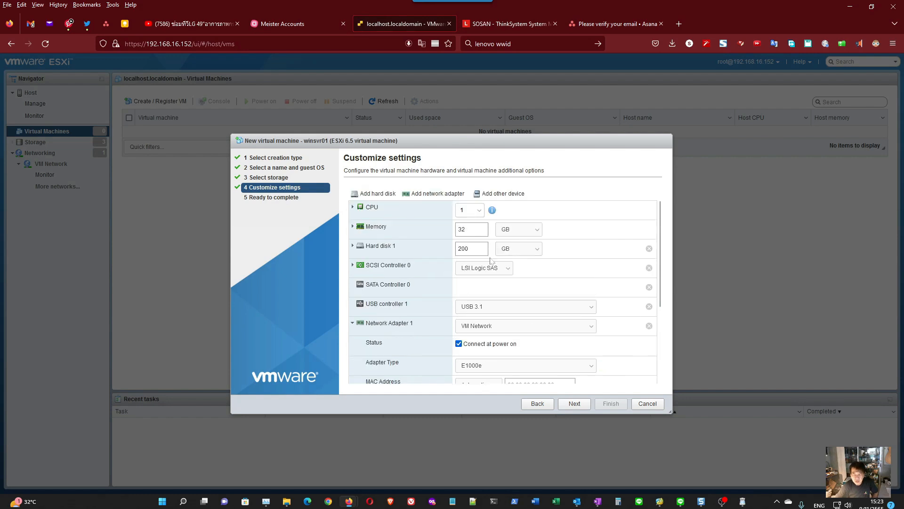
scroll(501, 285, "up", 1)
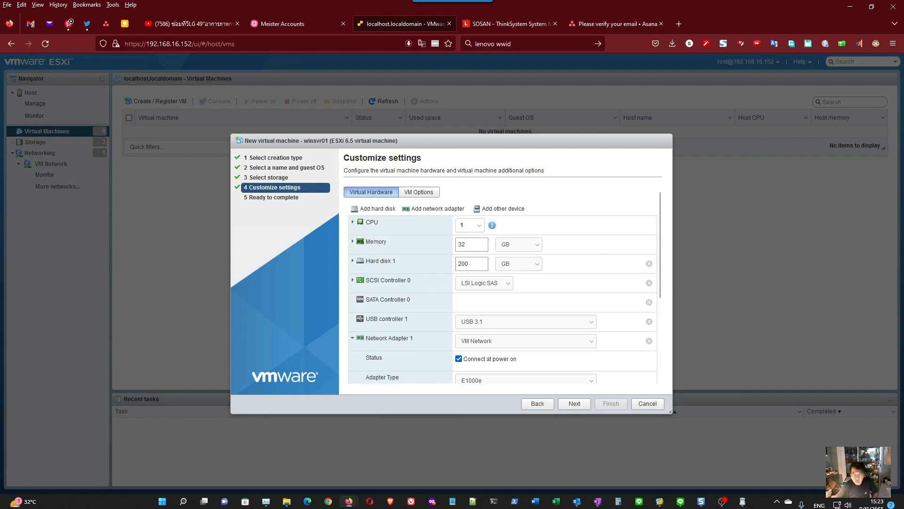
left_click(471, 225)
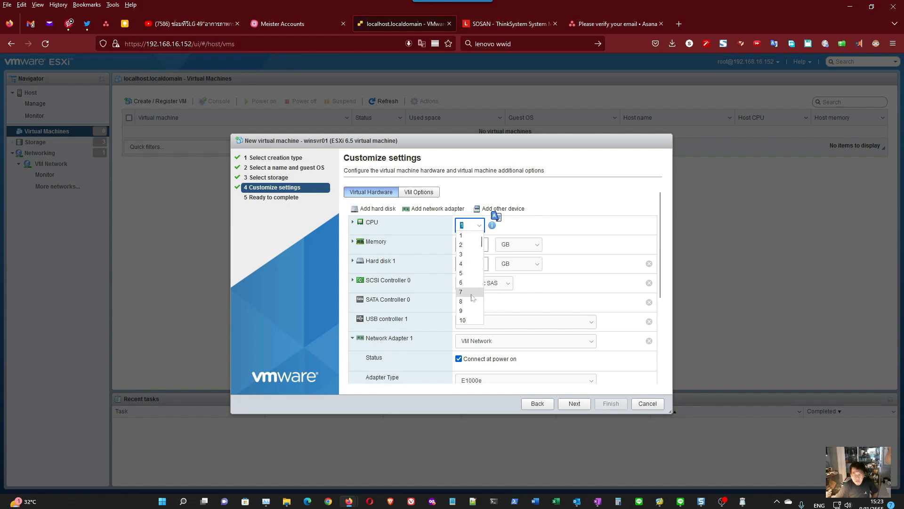
scroll(469, 317, "down", 4)
scroll(471, 321, "down", 12)
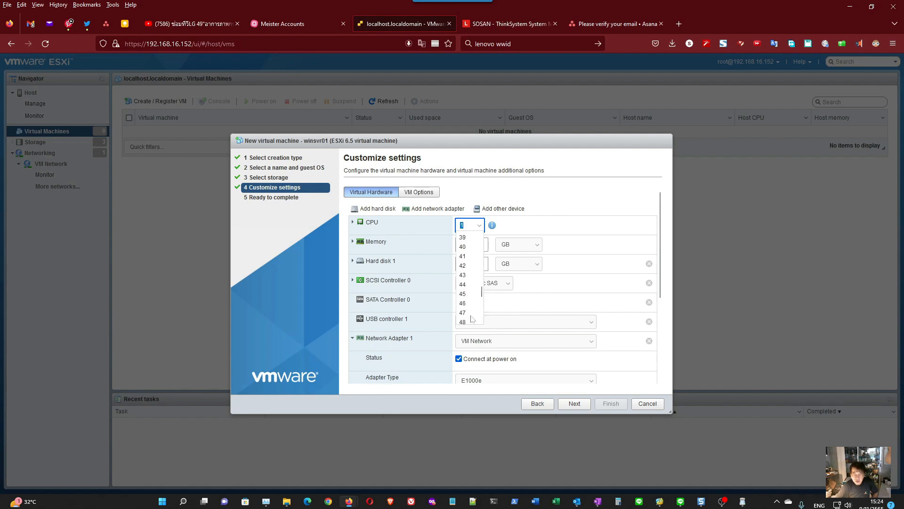
left_click_drag(481, 312, 486, 274)
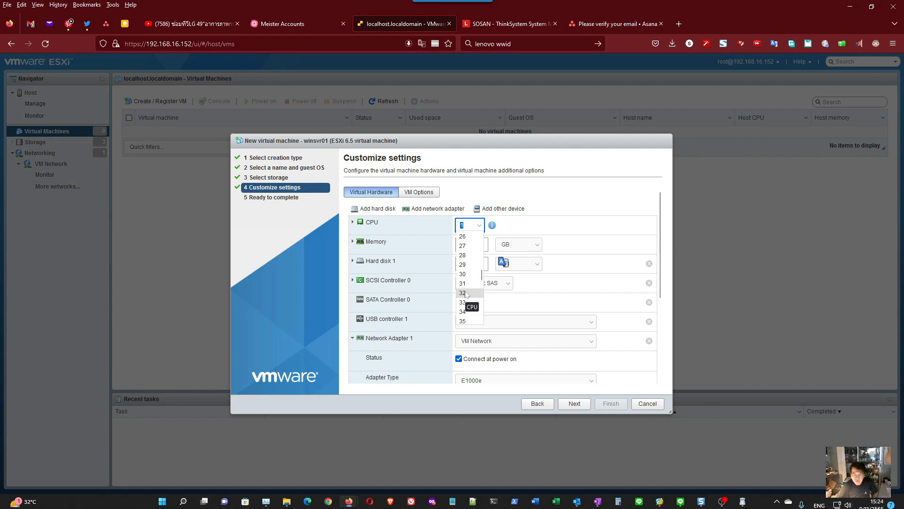
scroll(467, 295, "up", 4)
scroll(467, 297, "down", 1)
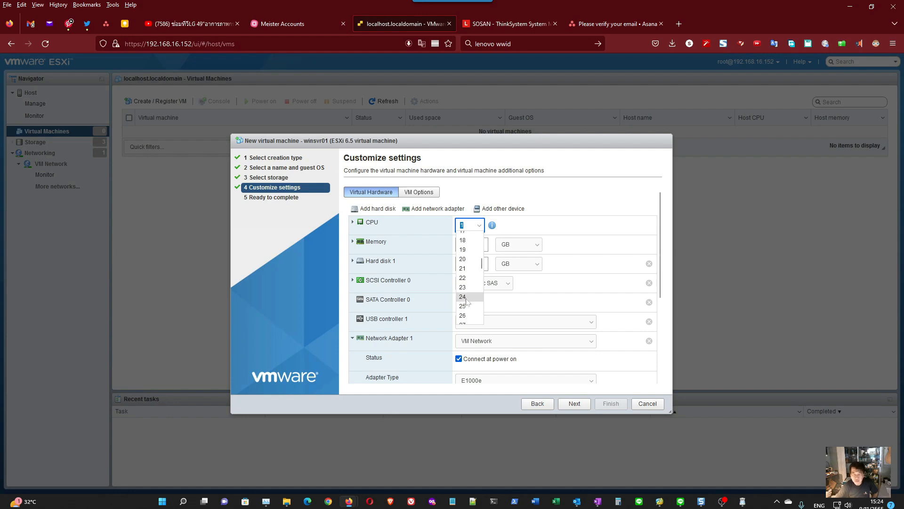
left_click(467, 299)
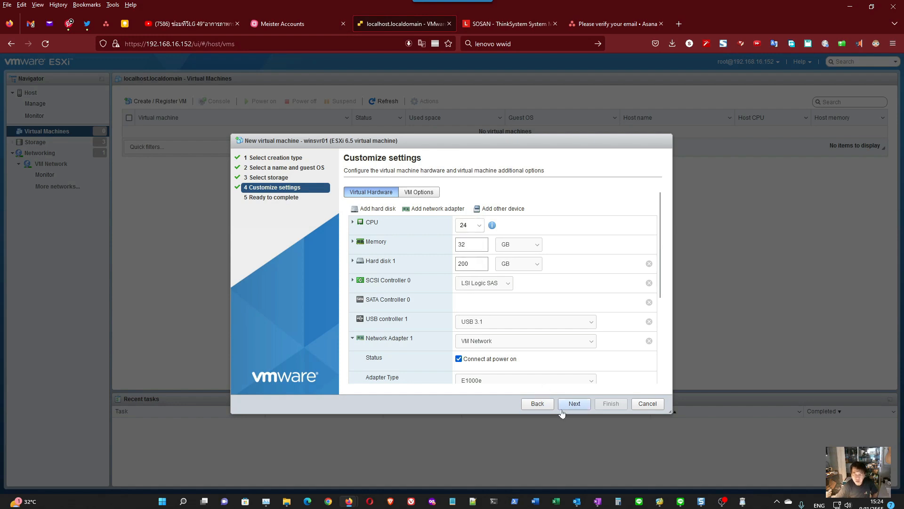
- Review the settings summary for winsvr01 and finish creating the virtual machine
left_click(574, 403)
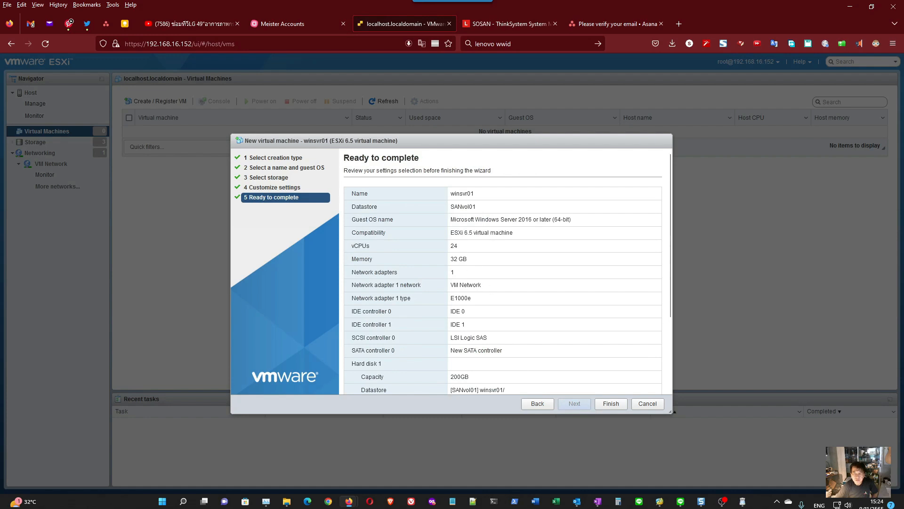
scroll(498, 326, "down", 5)
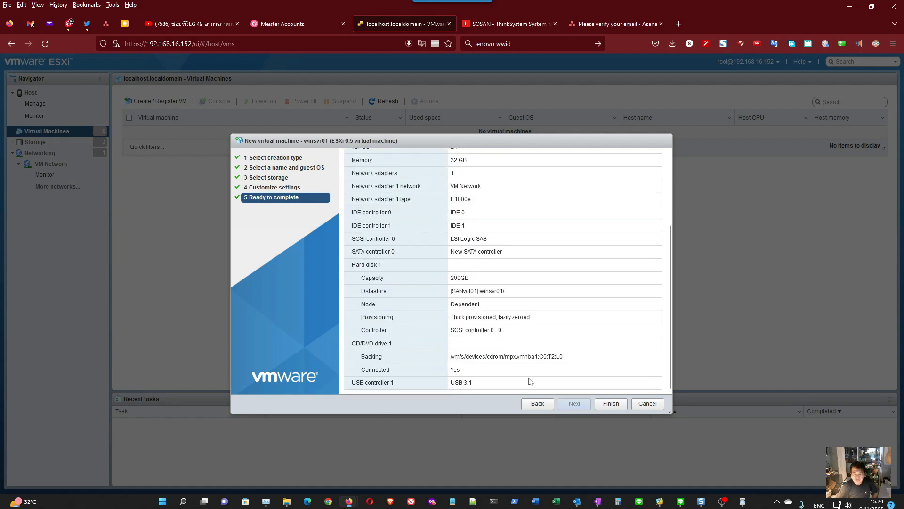
left_click(612, 405)
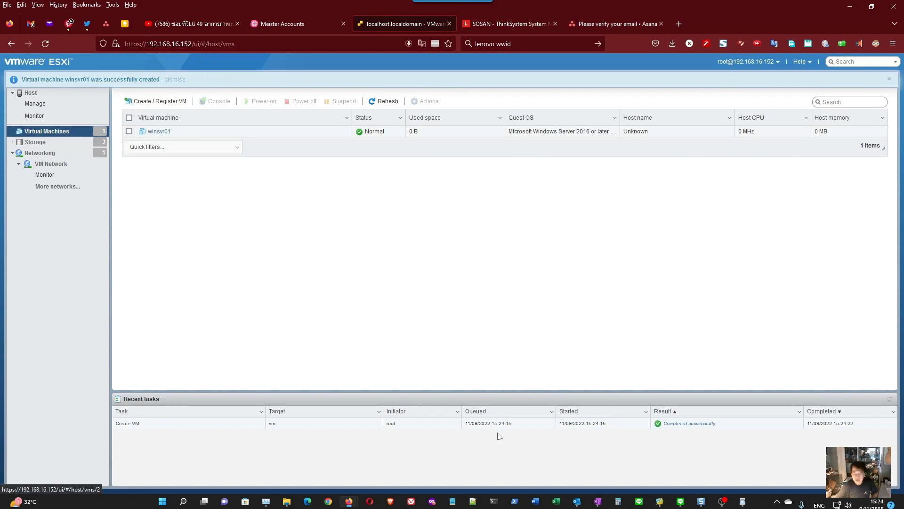
- Edit the settings of winsvr01 so CD/DVD Drive 1 is connected as a Host device, and save them
left_click(159, 131)
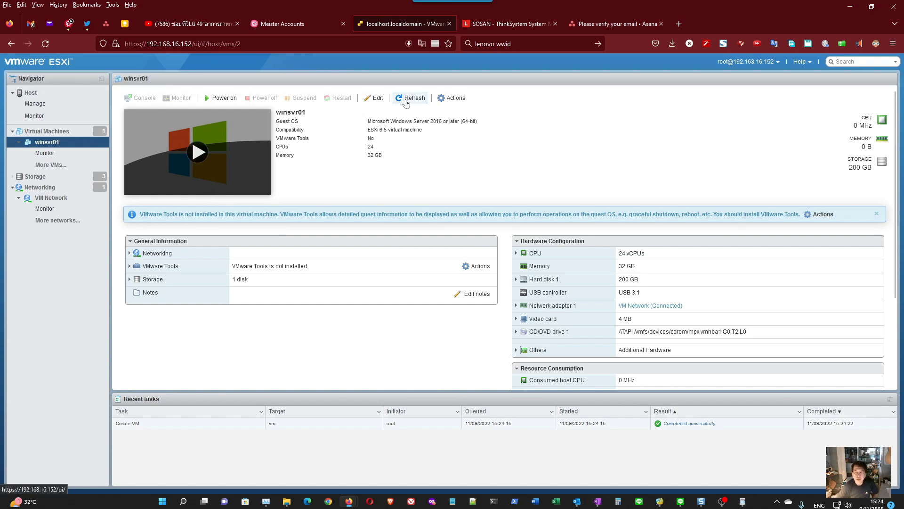
left_click(454, 99)
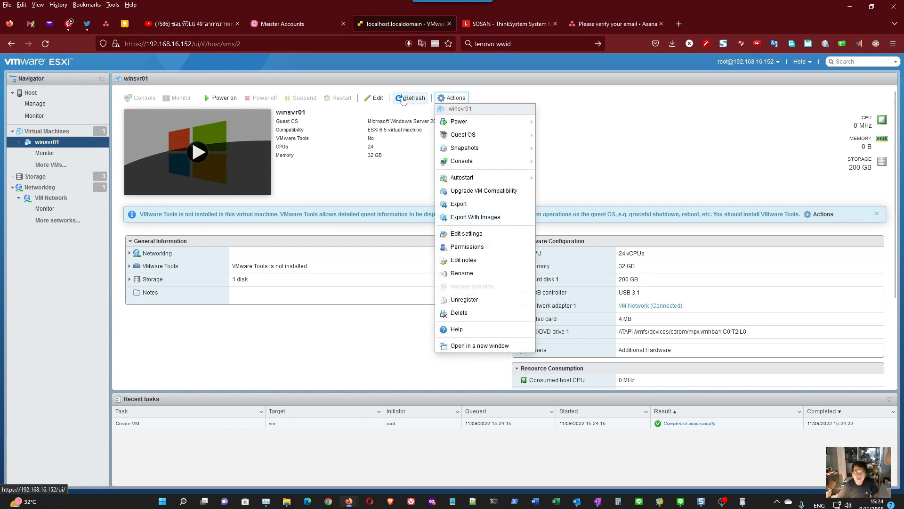
left_click(378, 98)
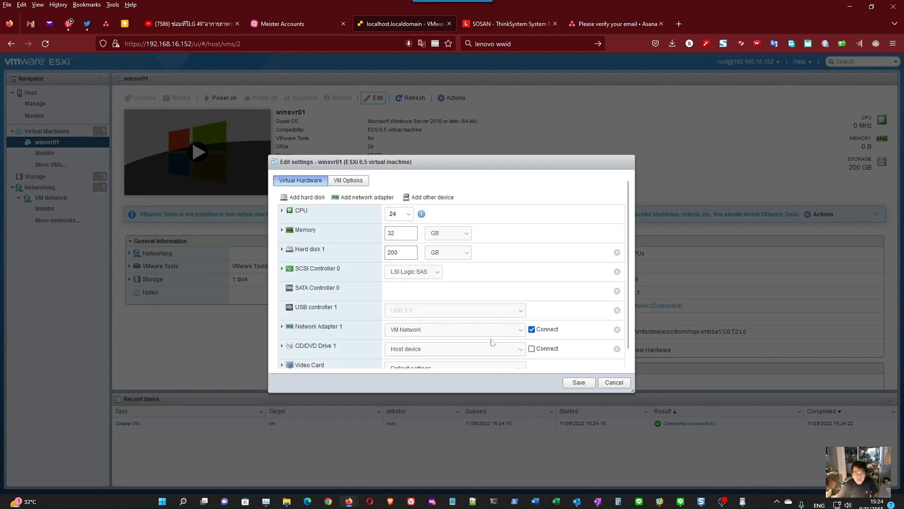
left_click(521, 350)
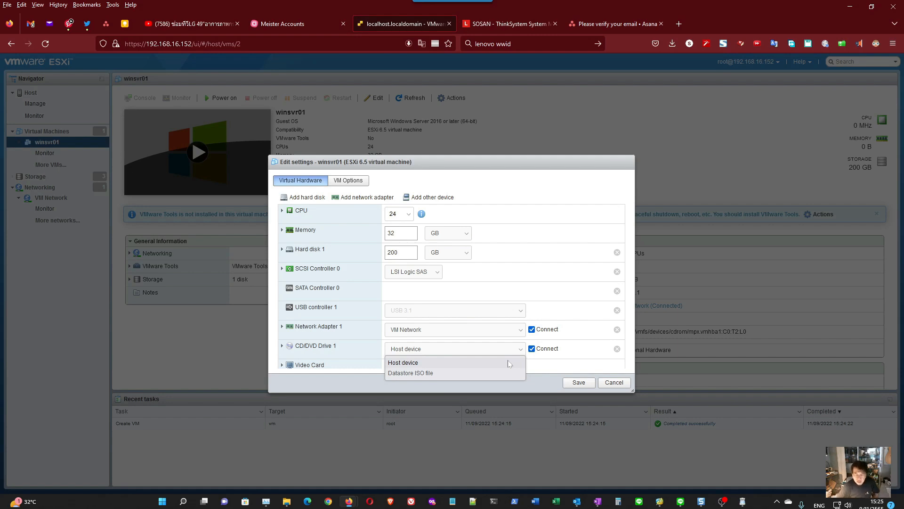
left_click(580, 383)
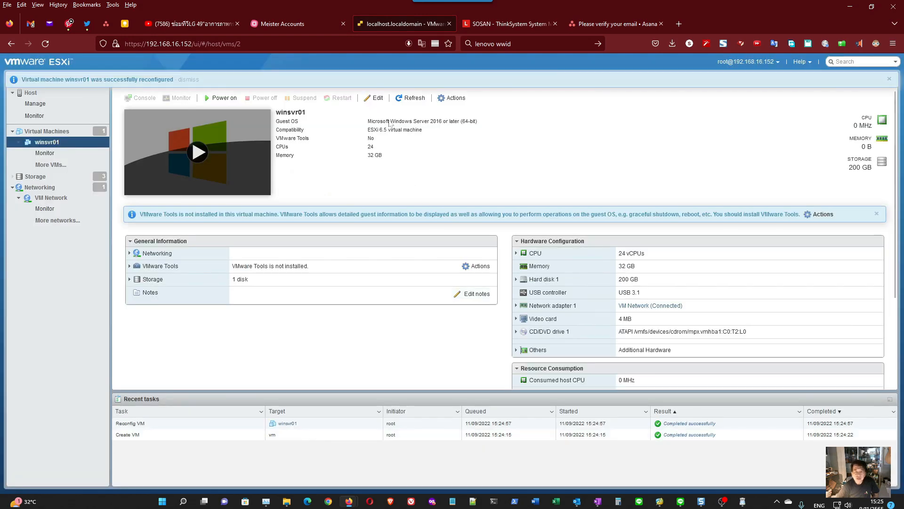
- Power on winsvr01 with its browser console and start the VMware Tools installation for the guest OS
left_click(198, 152)
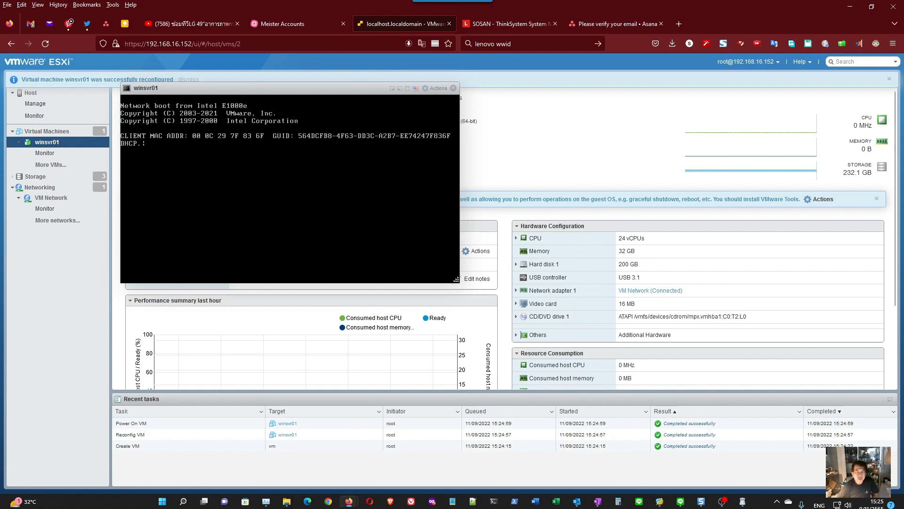
left_click_drag(273, 87, 398, 99)
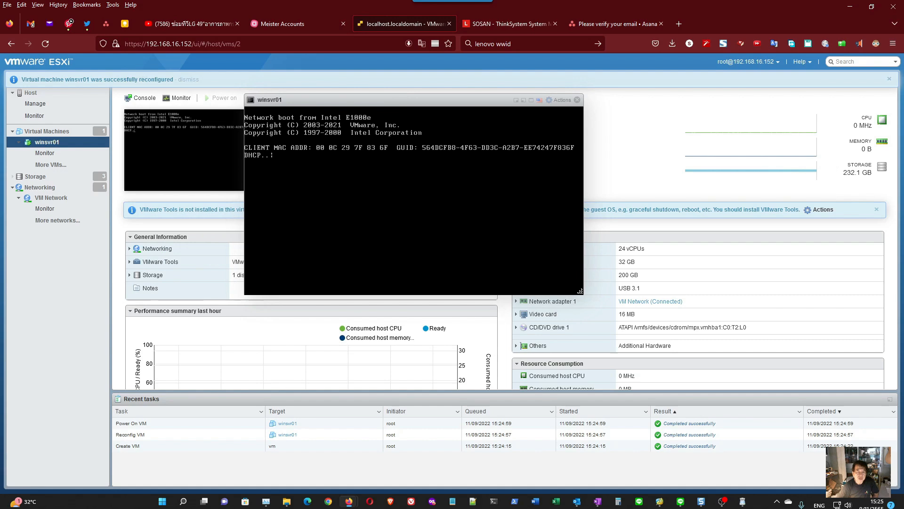
left_click(287, 98)
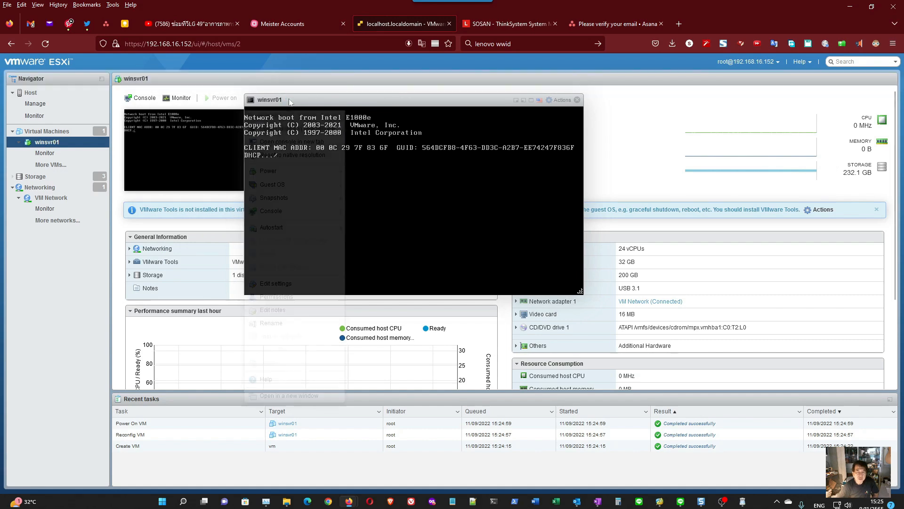
mouse_move(295, 170)
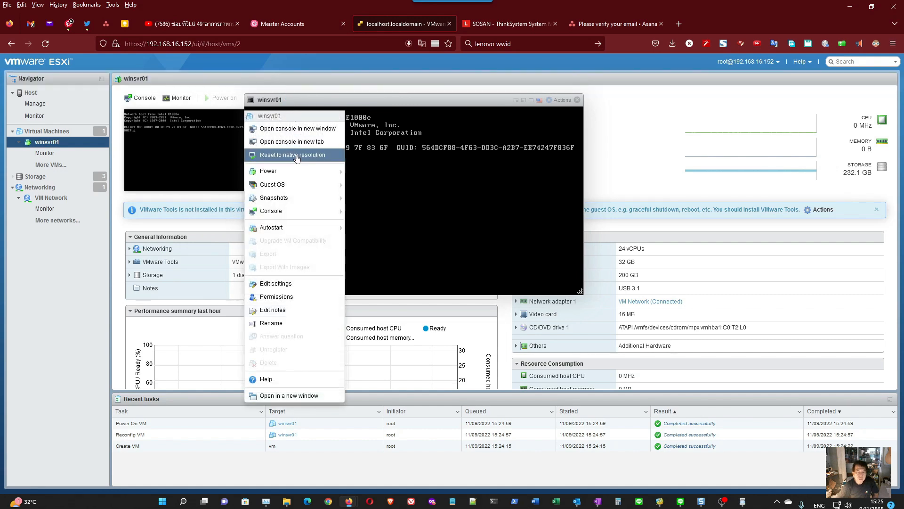
mouse_move(282, 184)
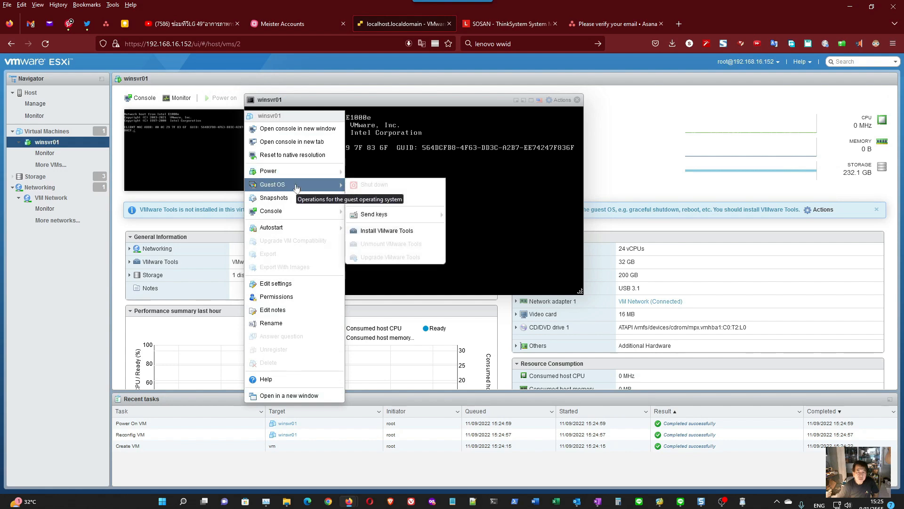
left_click(374, 230)
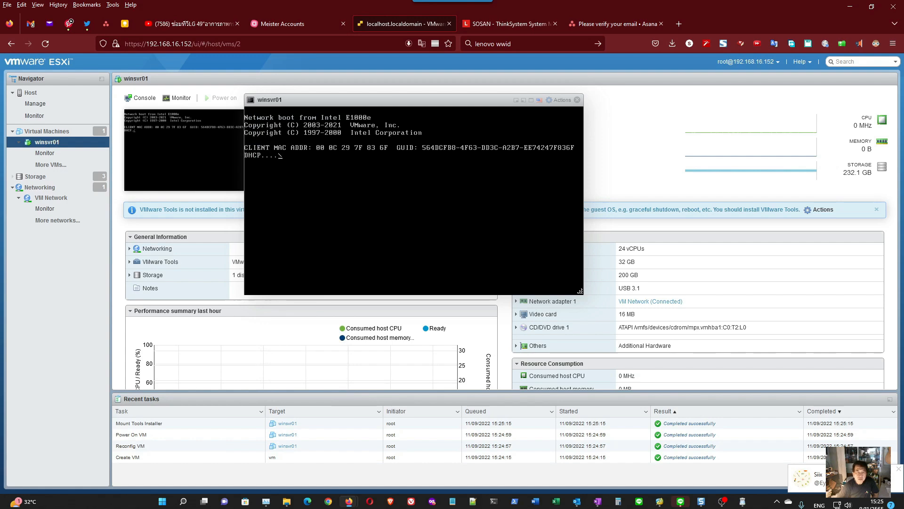
- Launch the stand-alone remote console for winsvr01 and close its browser console window
right_click(288, 102)
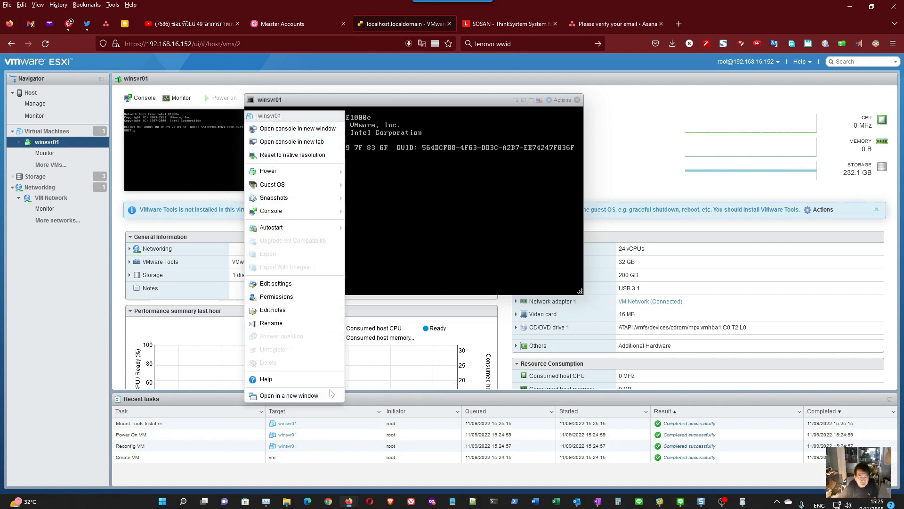
mouse_move(325, 174)
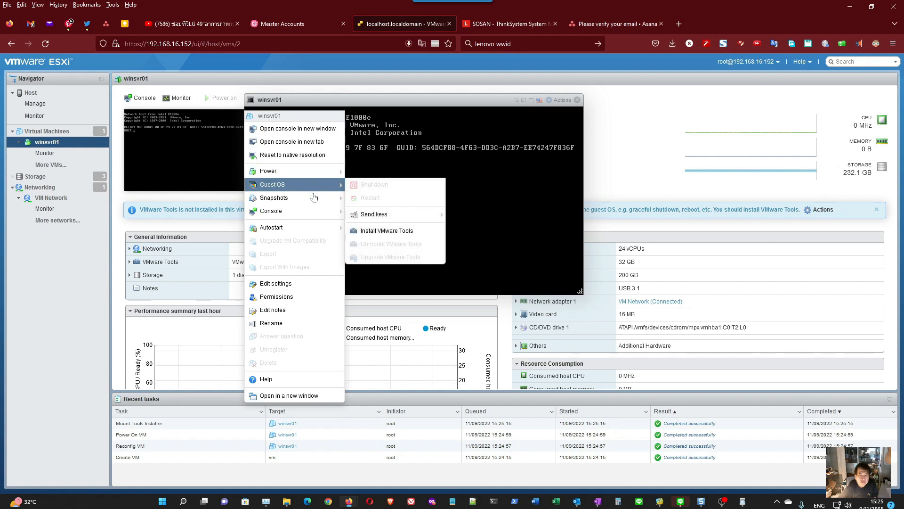
mouse_move(314, 212)
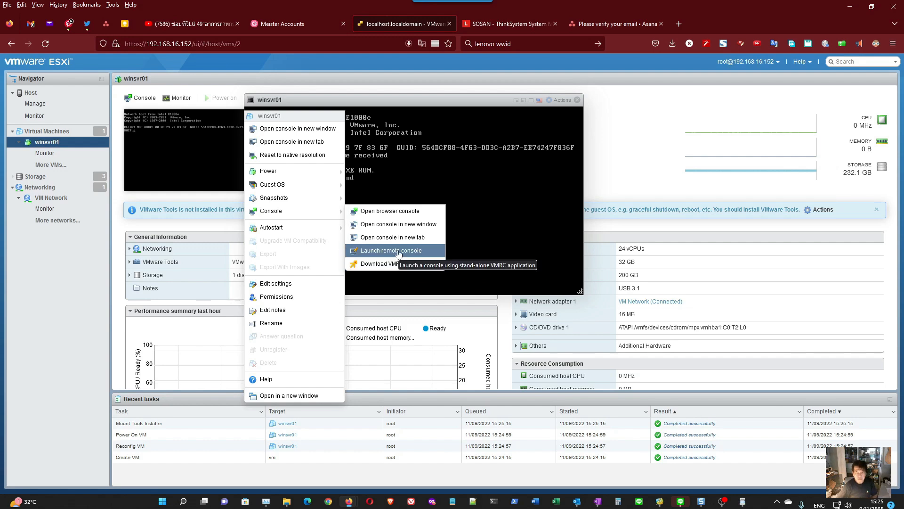
left_click_drag(396, 254, 421, 255)
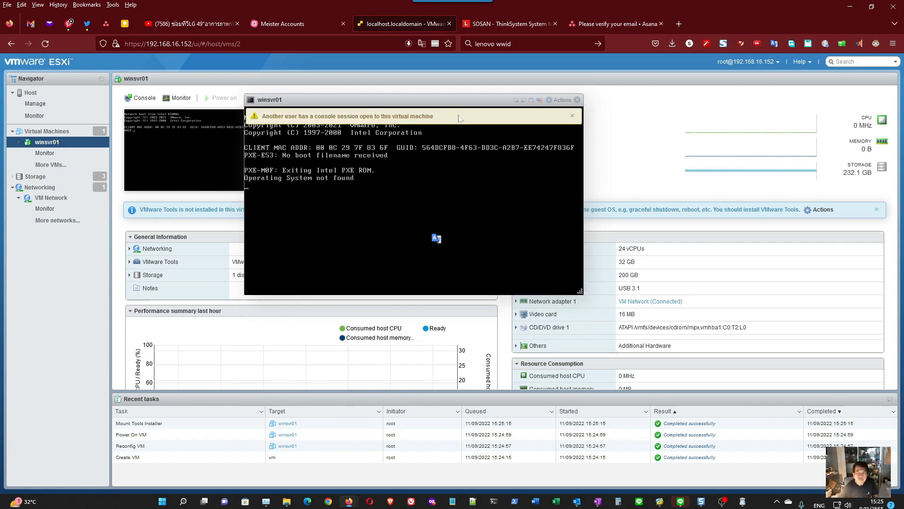
left_click_drag(469, 104, 529, 154)
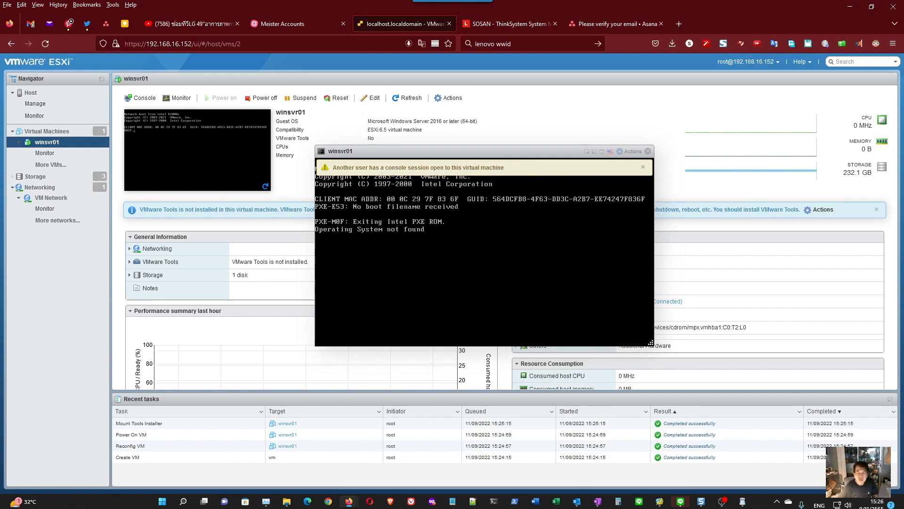
left_click(648, 151)
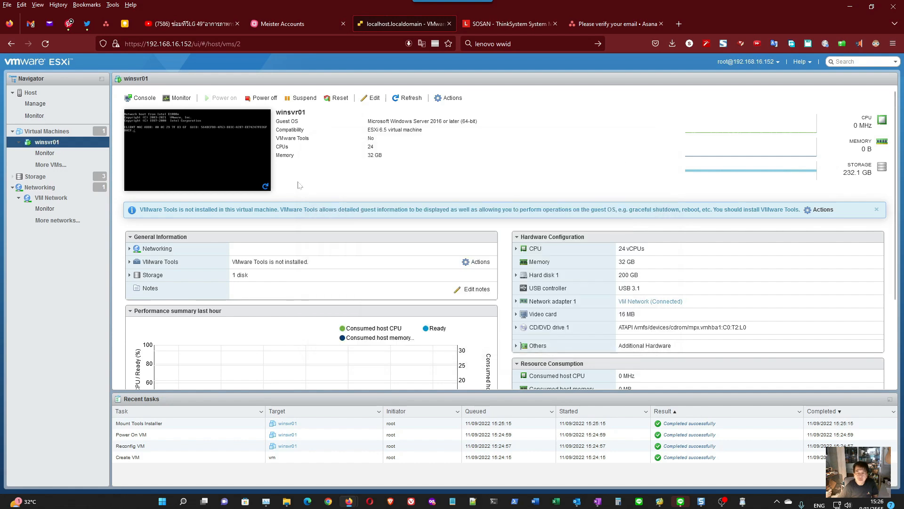
- Try to launch the stand-alone remote console for winsvr01 again
right_click(247, 156)
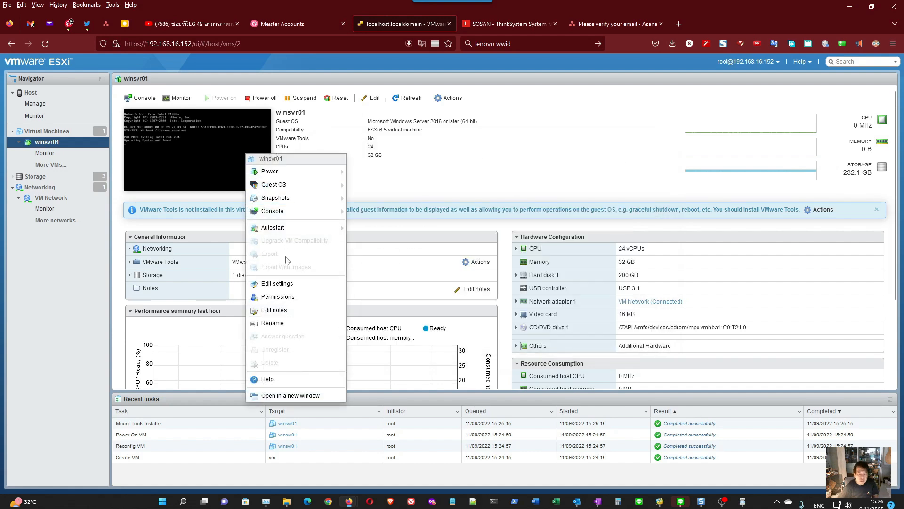
left_click(351, 215)
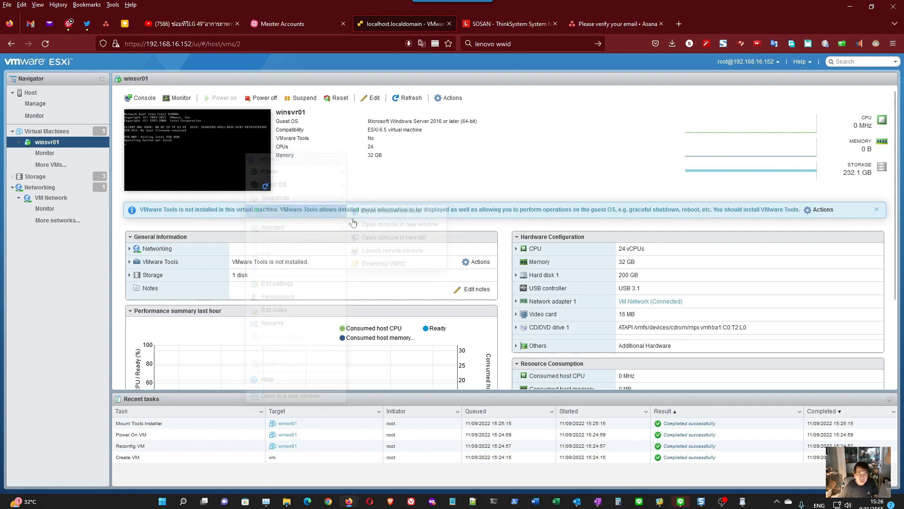
right_click(248, 179)
mouse_move(301, 235)
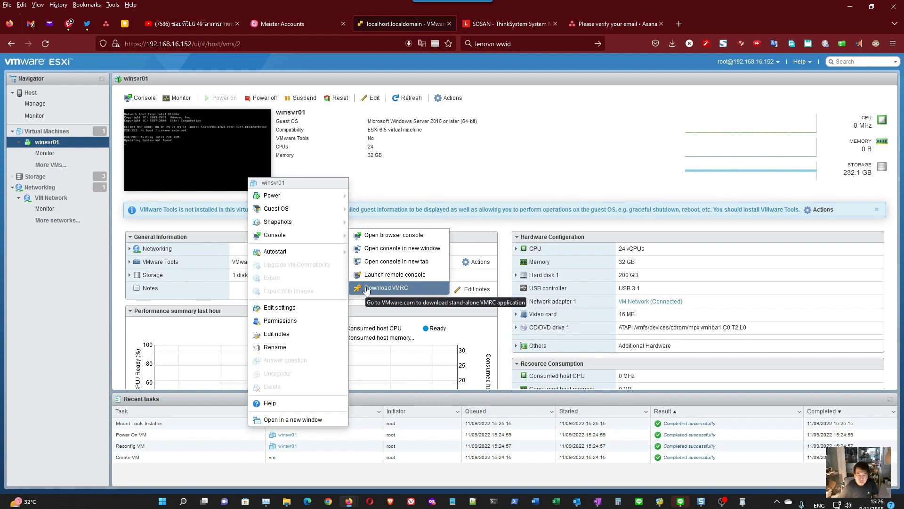
left_click(399, 277)
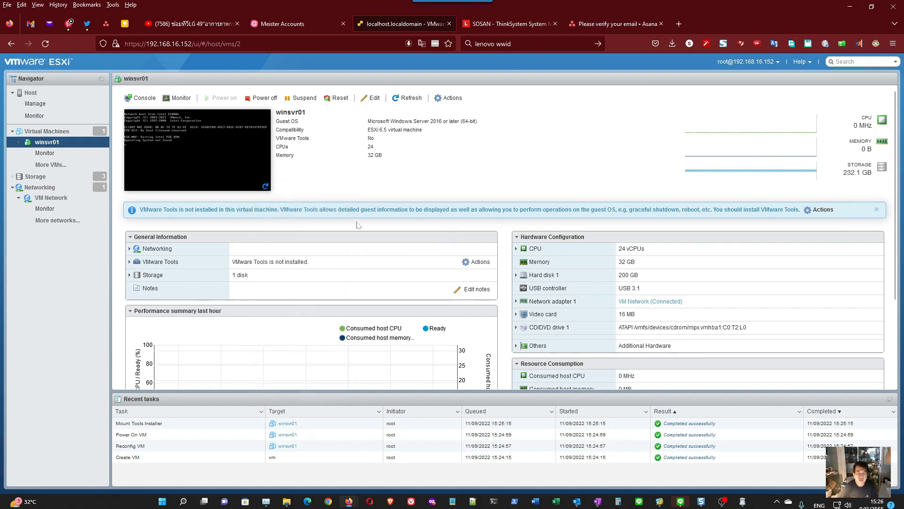
- Try to start the VMware Tools installation for the winsvr01 guest OS from the missing-tools notification
left_click_drag(188, 209, 363, 209)
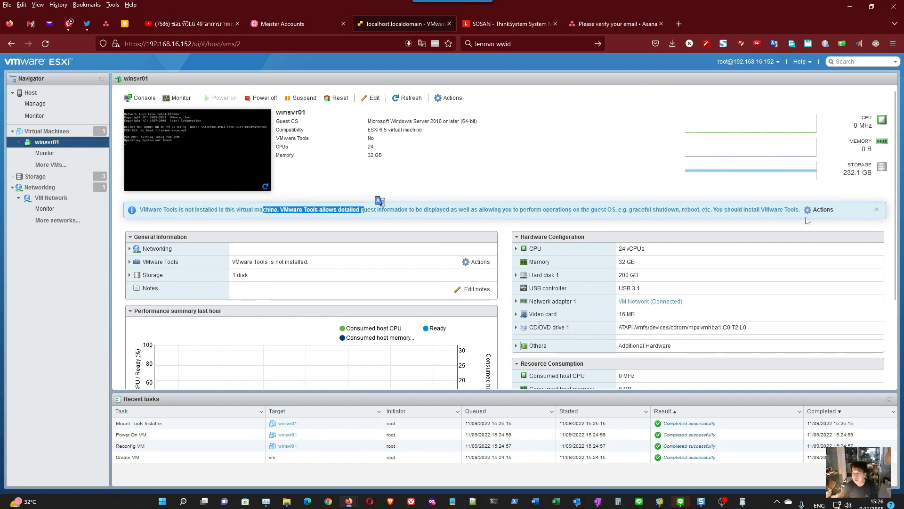
left_click(820, 209)
mouse_move(821, 266)
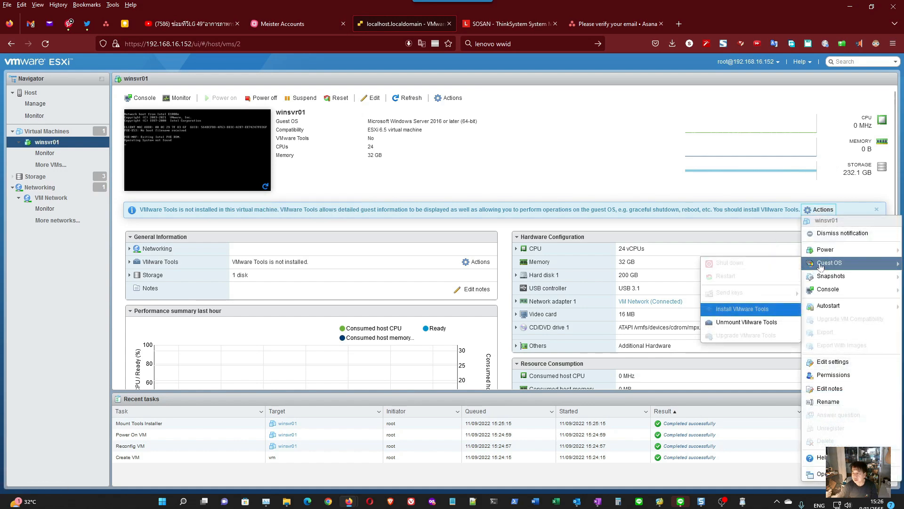
left_click(765, 314)
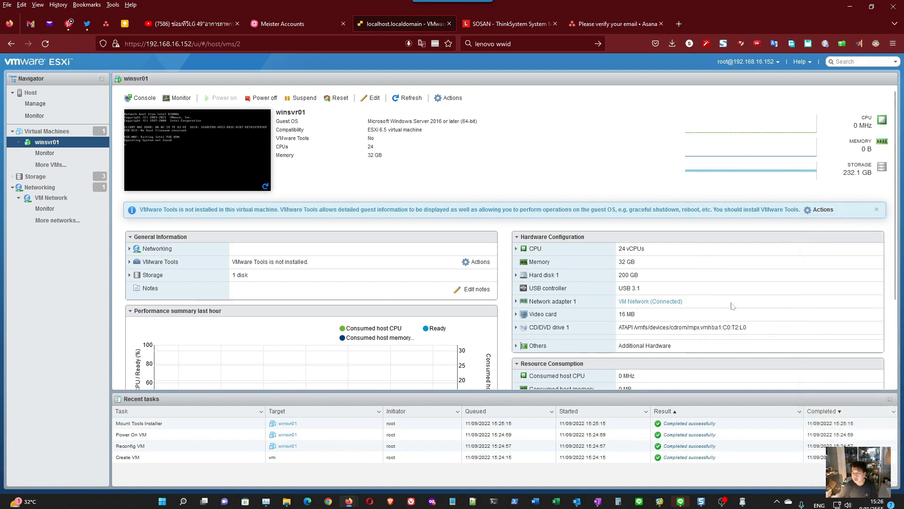
- Open VMware's download page for the stand-alone VMRC application from winsvr01's console options
right_click(238, 163)
left_click(301, 223)
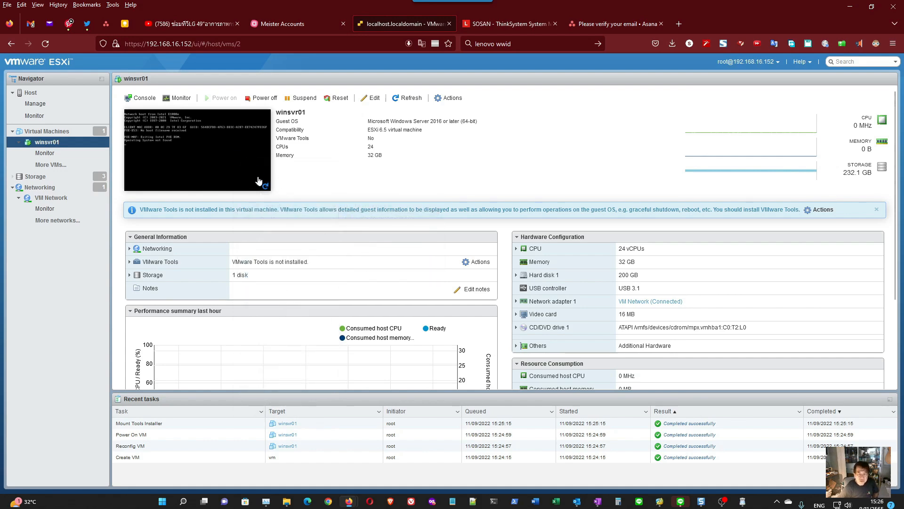
right_click(258, 181)
mouse_move(330, 236)
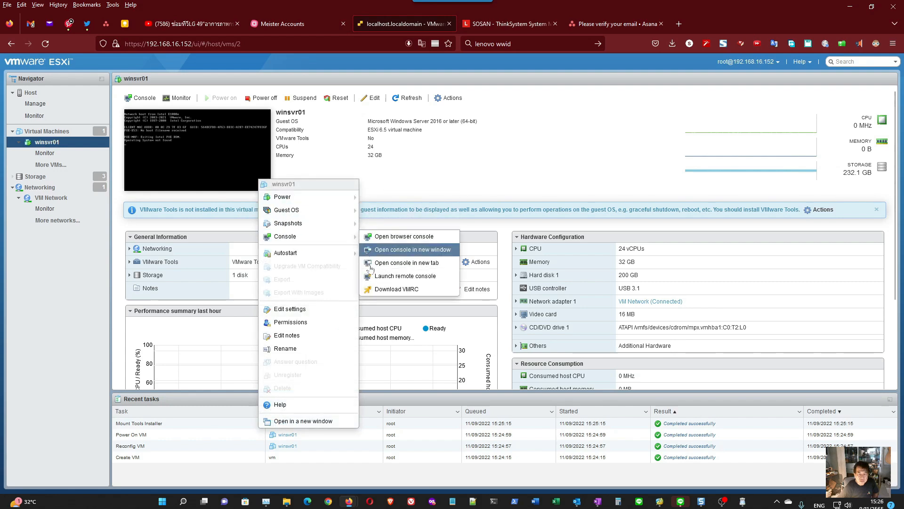
left_click(370, 289)
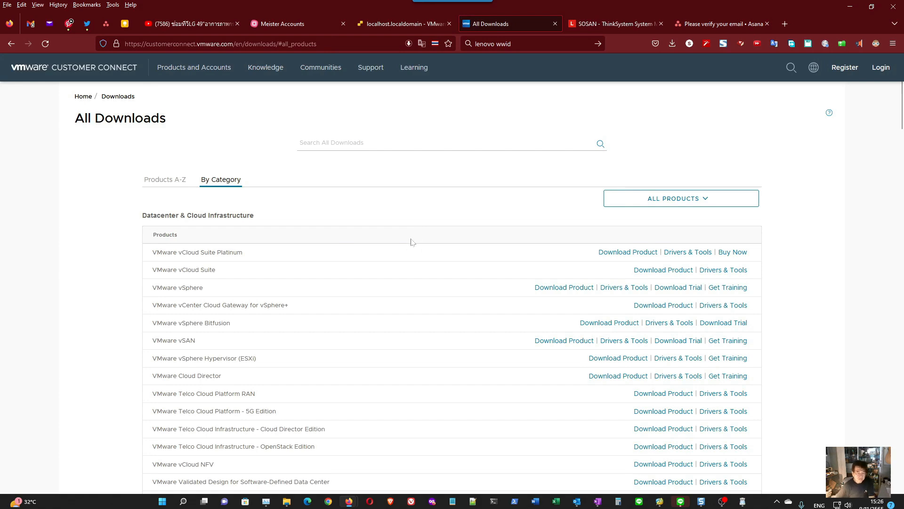
- Find "vmrc" on the All Downloads page and look through the products listed by category
key("ctrl+f")
type("vmrc")
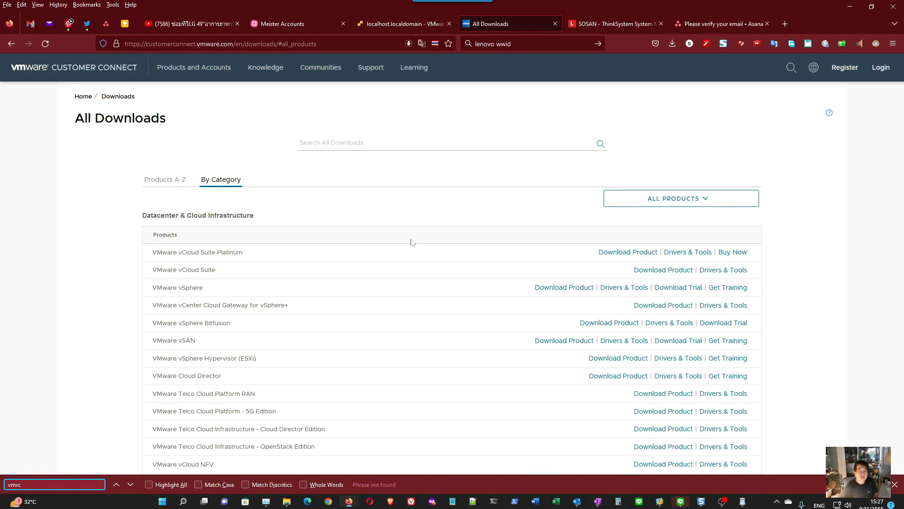
left_click(133, 486)
scroll(337, 309, "down", 15)
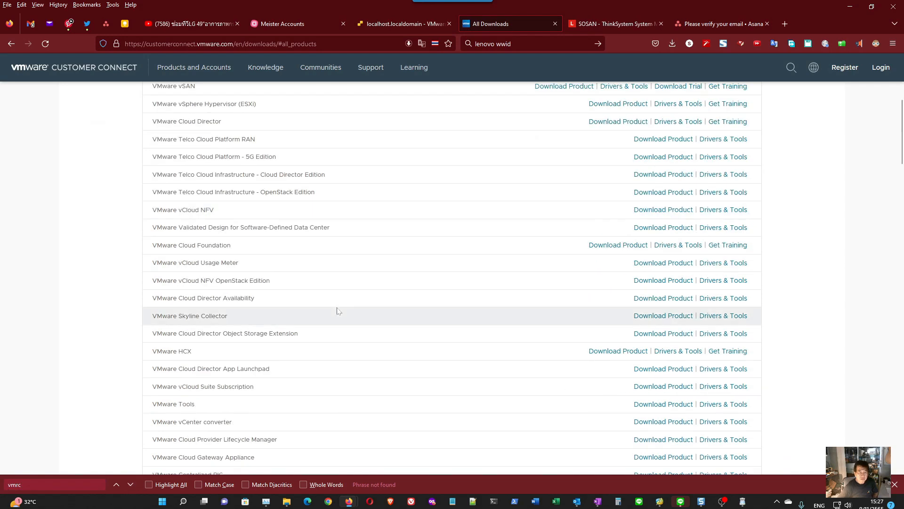
scroll(337, 310, "down", 9)
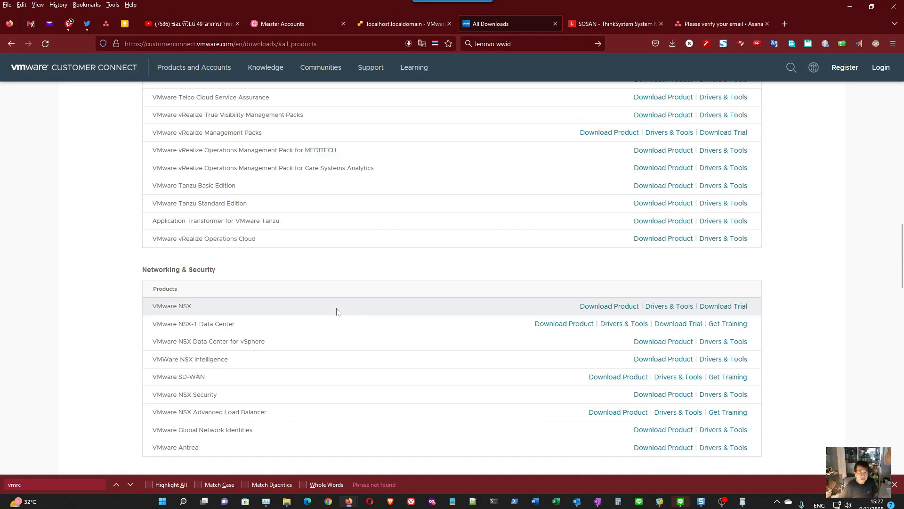
scroll(337, 310, "up", 10)
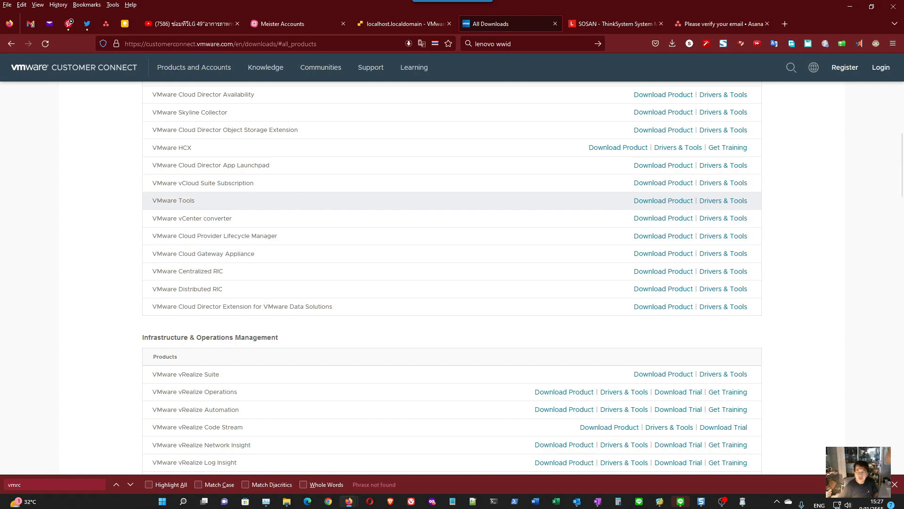
scroll(286, 269, "up", 10)
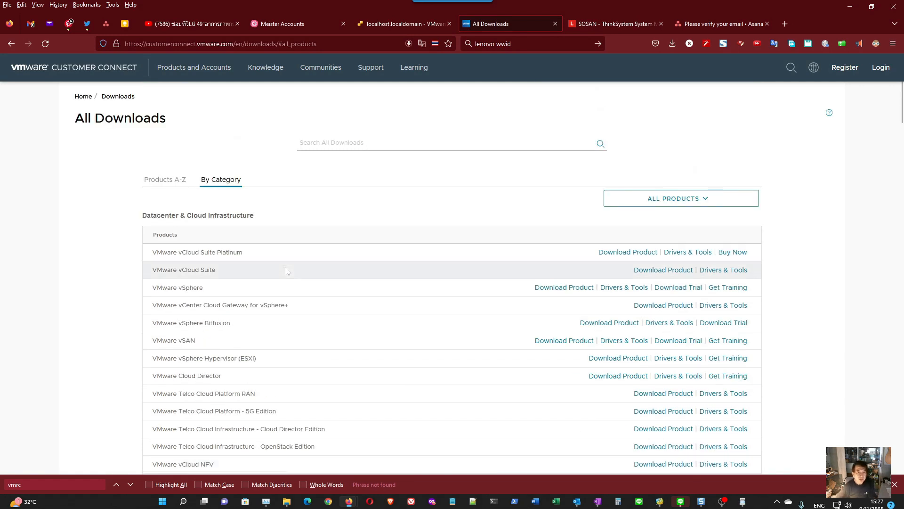
- Find "remote" on the All Downloads page and check the product categories for a remote console entry
key("ctrl+f")
type("remote")
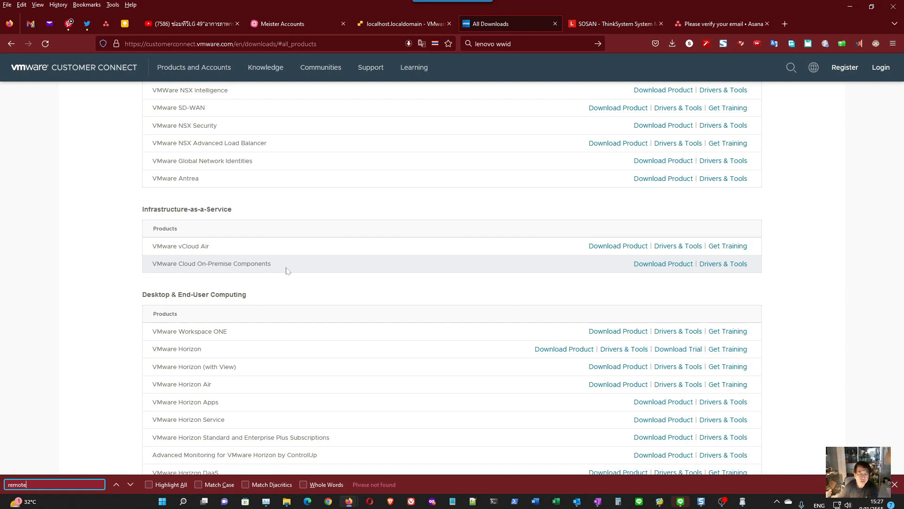
scroll(286, 271, "down", 12)
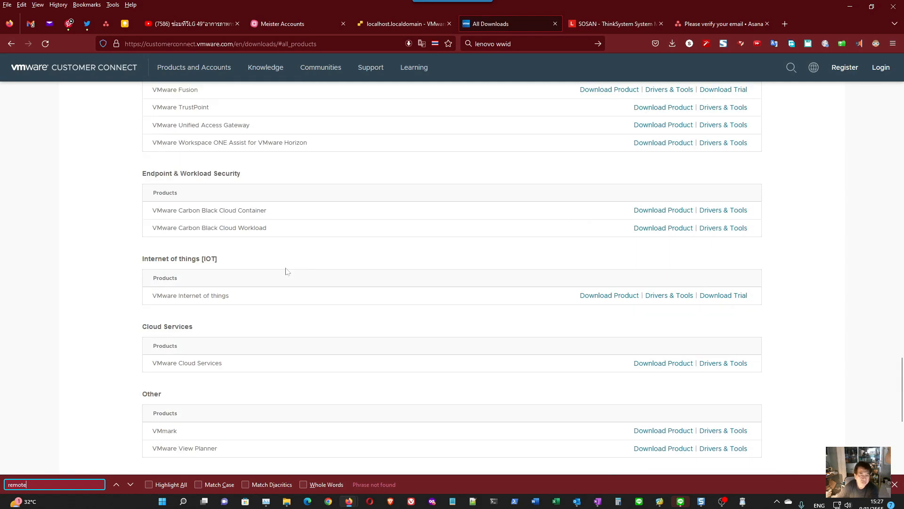
scroll(286, 271, "down", 5)
scroll(286, 271, "up", 20)
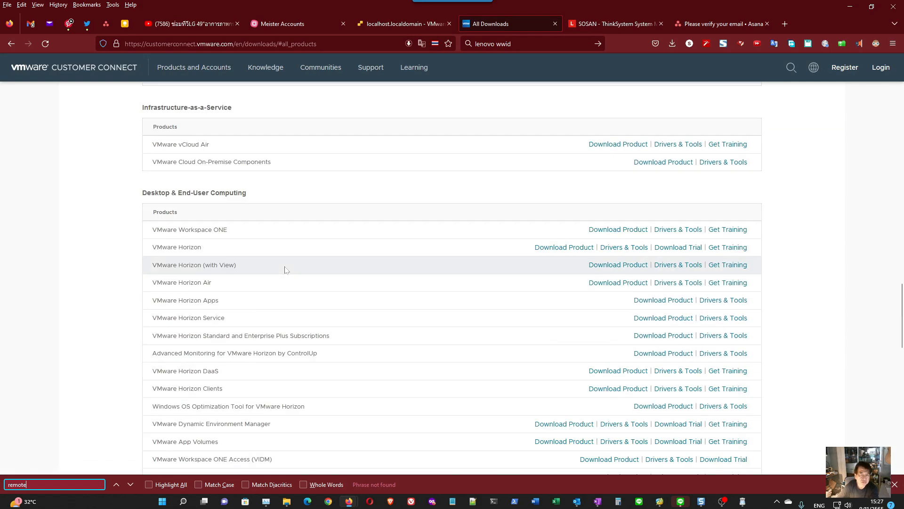
scroll(285, 269, "up", 6)
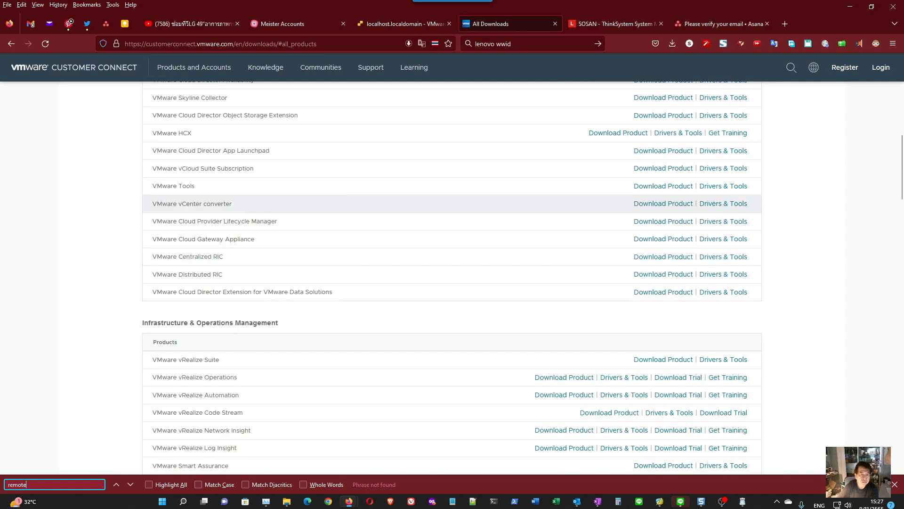
scroll(250, 243, "up", 4)
scroll(250, 243, "down", 4)
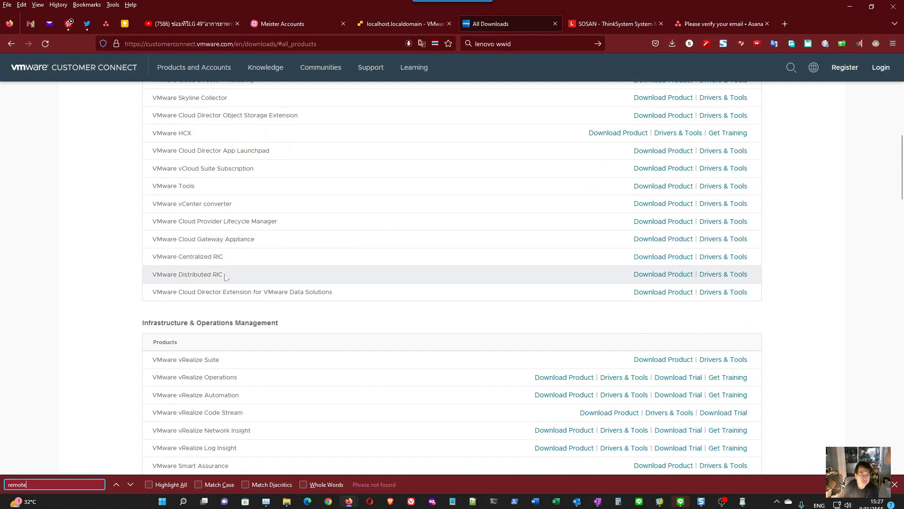
scroll(223, 274, "up", 6)
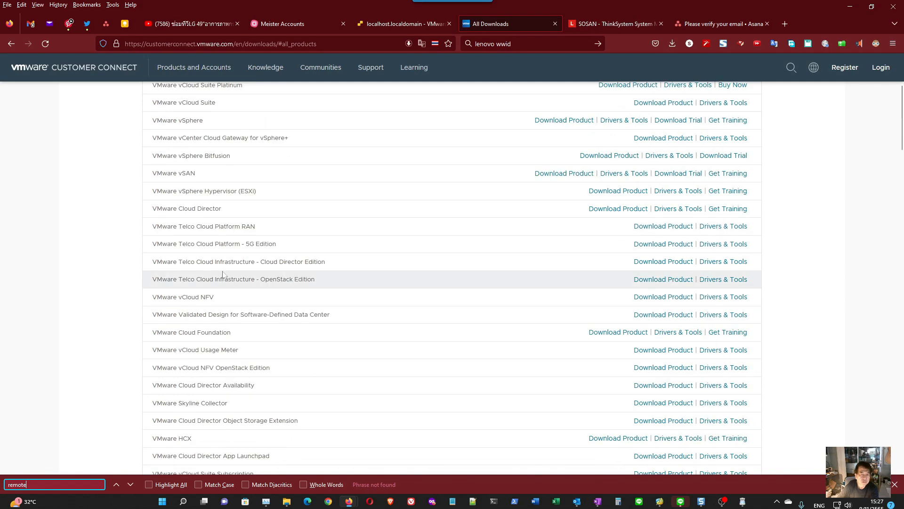
scroll(223, 275, "up", 4)
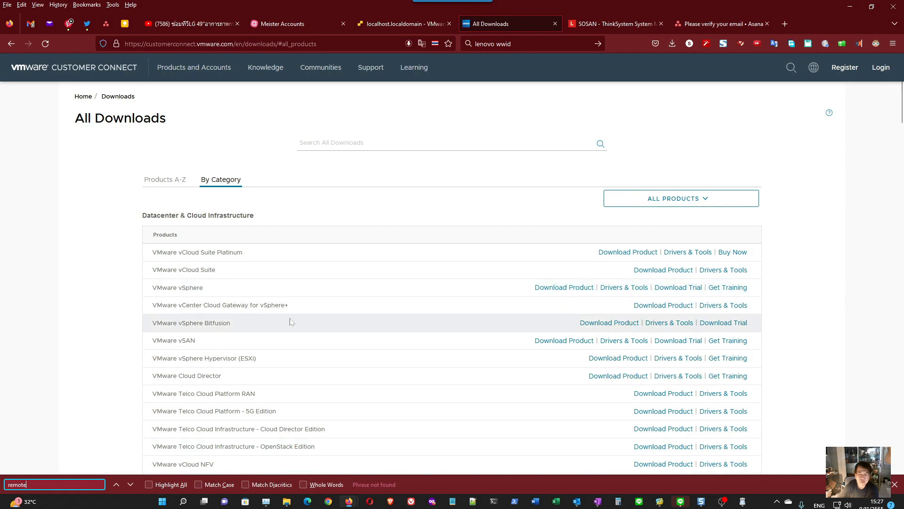
- Search All Downloads for "vmrc" and examine the listed downloads and their release dates
left_click(331, 150)
type("vmr")
key("Return")
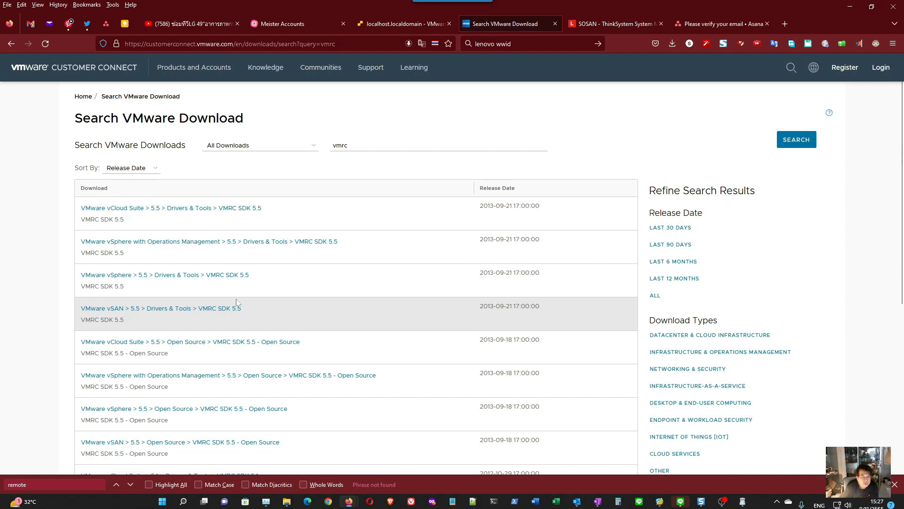
scroll(237, 301, "down", 2)
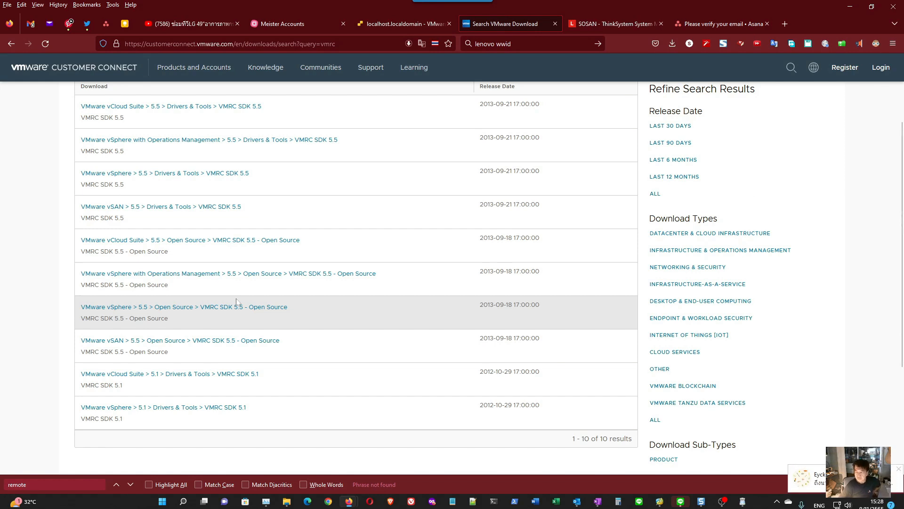
scroll(237, 302, "down", 3)
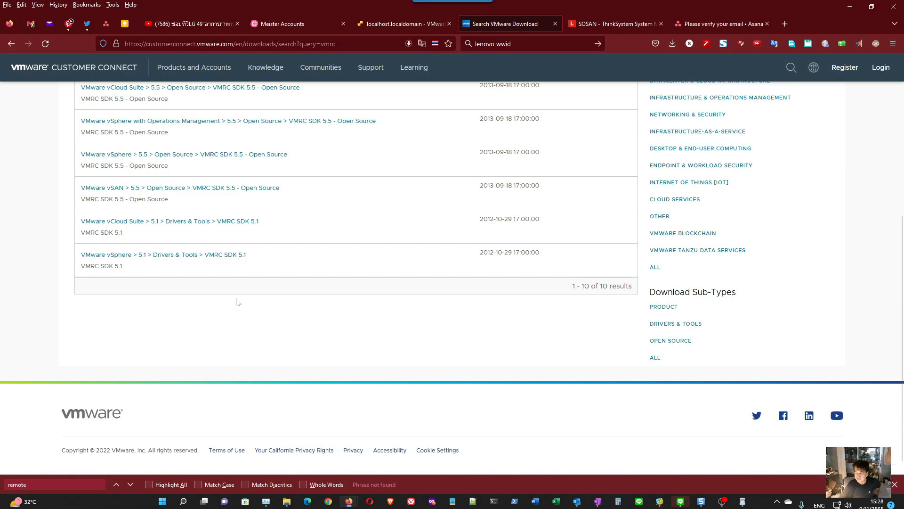
scroll(237, 302, "down", 1)
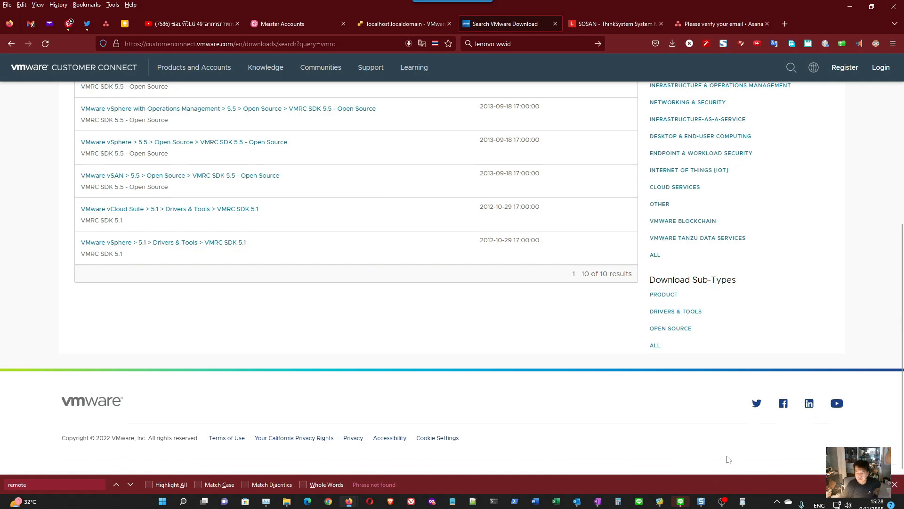
- Switch to LINE, read the unread messages in the group chat, and return to the browser
left_click(680, 501)
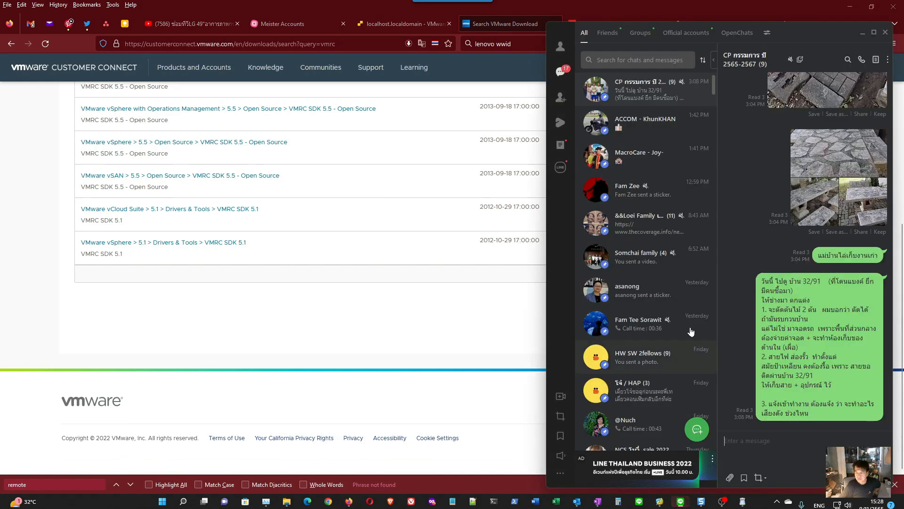
scroll(628, 259, "down", 3)
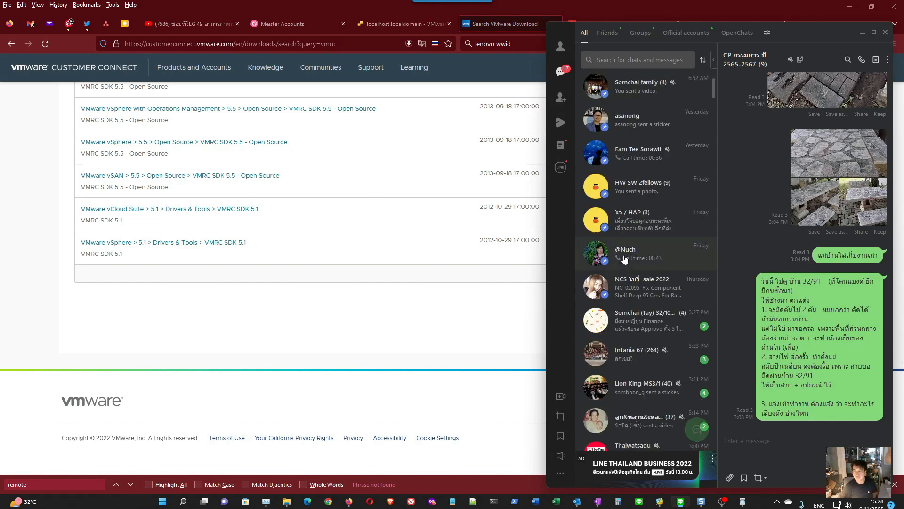
left_click(657, 319)
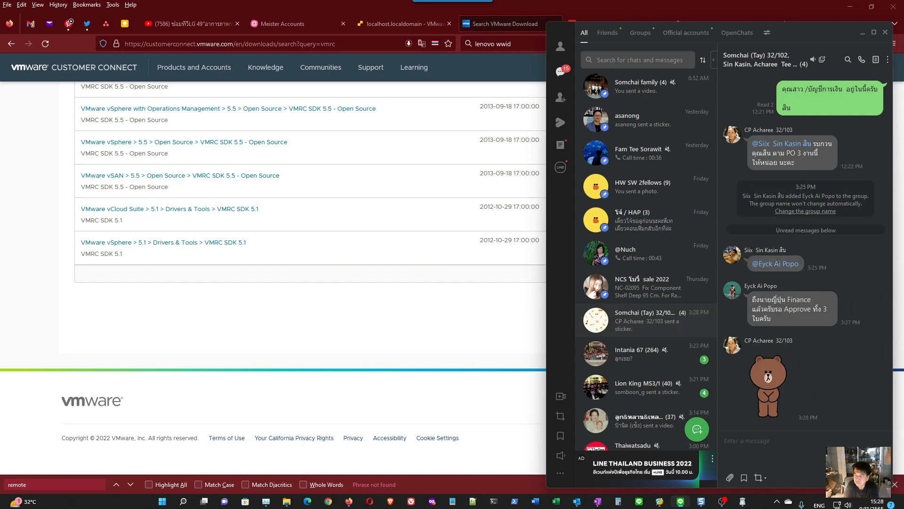
left_click(389, 290)
- Recheck the vmrc search results, go back to All Downloads, and list the products A-Z
scroll(389, 290, "up", 5)
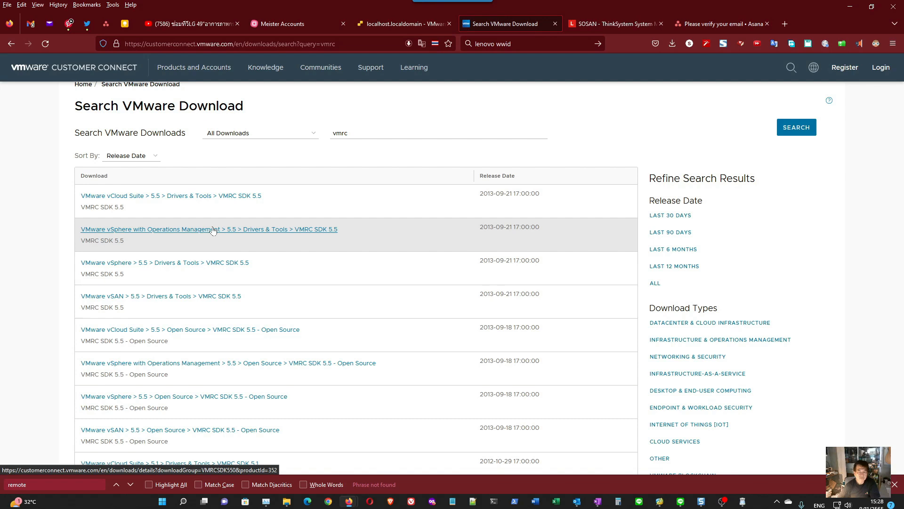
scroll(213, 230, "down", 2)
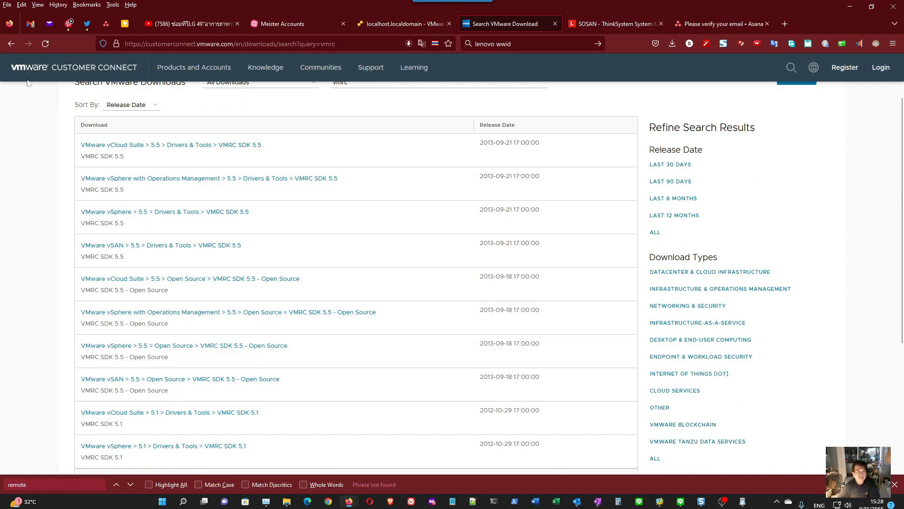
left_click(11, 43)
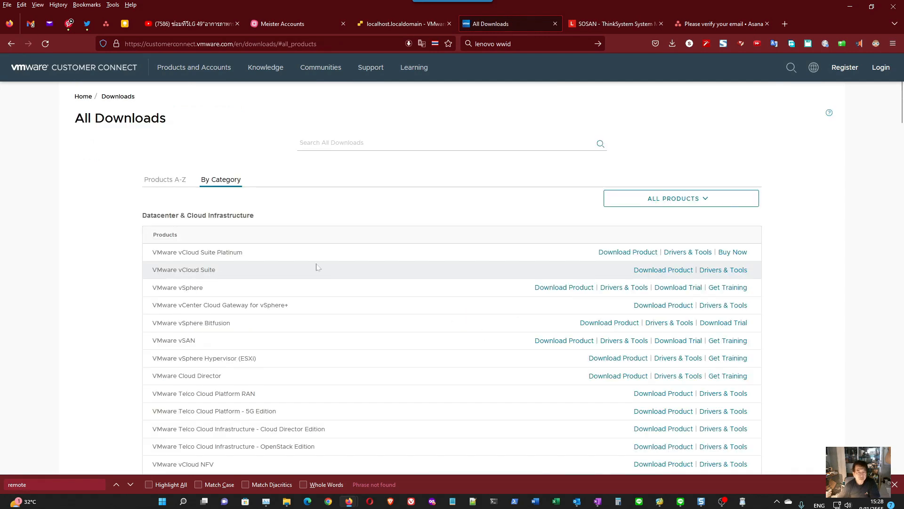
left_click(165, 180)
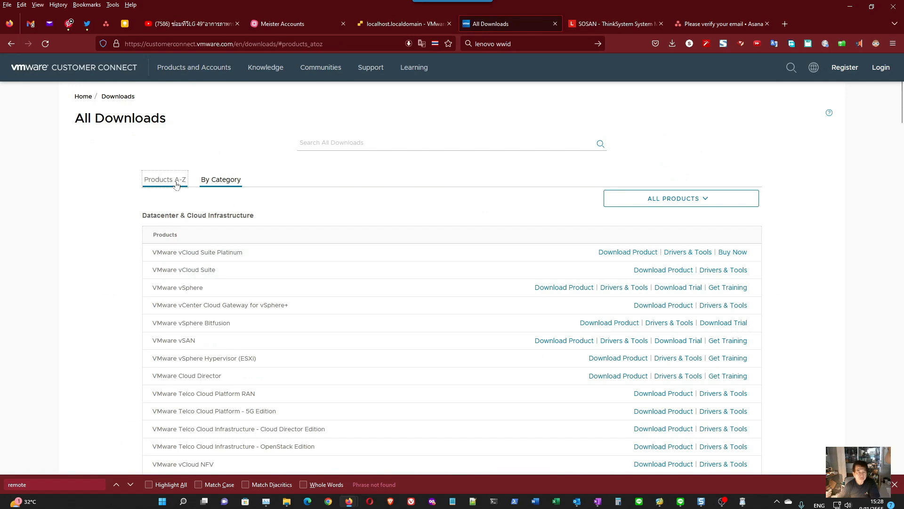
- Search All Downloads for "remote" and open the VMware Horizon 7.3 Drivers & Tools result
left_click(304, 144)
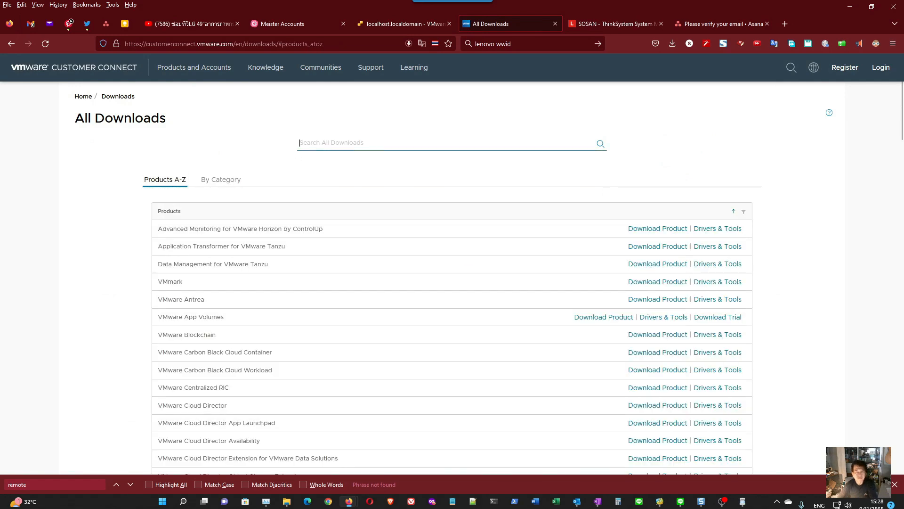
type("ewnirw")
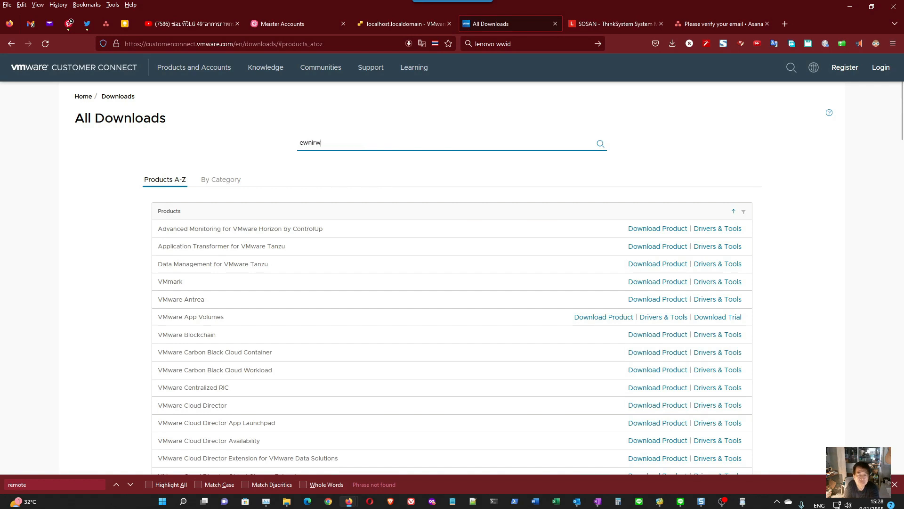
type("==")
key("BackSpace")
key("BackSpace")
key("BackSpace")
key("BackSpace")
key("BackSpace")
key("BackSpace")
key("BackSpace")
key("BackSpace")
type("re")
key("Return")
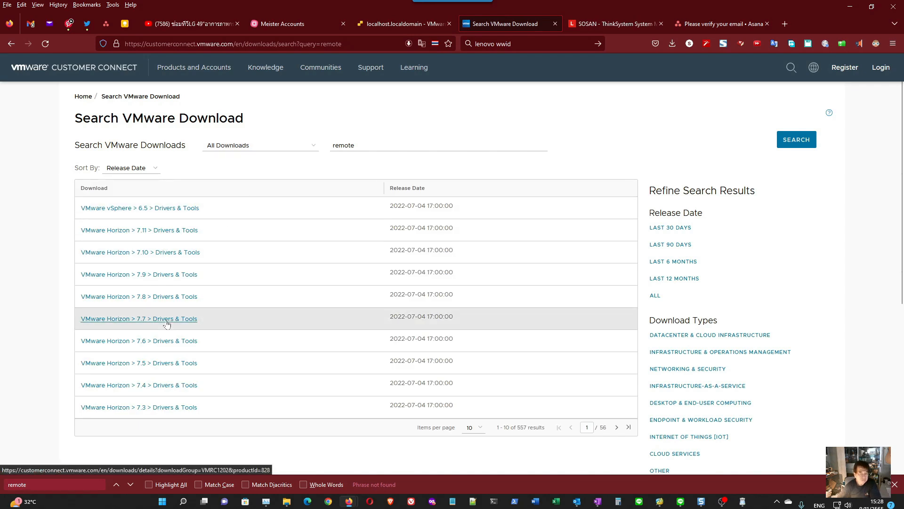
left_click(173, 408)
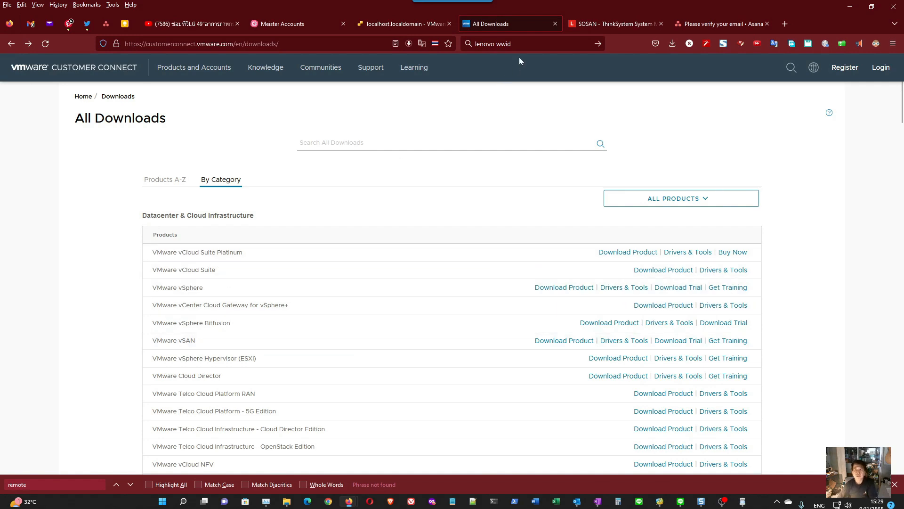
- Search the web for "vmrc download" and open the VMware knowledge base article on downloading and installing standalone VMRC
left_click(518, 43)
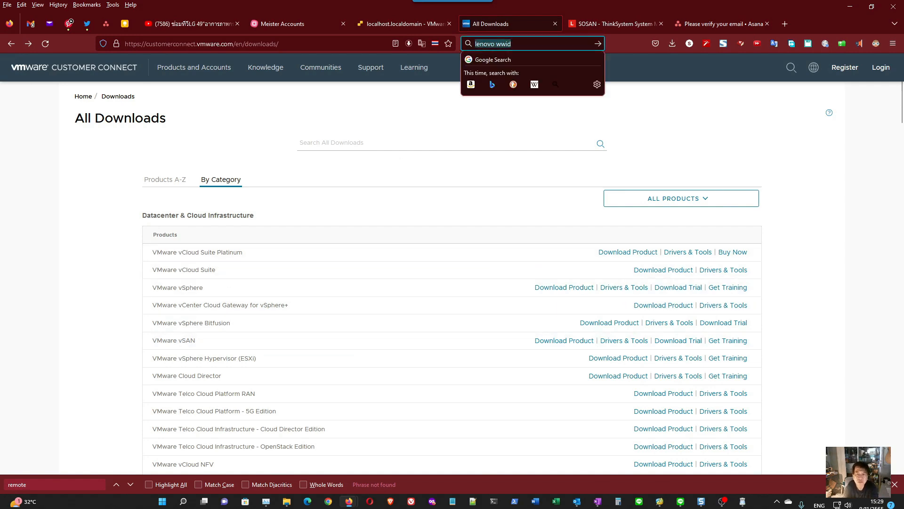
type("vmr")
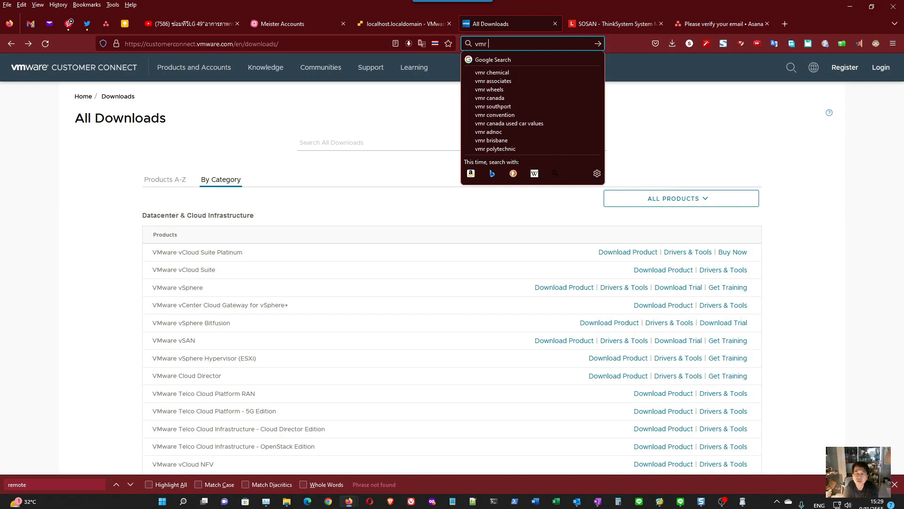
type("c download")
key("Return")
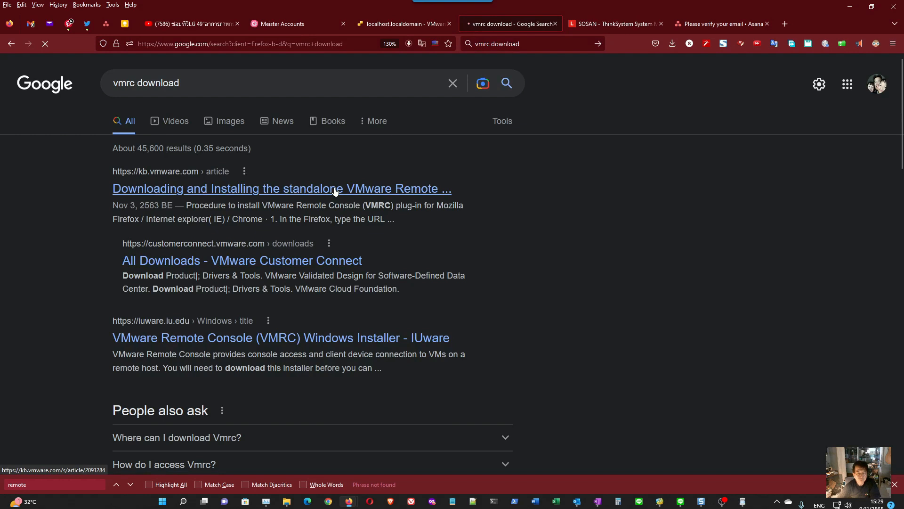
left_click(335, 190)
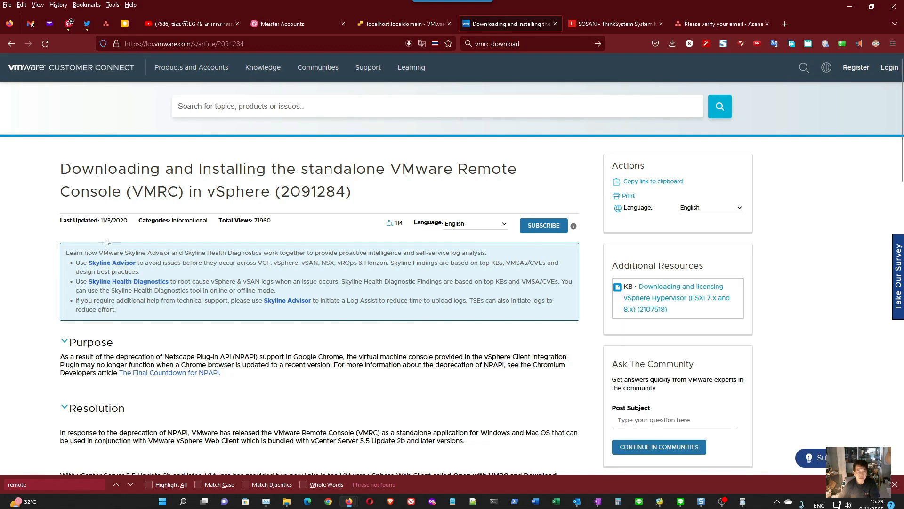
- Examine the VMRC article's last-updated date, Purpose and Resolution sections, download link and plug-in installation workaround
scroll(283, 305, "down", 2)
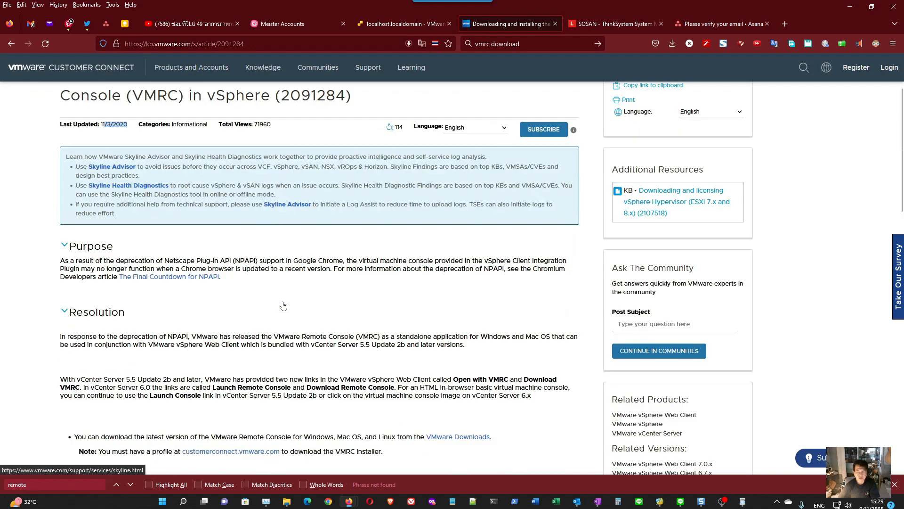
scroll(283, 306, "up", 2)
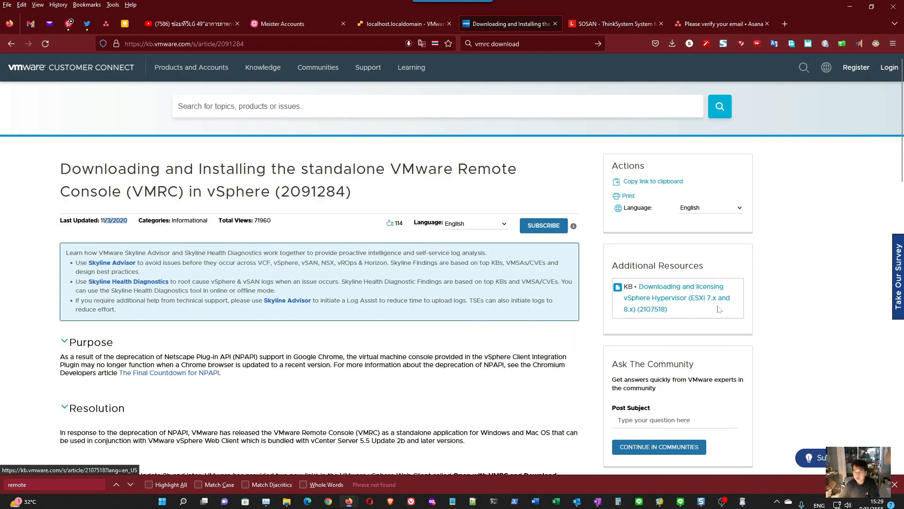
scroll(405, 317, "down", 5)
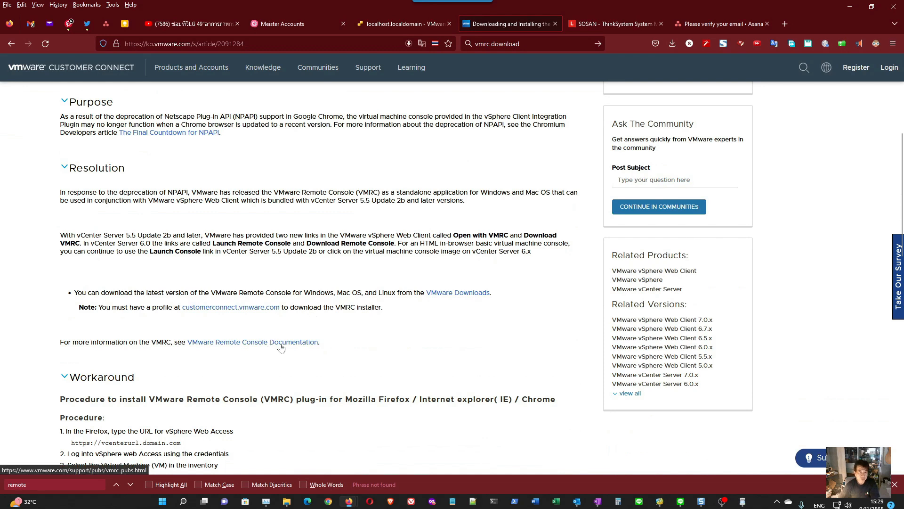
scroll(281, 348, "down", 4)
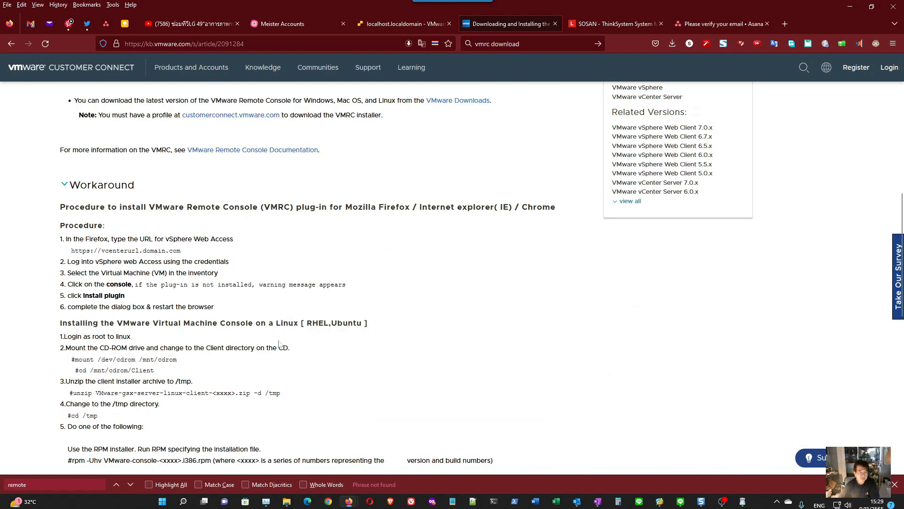
scroll(137, 221, "up", 9)
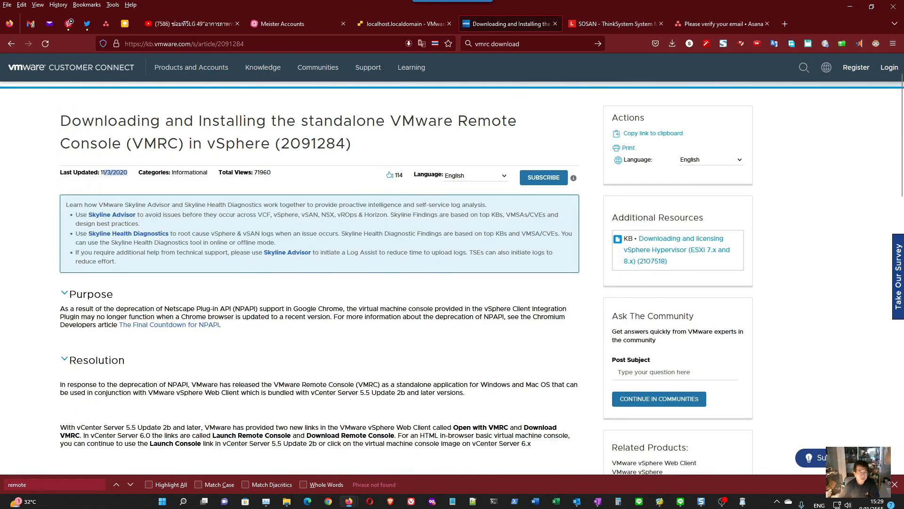
left_click_drag(74, 309, 225, 309)
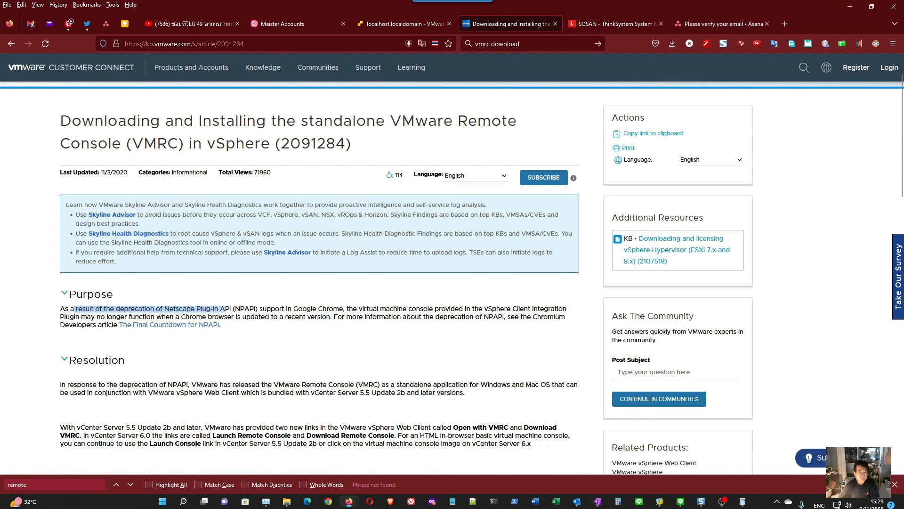
scroll(262, 347, "down", 2)
left_click_drag(141, 288, 230, 289)
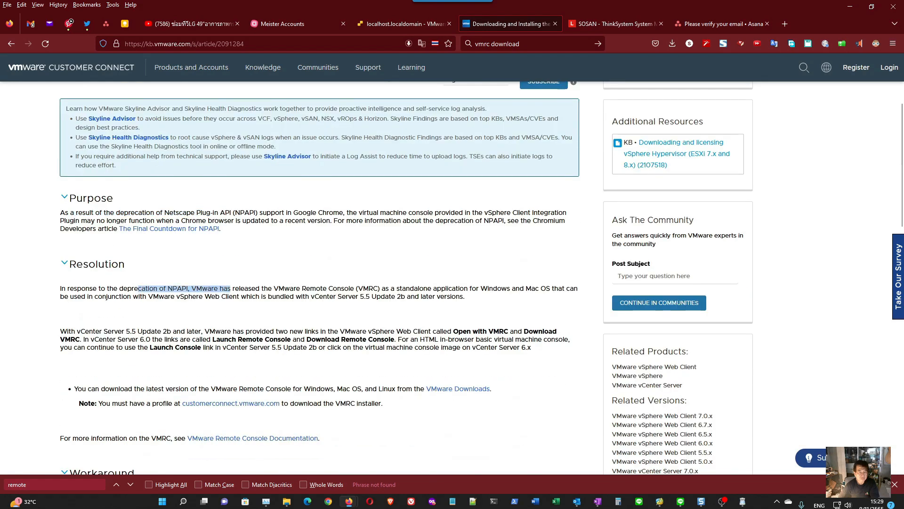
scroll(231, 291, "down", 7)
scroll(231, 293, "down", 2)
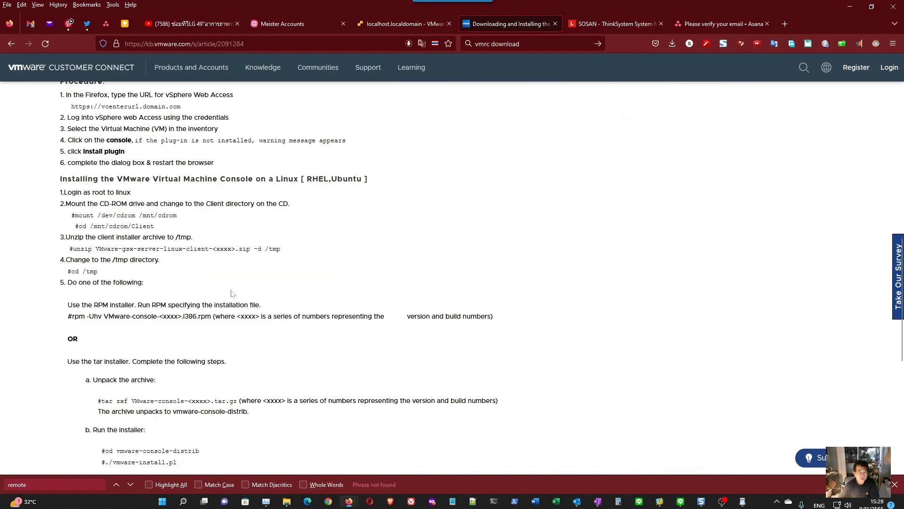
scroll(231, 294, "up", 4)
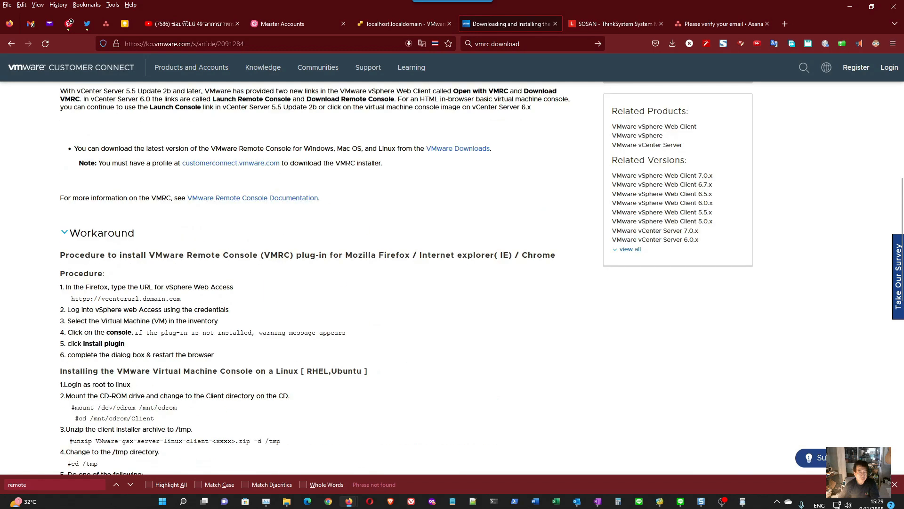
left_click_drag(72, 299, 176, 299)
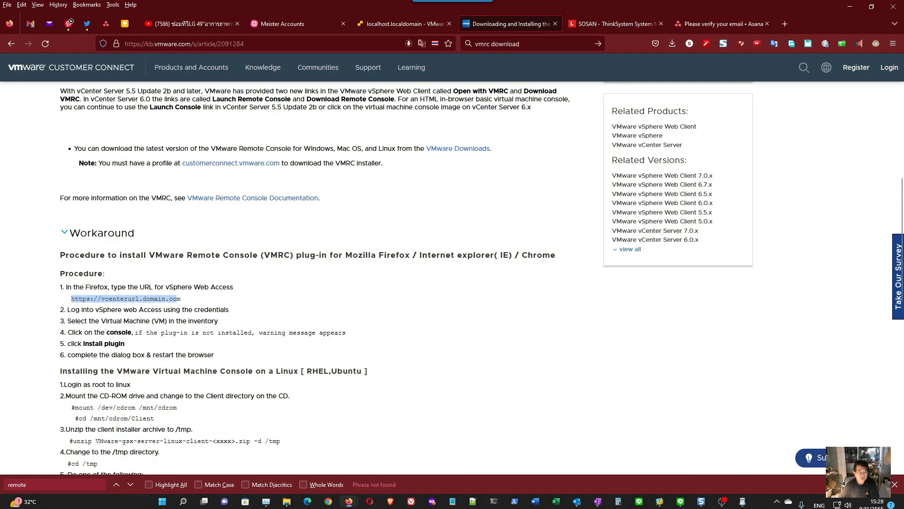
left_click(265, 304)
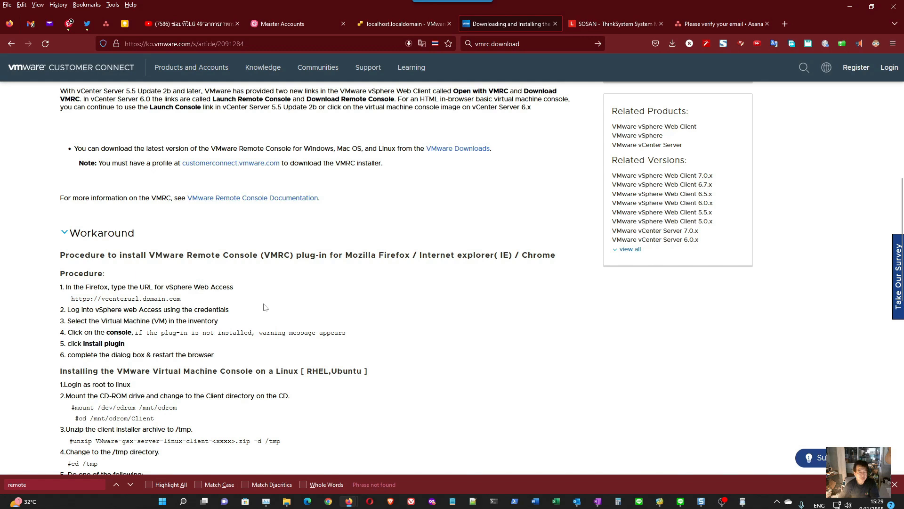
scroll(265, 307, "up", 5)
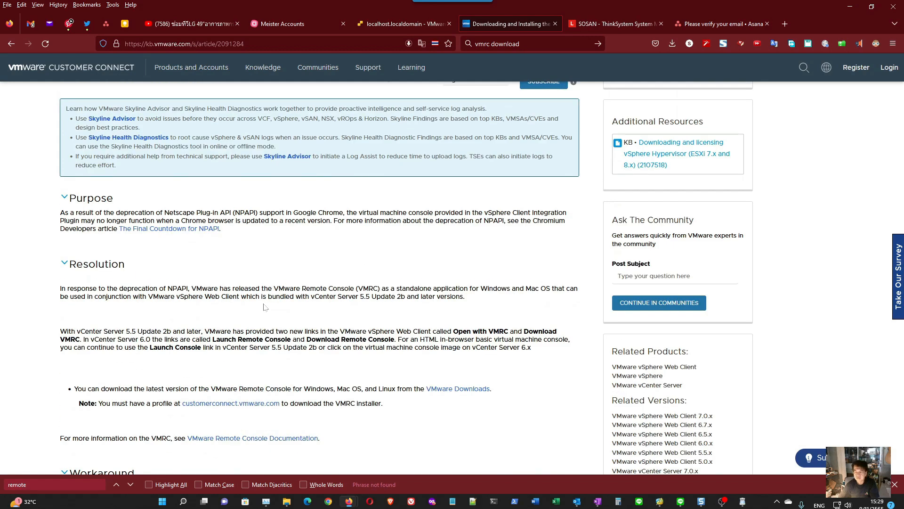
scroll(265, 307, "up", 3)
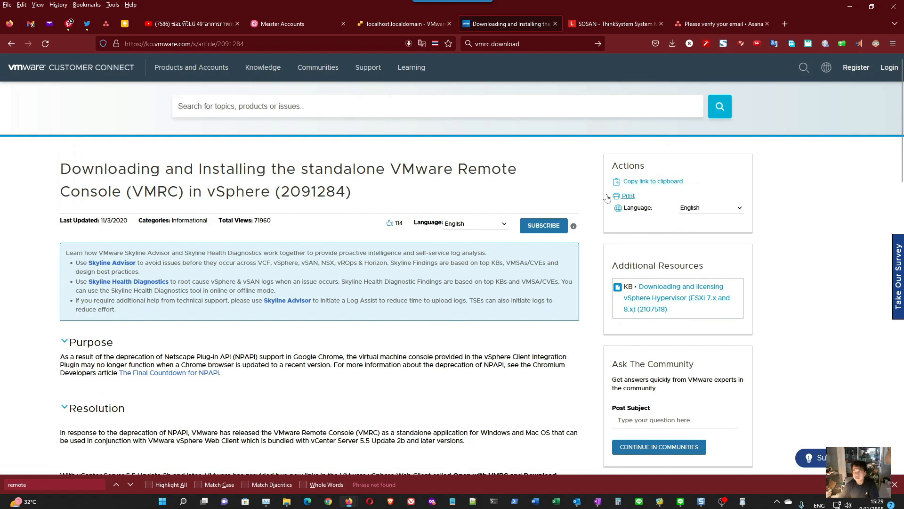
- Go back to the search results, download VMware-VMRC-12.0.1-18113358.exe from the IUware installer page, and close that page
left_click(11, 45)
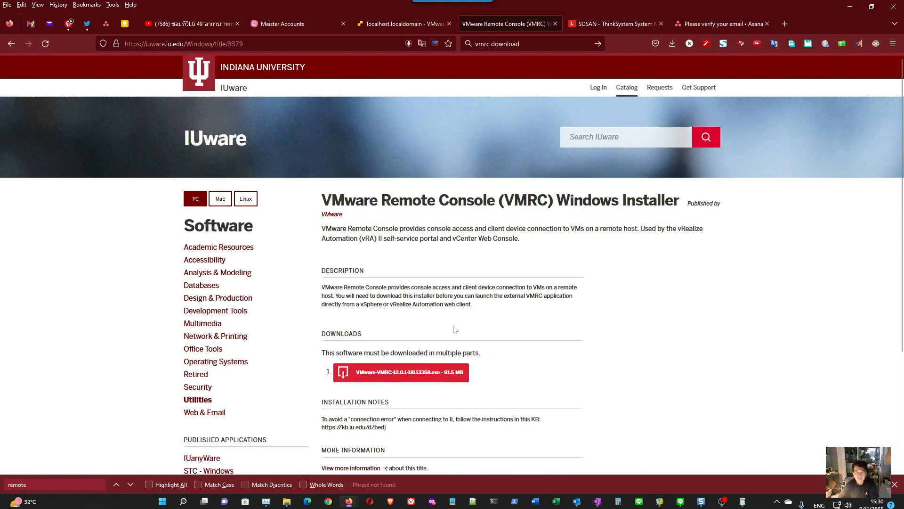
left_click(390, 377)
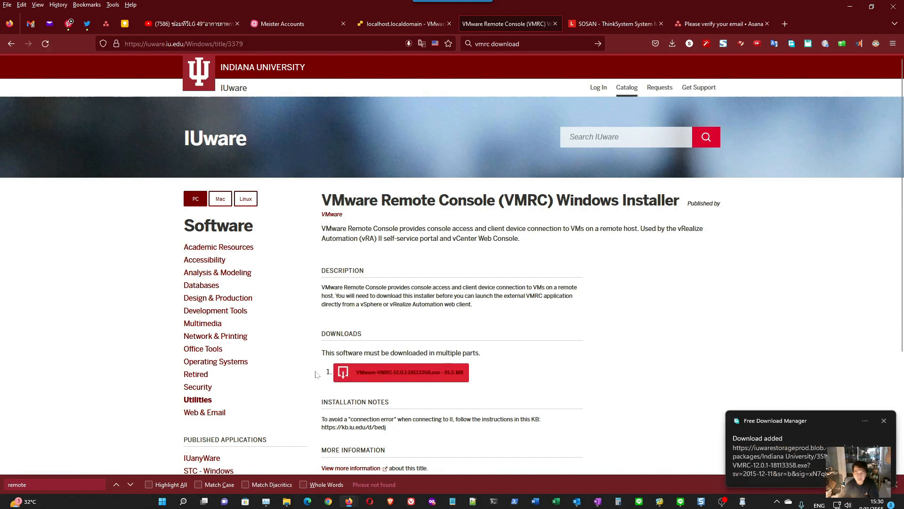
left_click(749, 441)
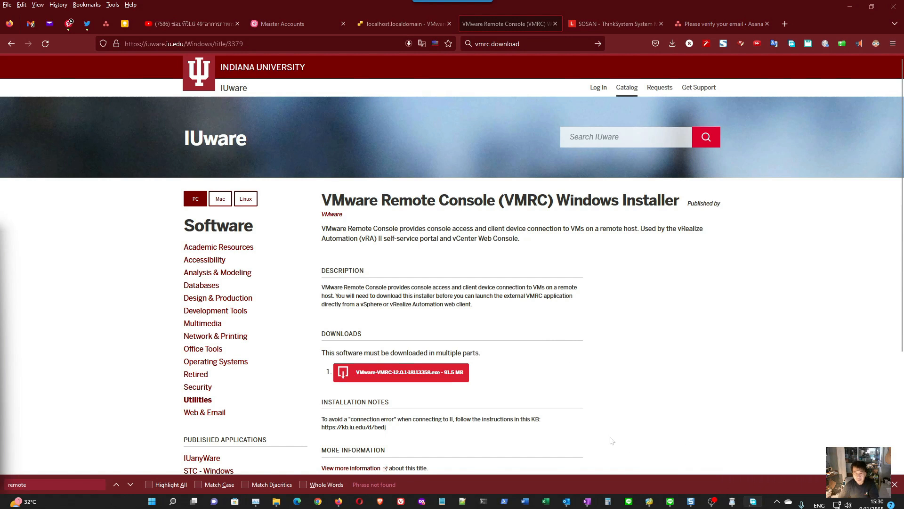
key("ctrl+w")
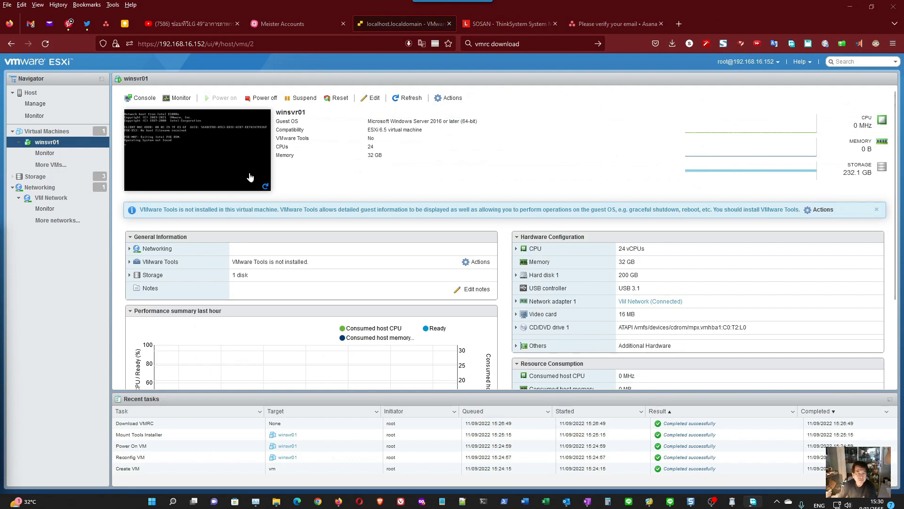
- Open the winsvr01 virtual machine's console in a new browser tab
right_click(242, 175)
mouse_move(280, 238)
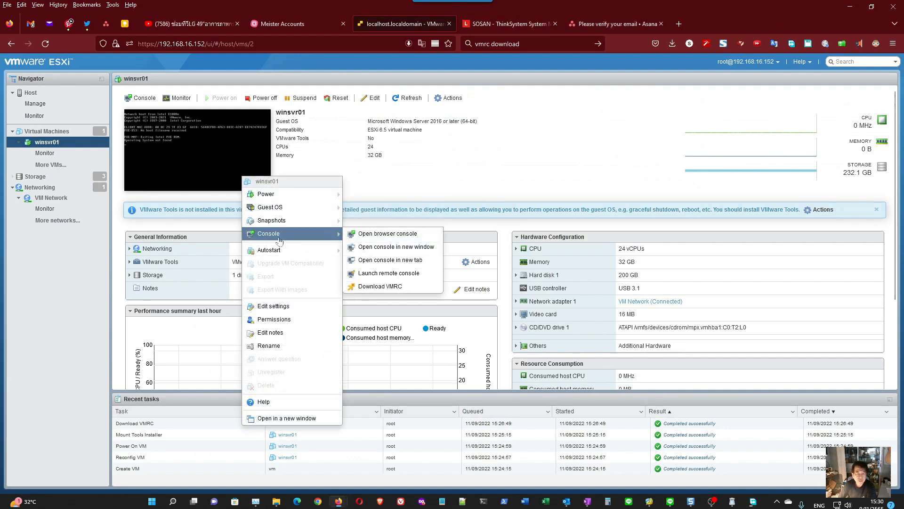
left_click(375, 263)
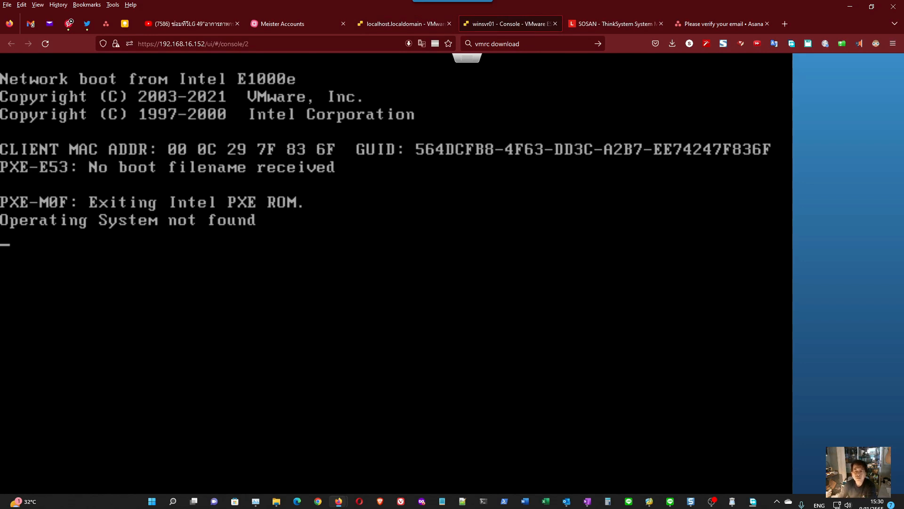
- Look through the winsvr01 console's Guest OS and Keyboard layout options, and close the console
right_click(466, 60)
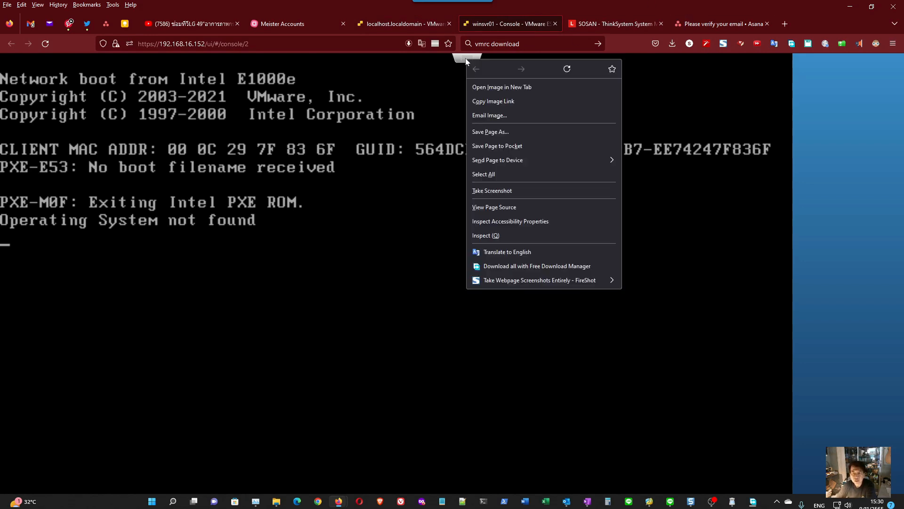
left_click(460, 60)
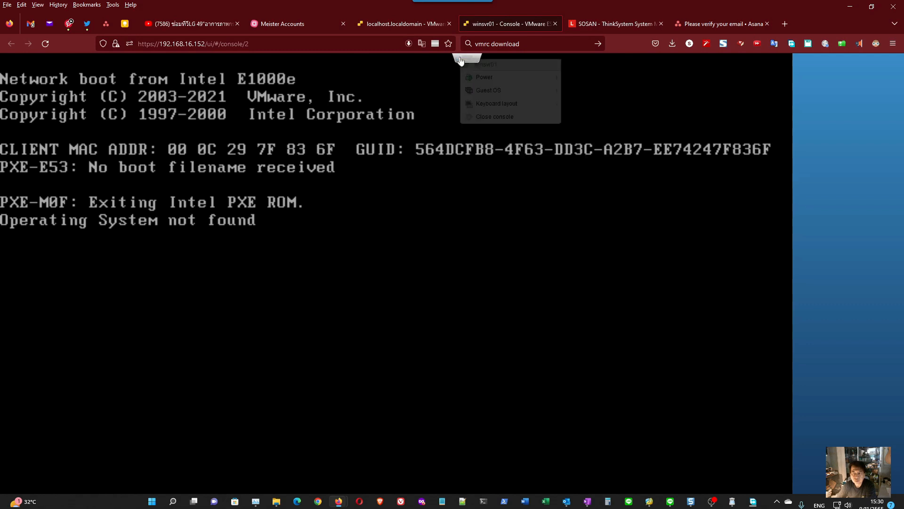
mouse_move(480, 89)
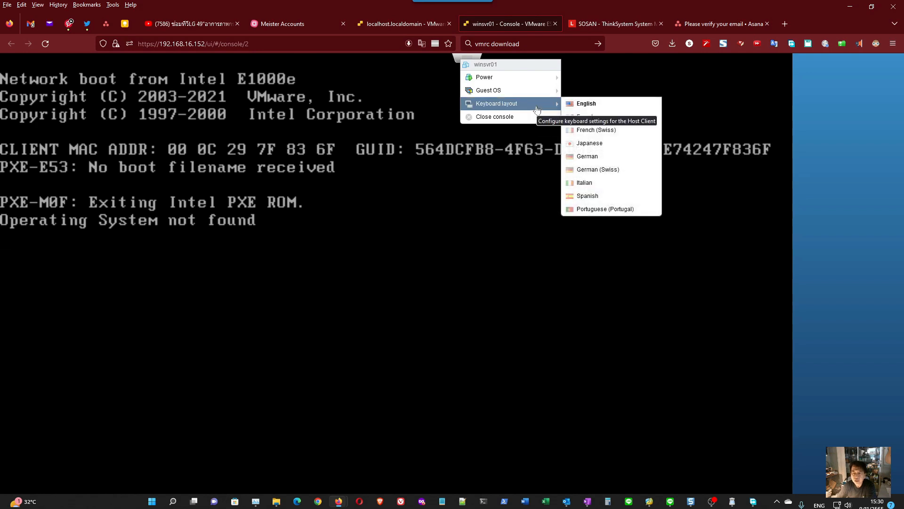
mouse_move(535, 96)
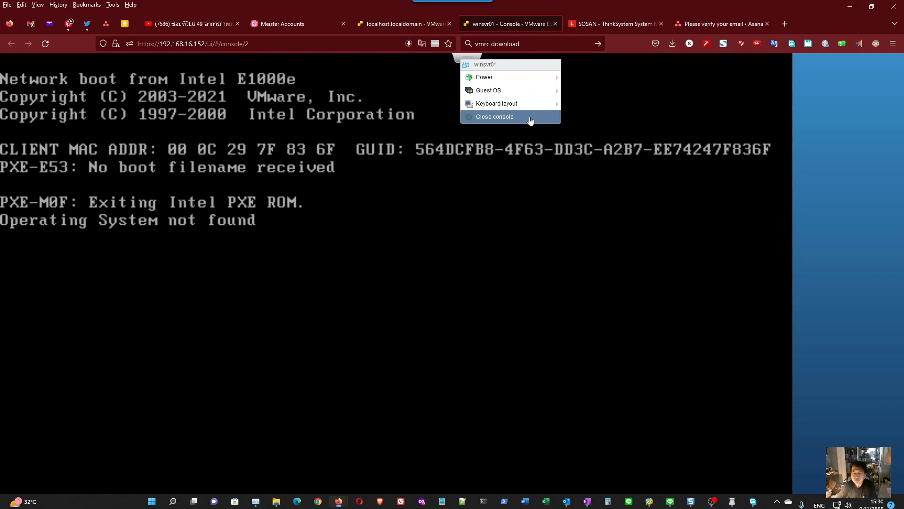
left_click(531, 118)
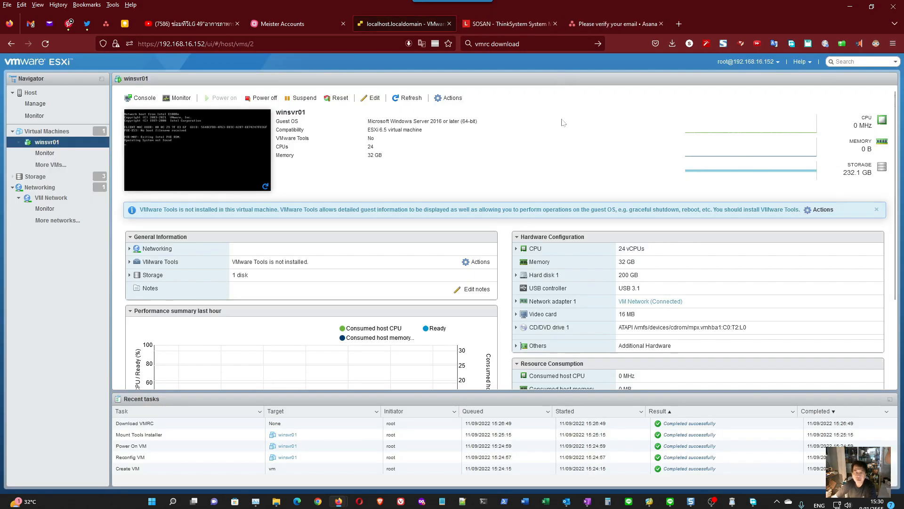
- Minimize the browser and close the LINE chat window
mouse_move(753, 501)
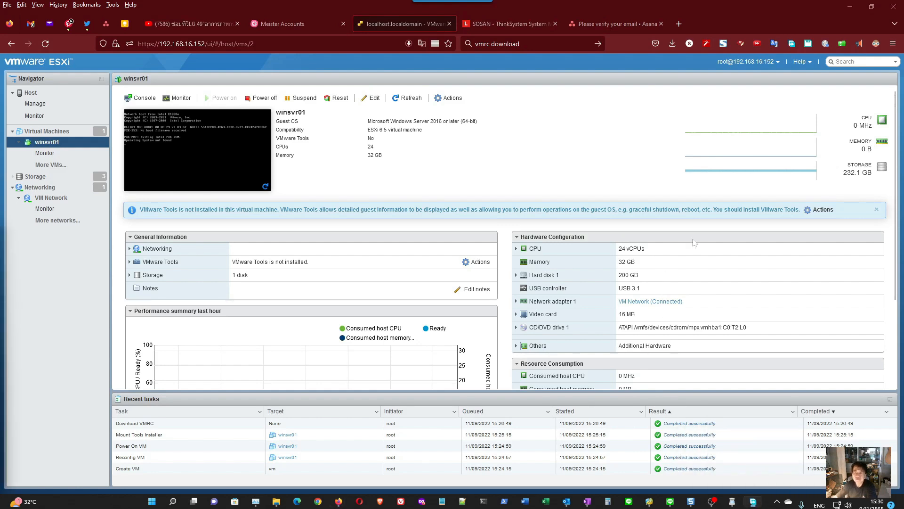
left_click(850, 7)
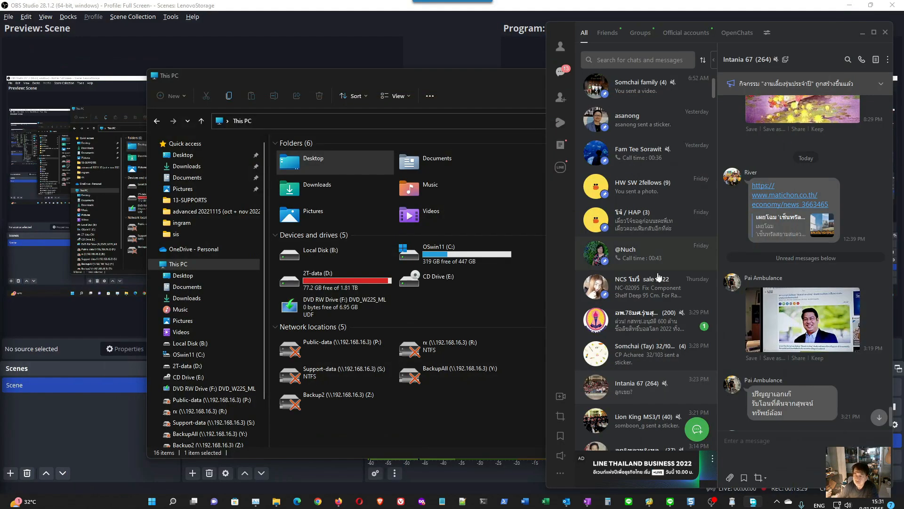
left_click(885, 33)
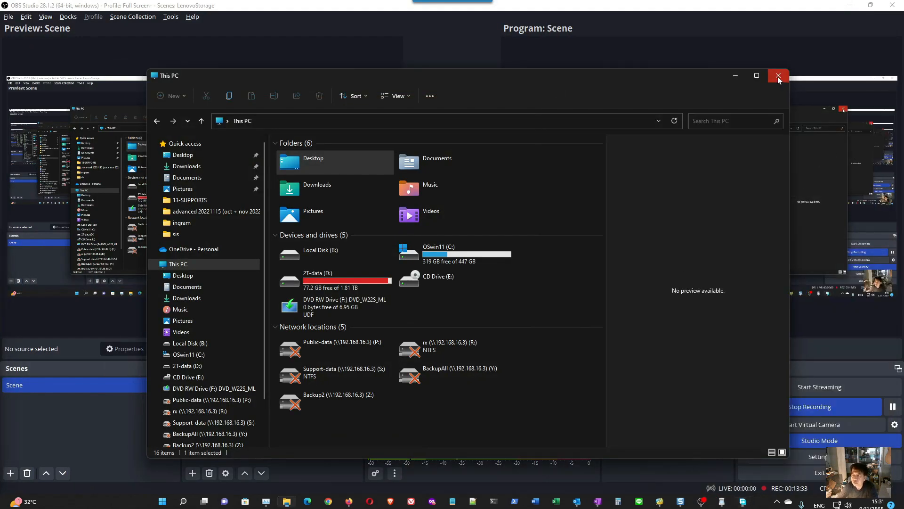
- Clear the desktop by closing the File Explorer and Not Another PDF Scanner 2 windows and minimizing OBS Studio
left_click(784, 80)
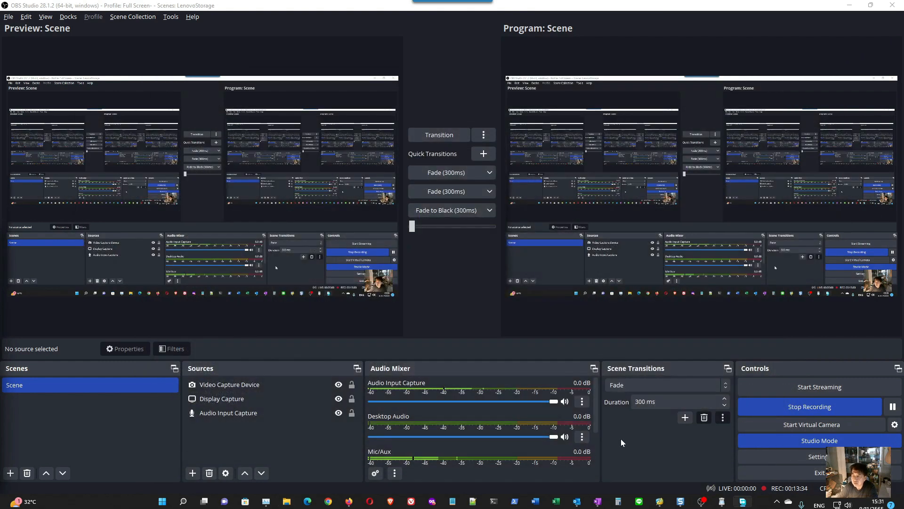
left_click(849, 6)
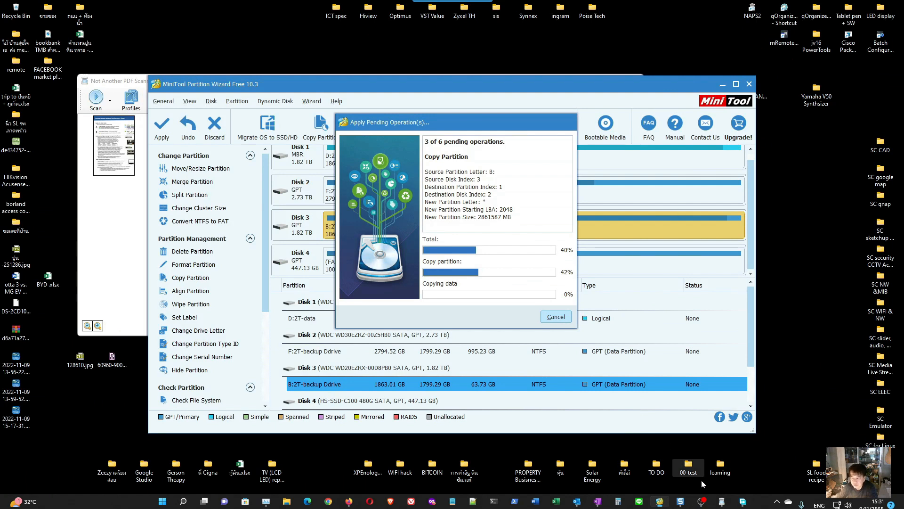
right_click(741, 503)
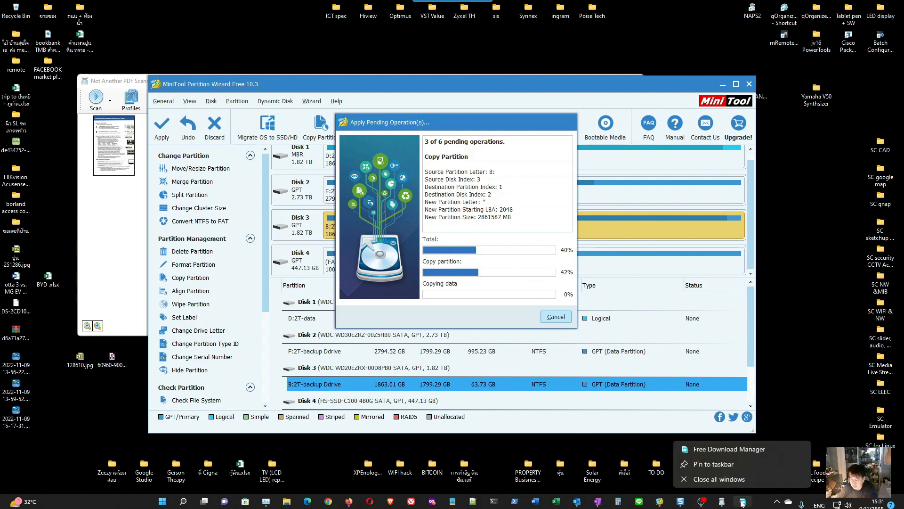
left_click(719, 451)
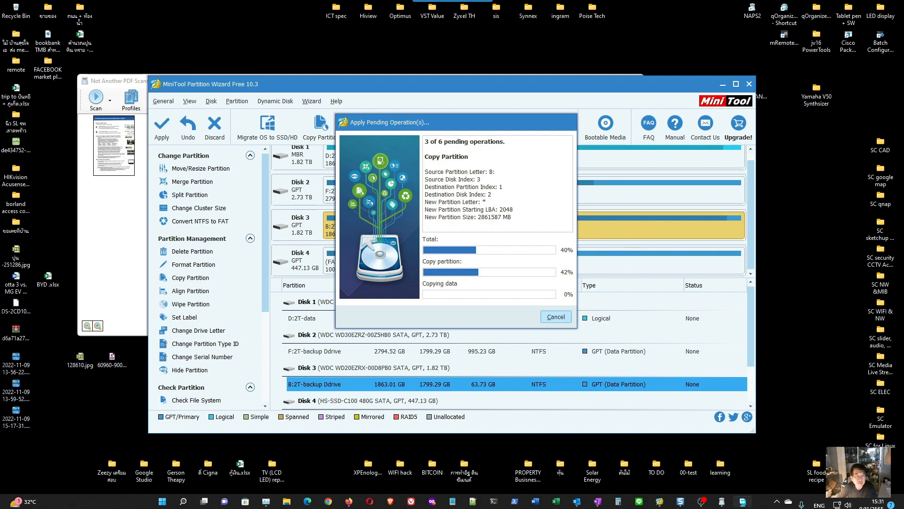
left_click(132, 225)
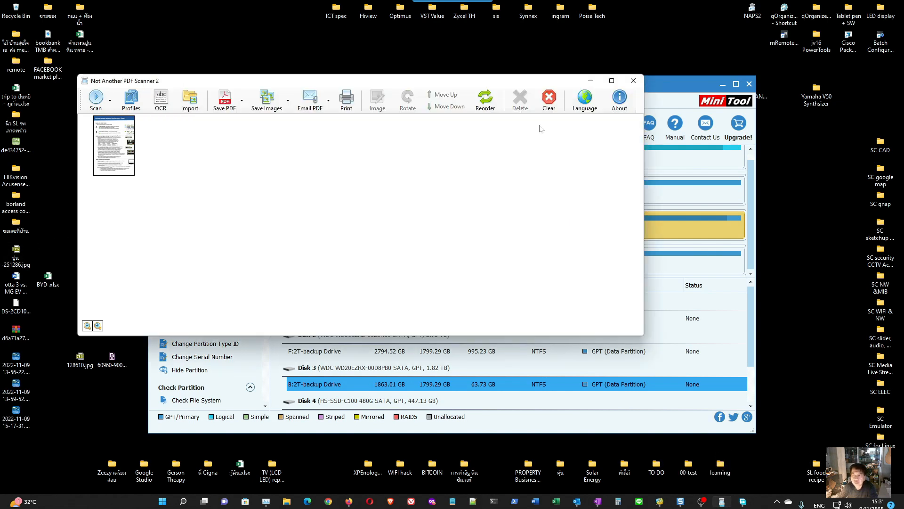
left_click(633, 81)
left_click(471, 283)
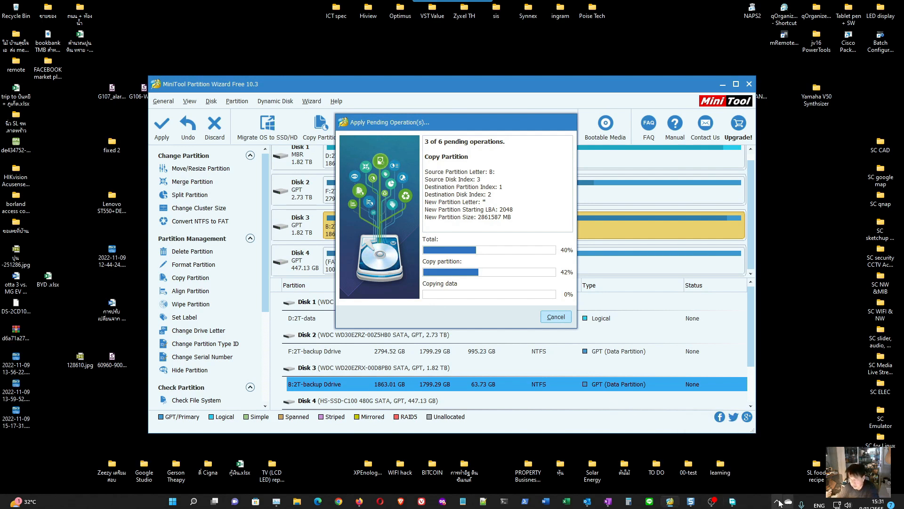
- Switch to Free Download Manager to reach the downloaded VMware-VMRC-12.0.1-18113358.exe installer
left_click(777, 502)
mouse_move(787, 481)
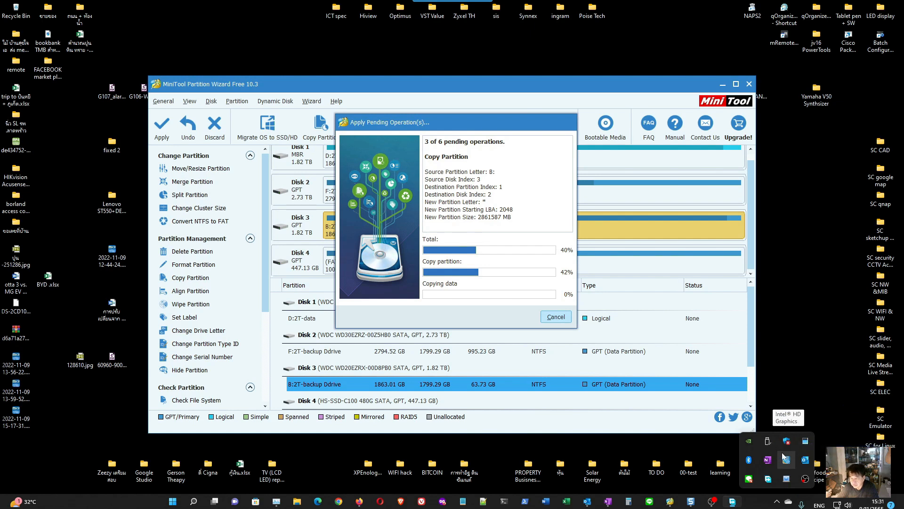
left_click(735, 503)
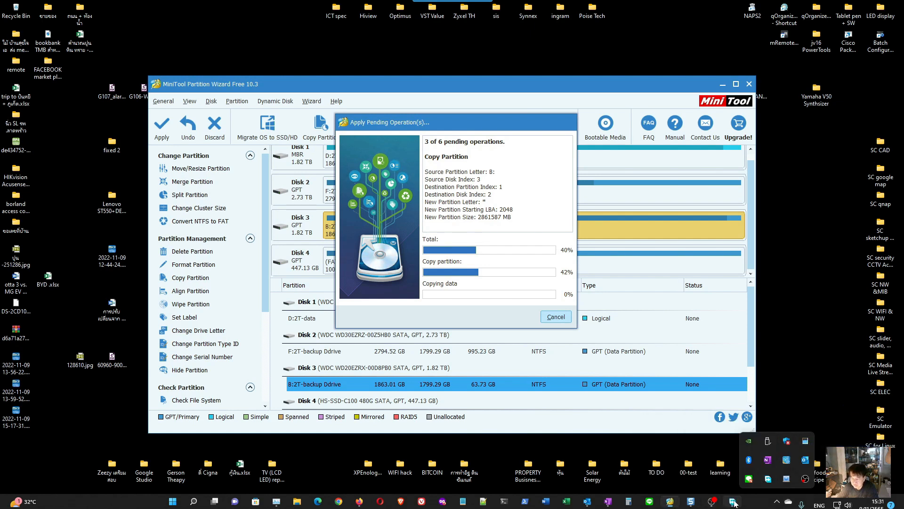
right_click(733, 503)
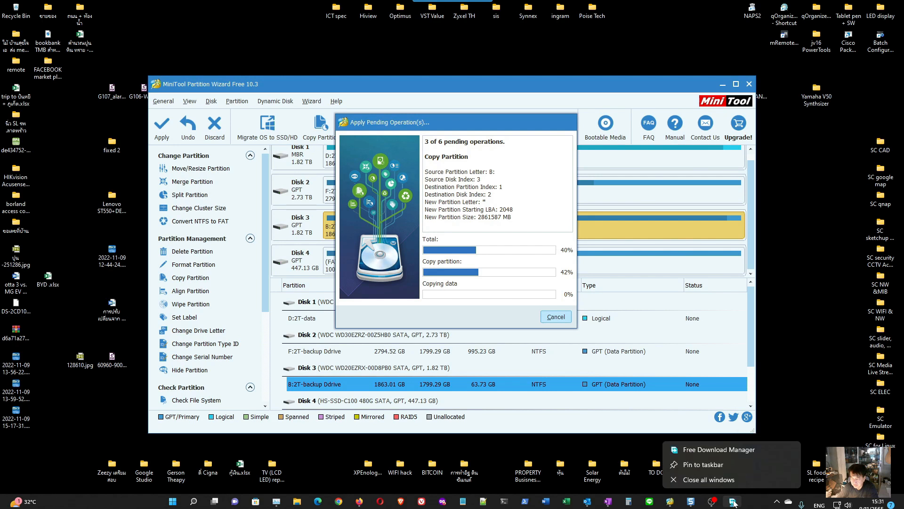
left_click(707, 450)
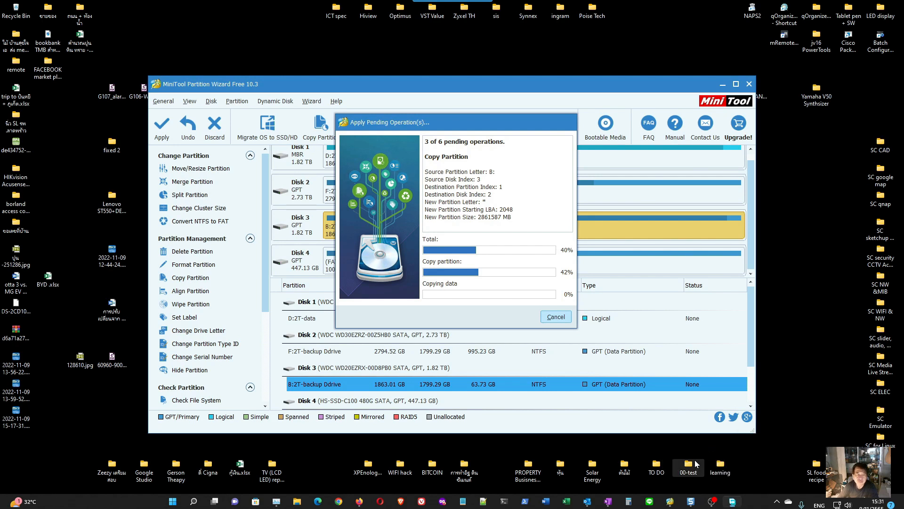
key("super+Tab")
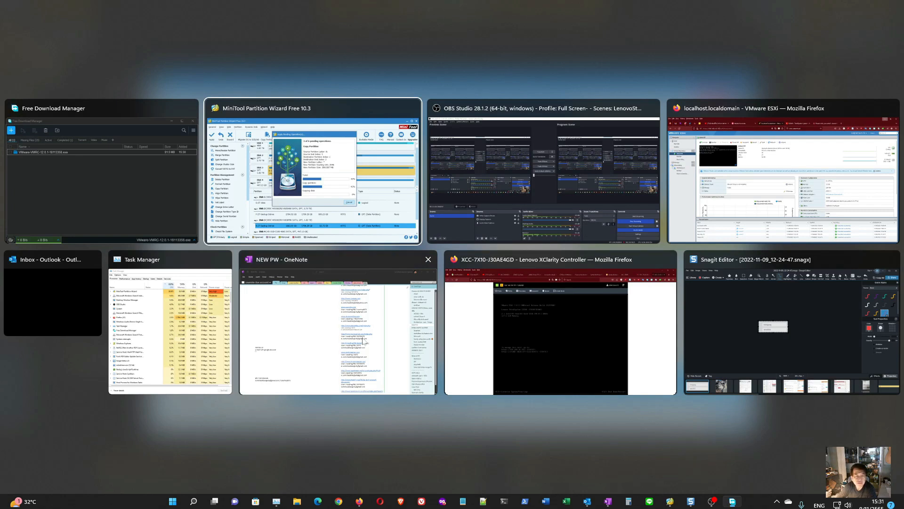
key("Escape")
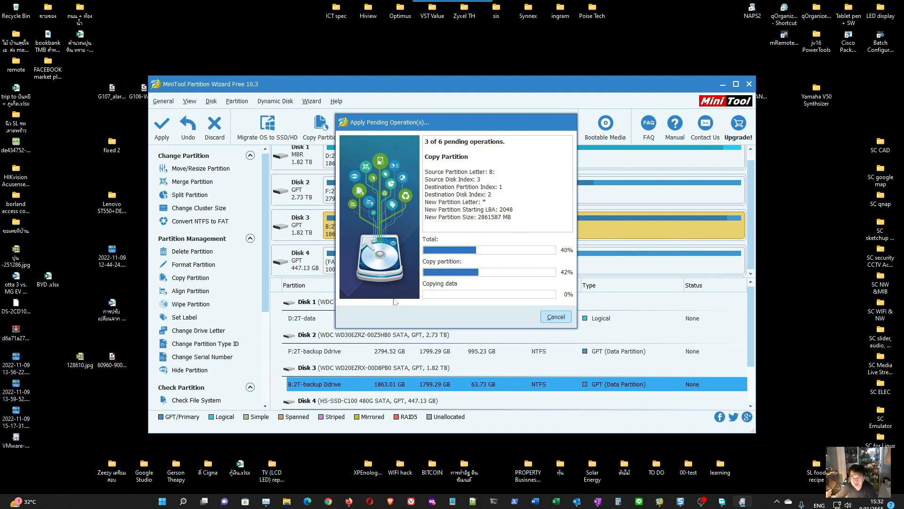
- Bring up the VMware Remote Console Setup wizard, accept the license terms, and continue to the User Experience Settings
mouse_move(481, 123)
left_mouse_down()
mouse_move(458, 100)
mouse_move(473, 123)
left_mouse_up()
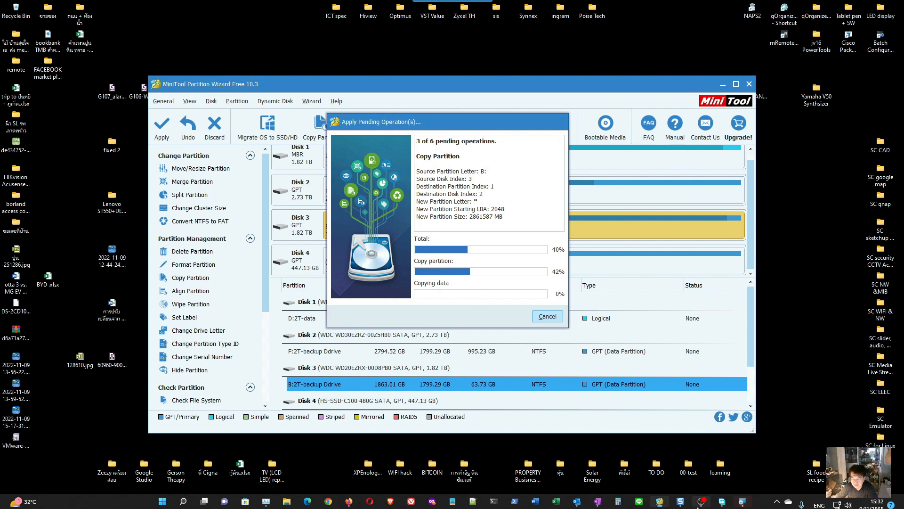
mouse_move(701, 505)
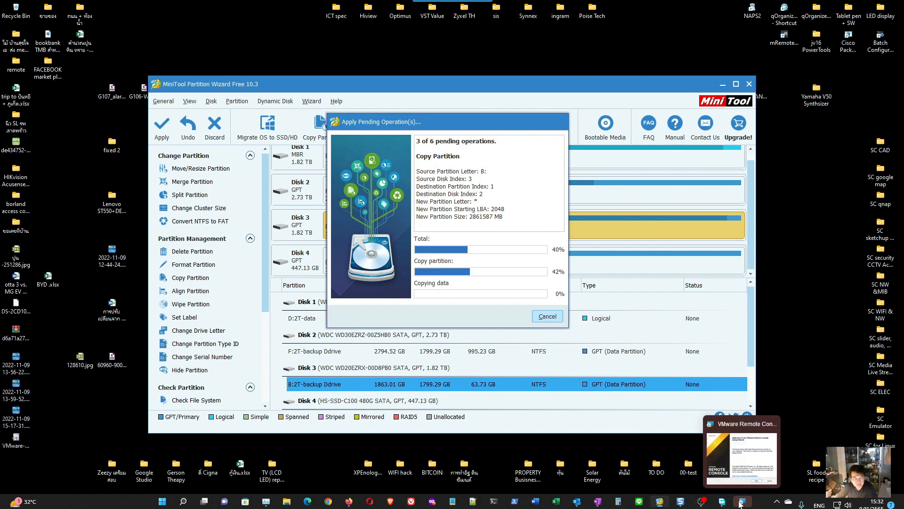
left_click(740, 504)
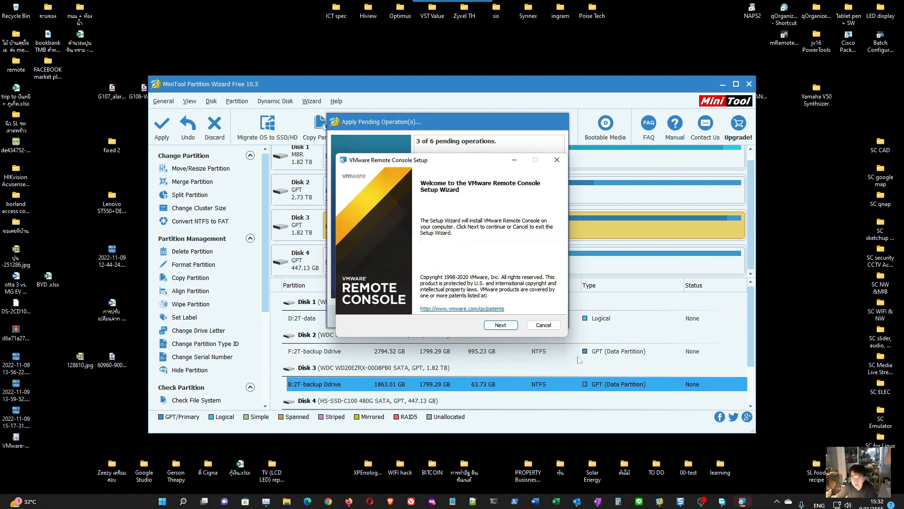
left_click(503, 325)
left_click(423, 303)
left_click(501, 325)
left_click(502, 325)
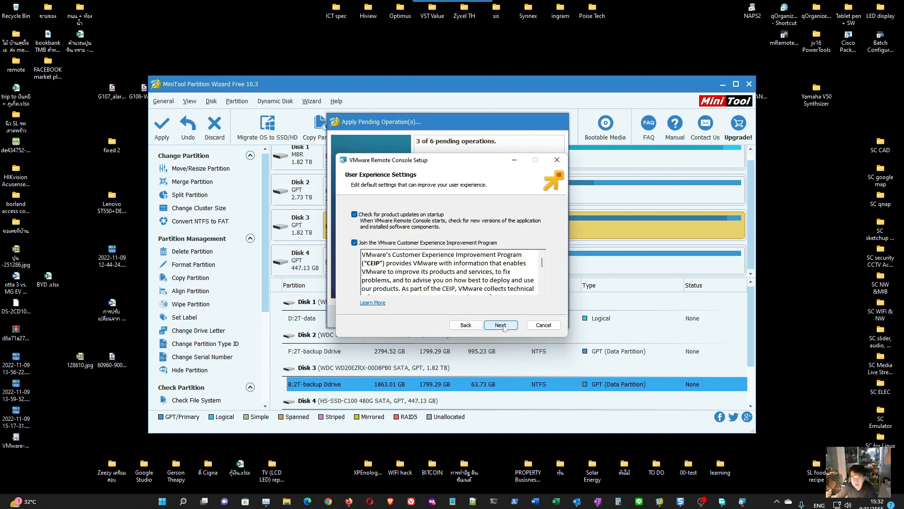
- Opt out of the VMware Customer Experience Improvement Program, install VMware Remote Console, and finish the wizard
left_click(397, 245)
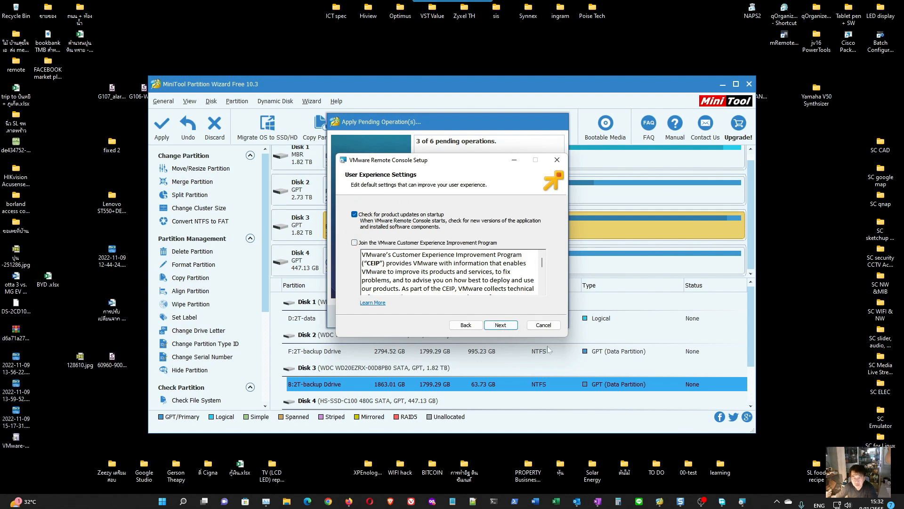
left_click(501, 326)
left_click(502, 326)
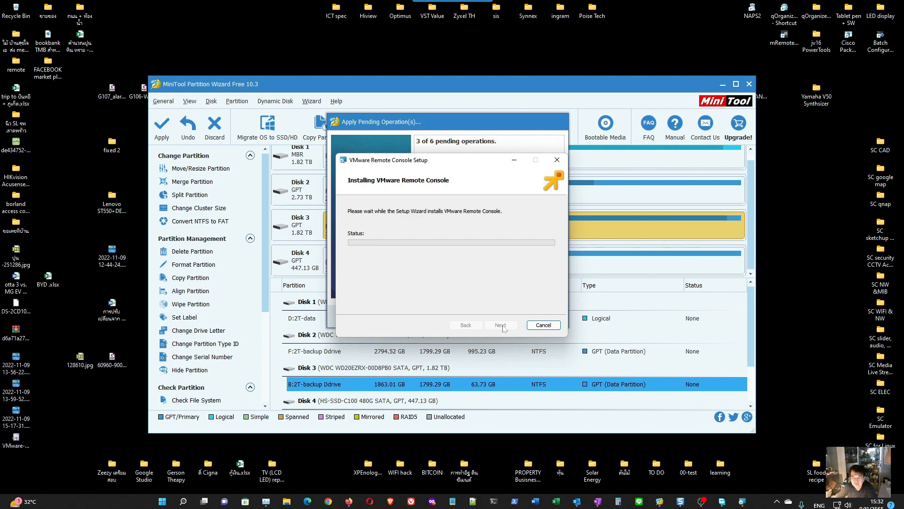
left_click(265, 504)
left_click(265, 505)
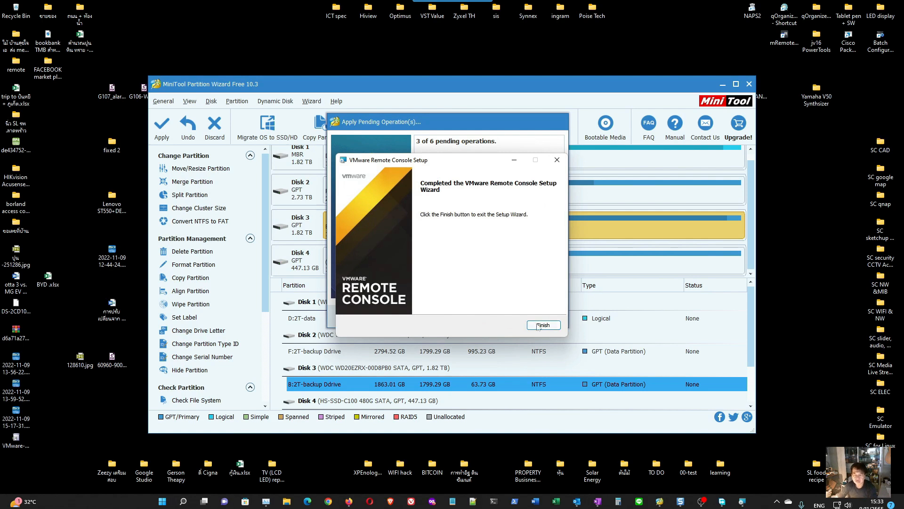
left_click(541, 323)
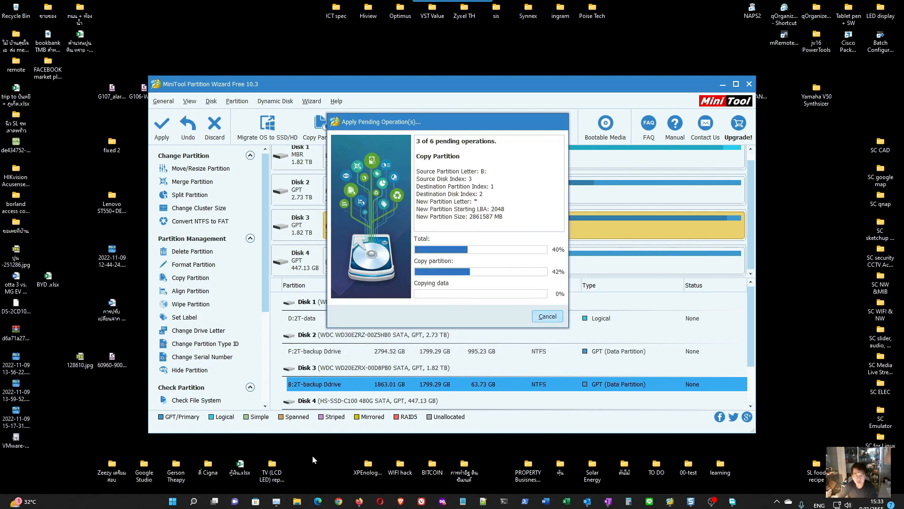
- Try to view the contents of the DVD_W22S_ML disc in DVD RW drive F: and close File Explorer
key("super+e")
left_click(178, 263)
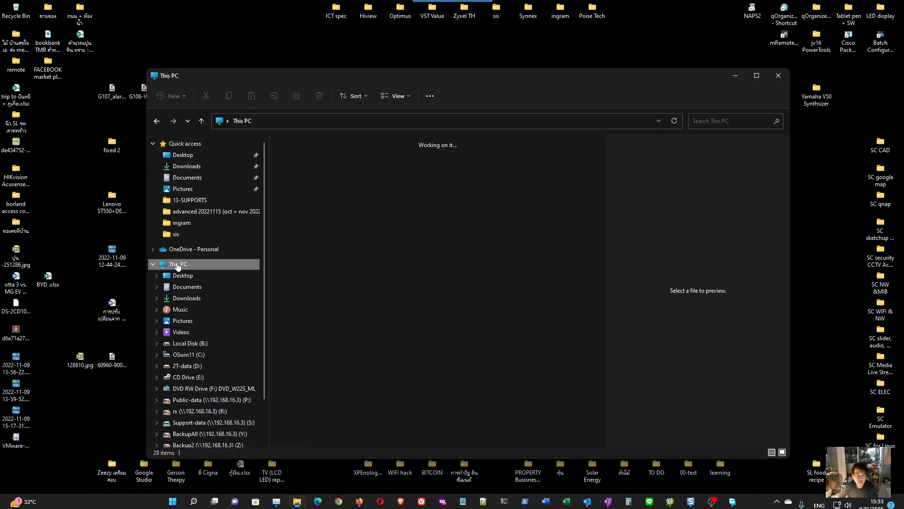
left_click(311, 307)
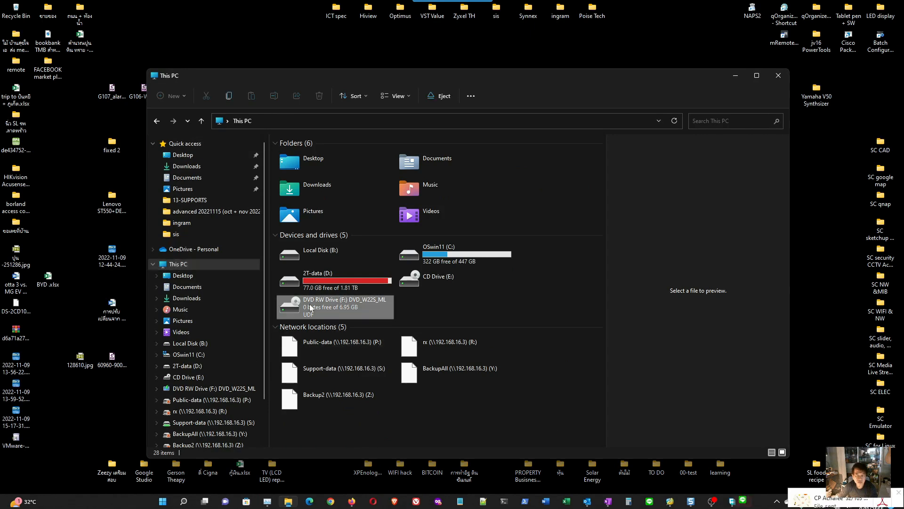
double_click(310, 305)
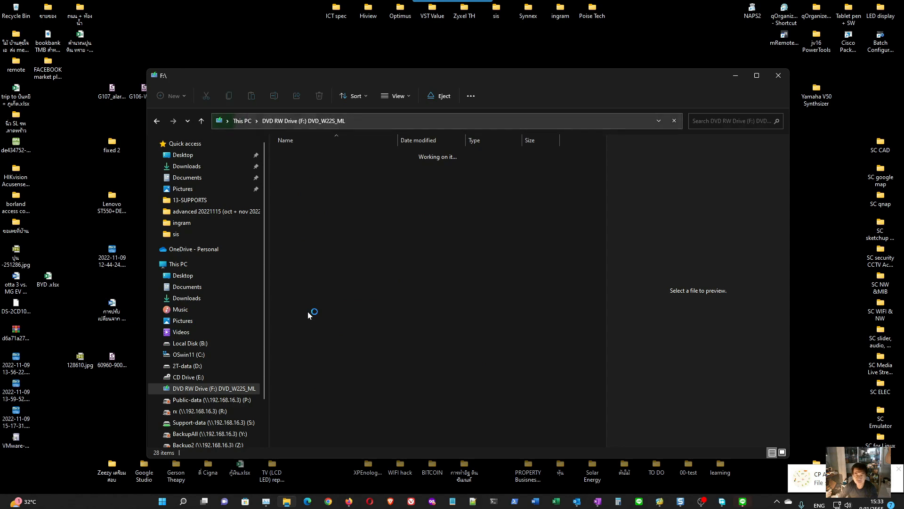
left_click(735, 75)
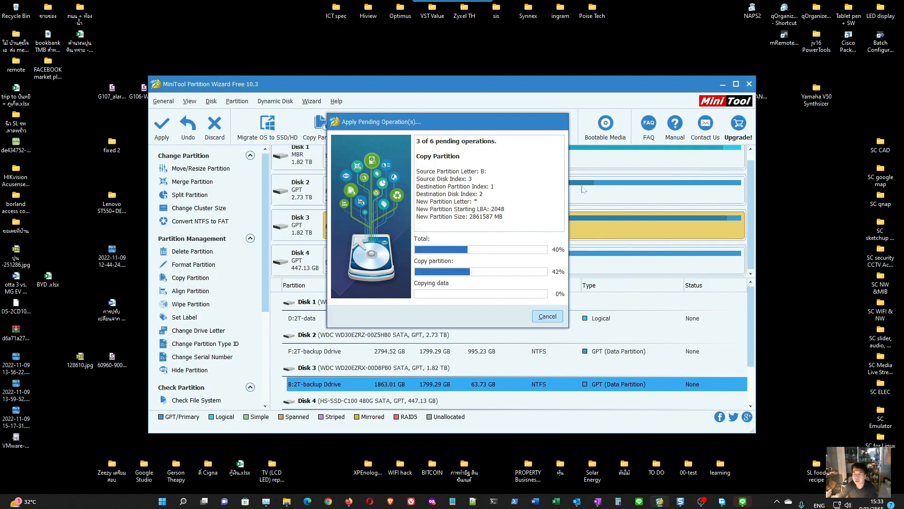
left_click(286, 501)
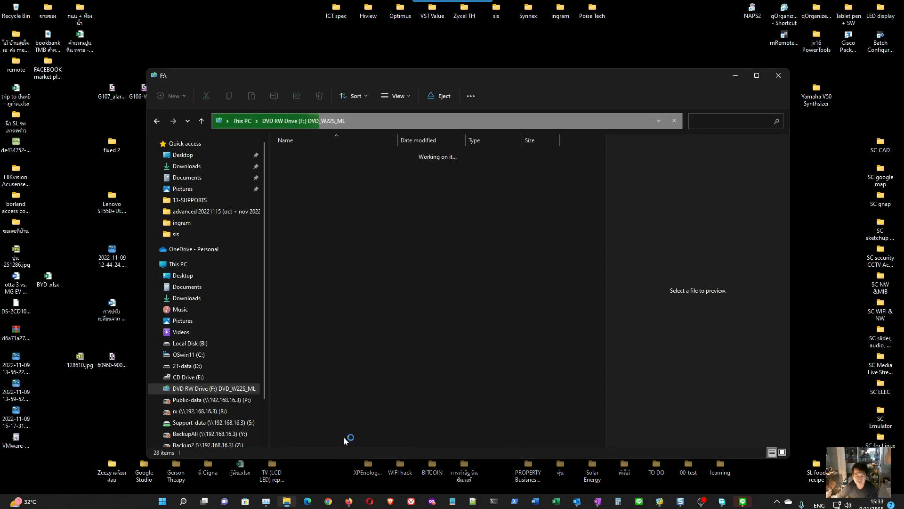
left_click(778, 76)
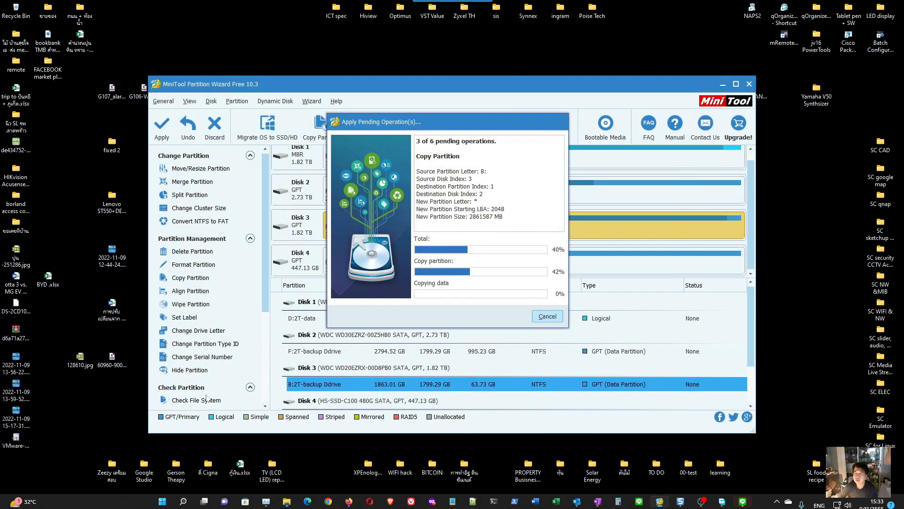
- Switch to the VMware ESXi page in Firefox, launch the remote console for winsvr01, and allow the vmrc link to open
mouse_move(349, 502)
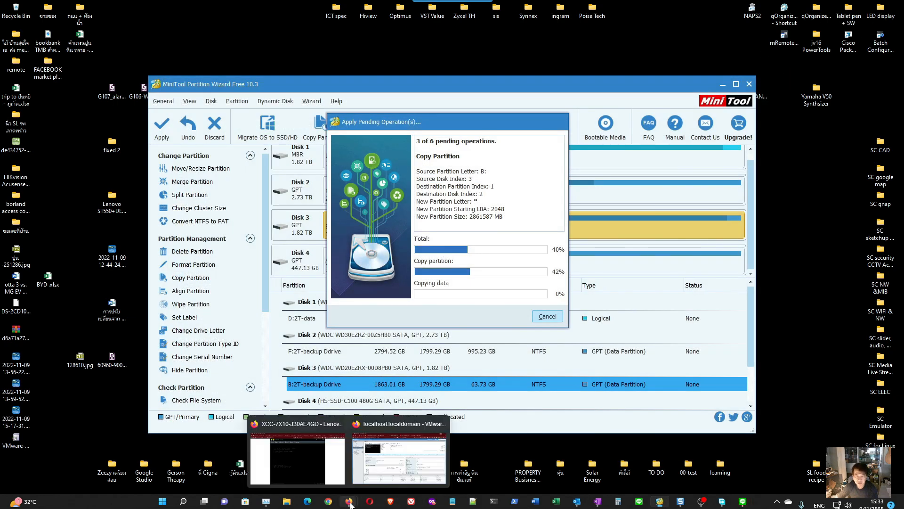
left_click(400, 455)
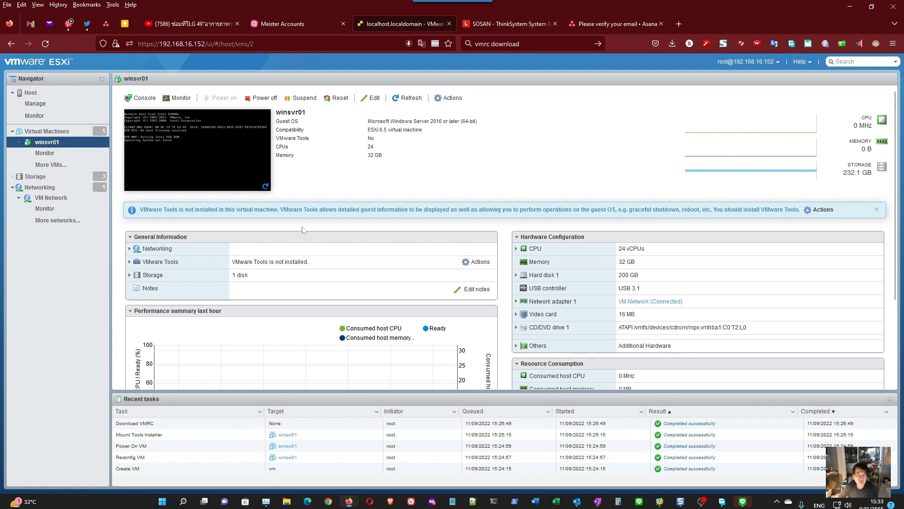
right_click(258, 182)
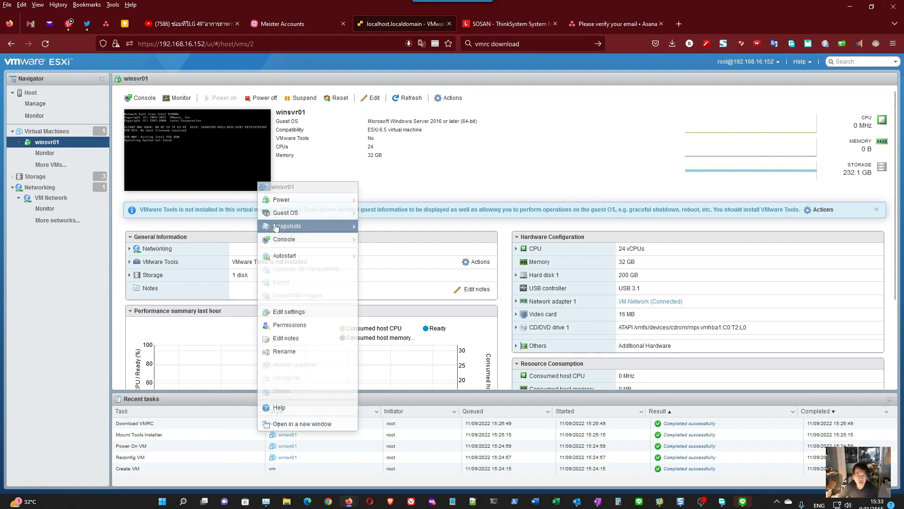
mouse_move(292, 248)
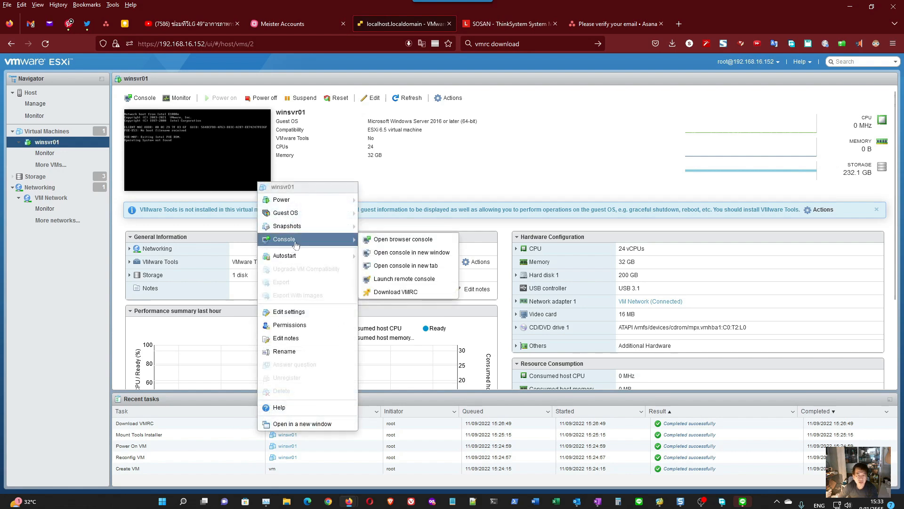
left_click(387, 280)
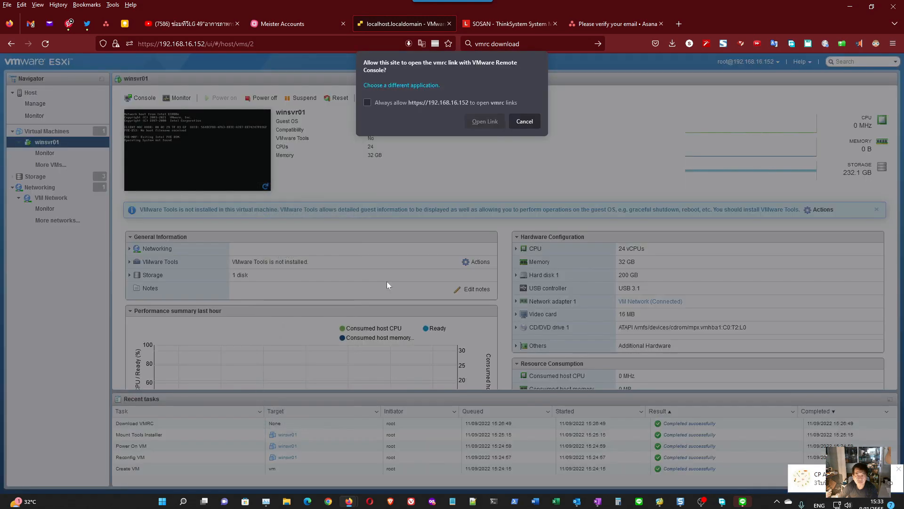
left_click(481, 122)
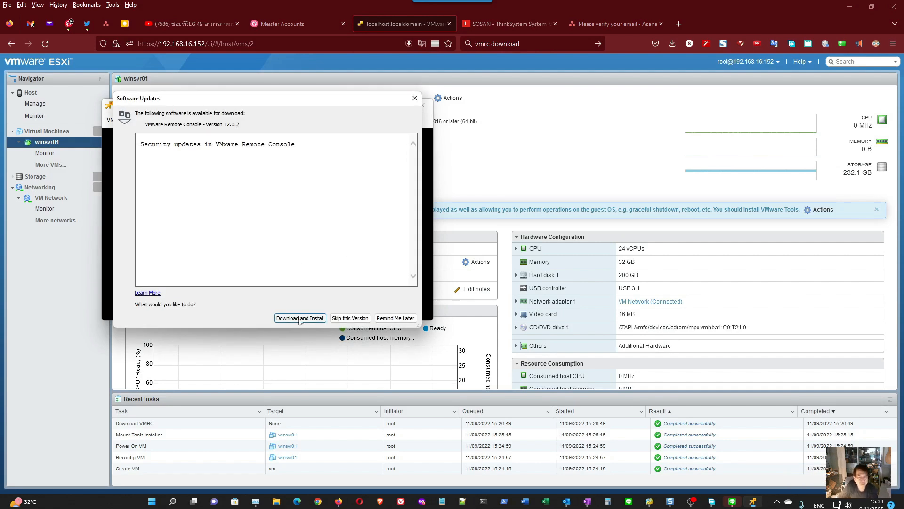
- Skip the VMware Remote Console 12.0.2 update and connect to winsvr01 despite the invalid security certificate
left_click(350, 318)
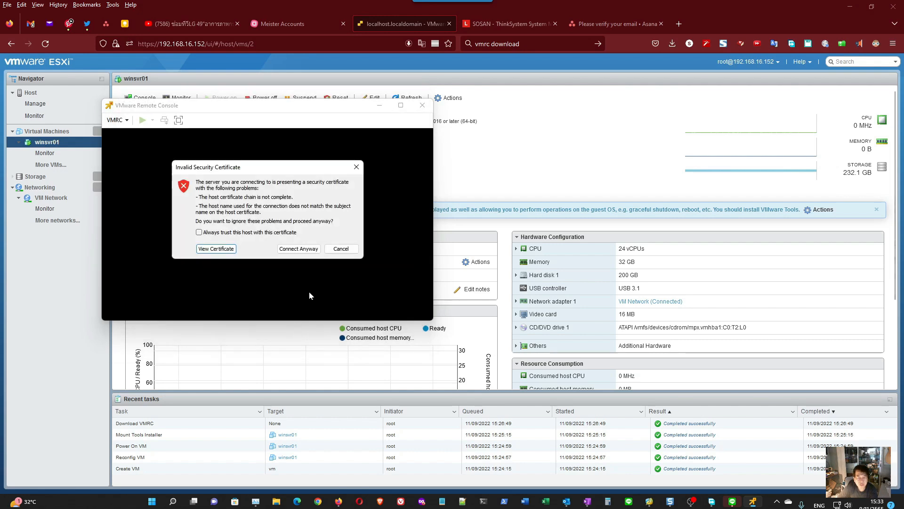
left_click(299, 248)
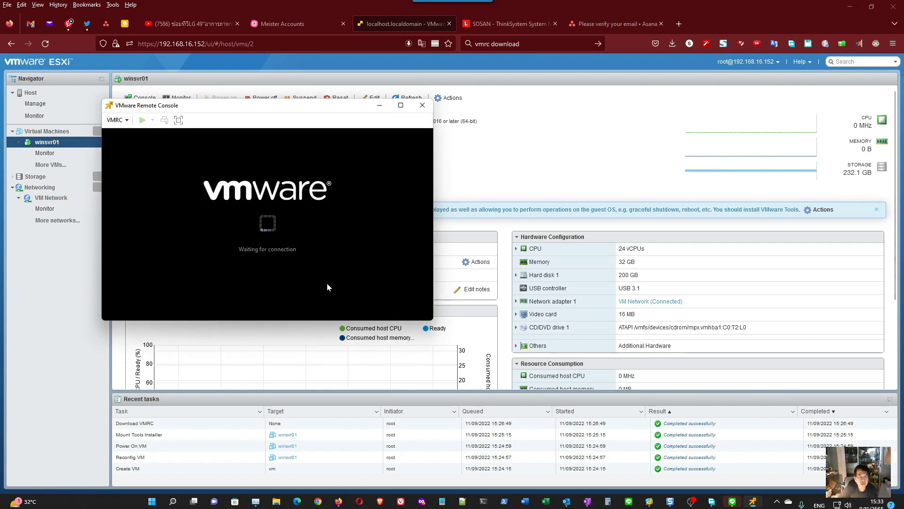
left_click_drag(245, 109, 357, 74)
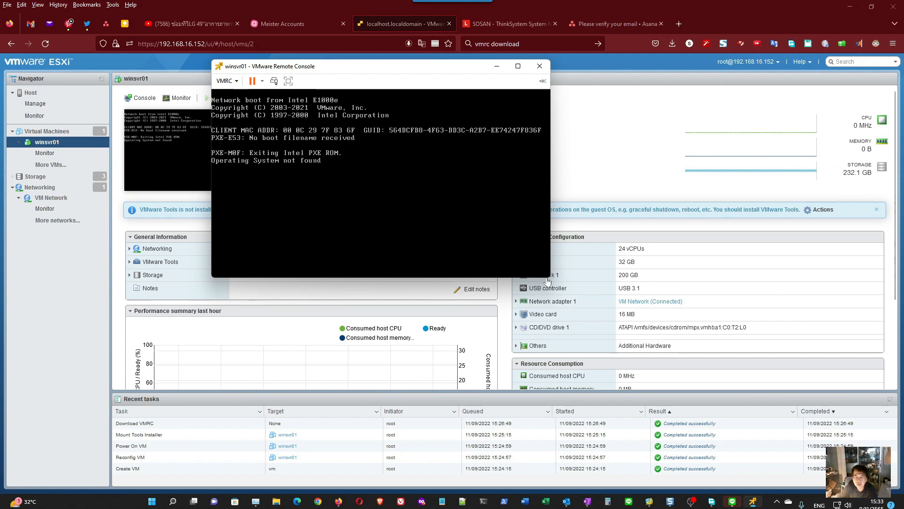
- Restart winsvr01 by sending it Ctrl+Alt+Del, and switch its console to full screen and back to a window
left_click_drag(550, 278, 629, 392)
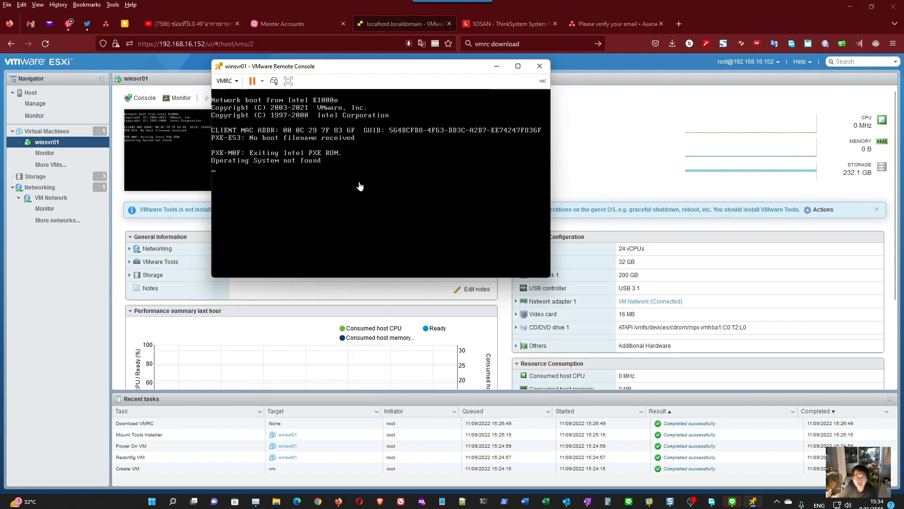
left_click(273, 82)
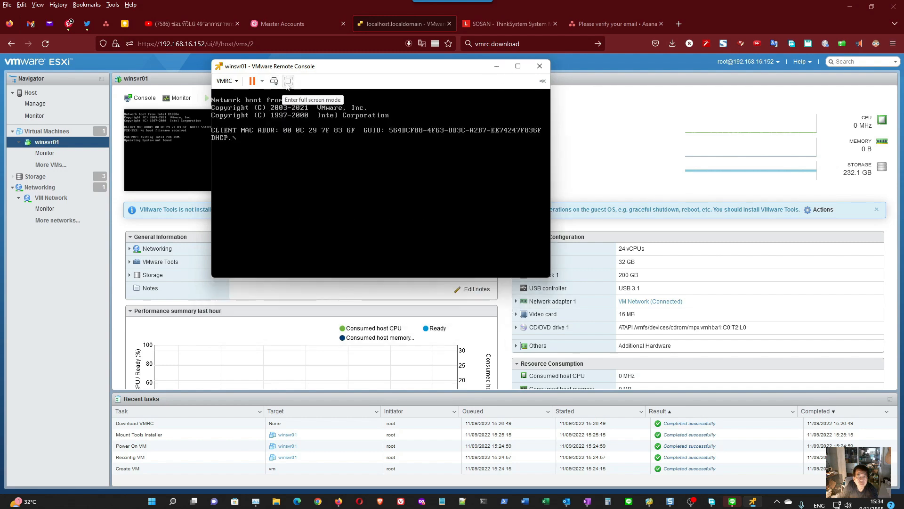
left_click(288, 82)
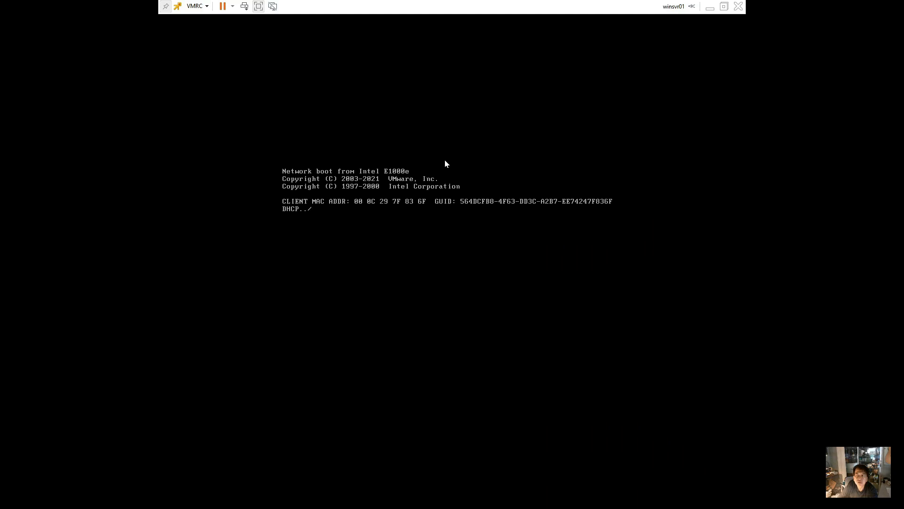
left_click(723, 6)
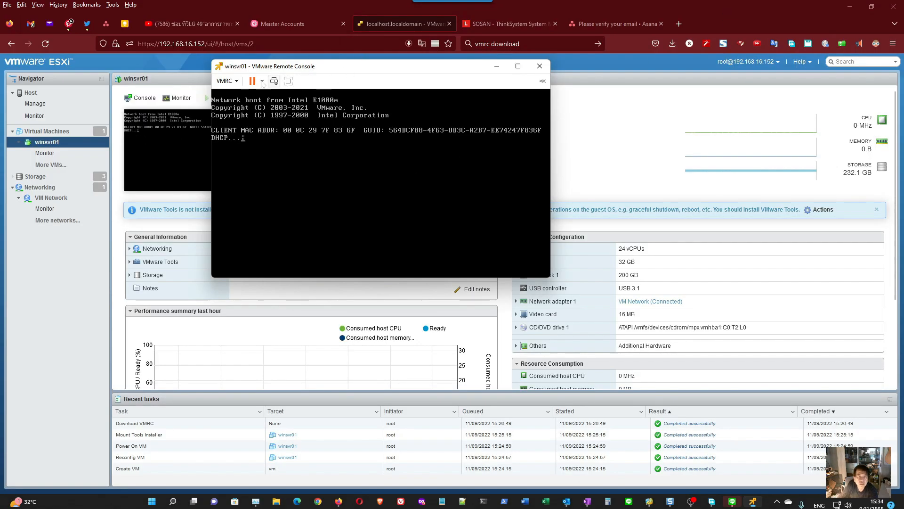
- Connect the VM's CD/DVD drive 1 to the local client's physical drive F: and restart winsvr01 with Ctrl+Alt+Del
left_click(226, 81)
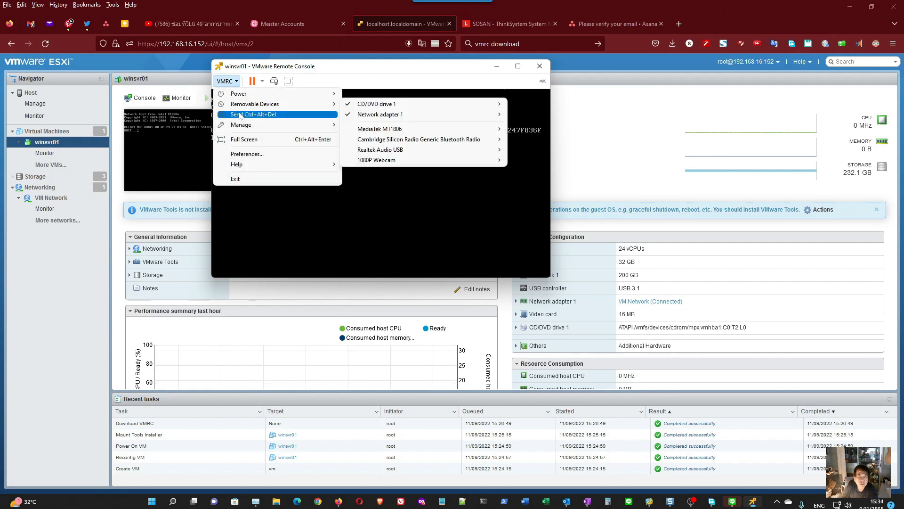
mouse_move(276, 105)
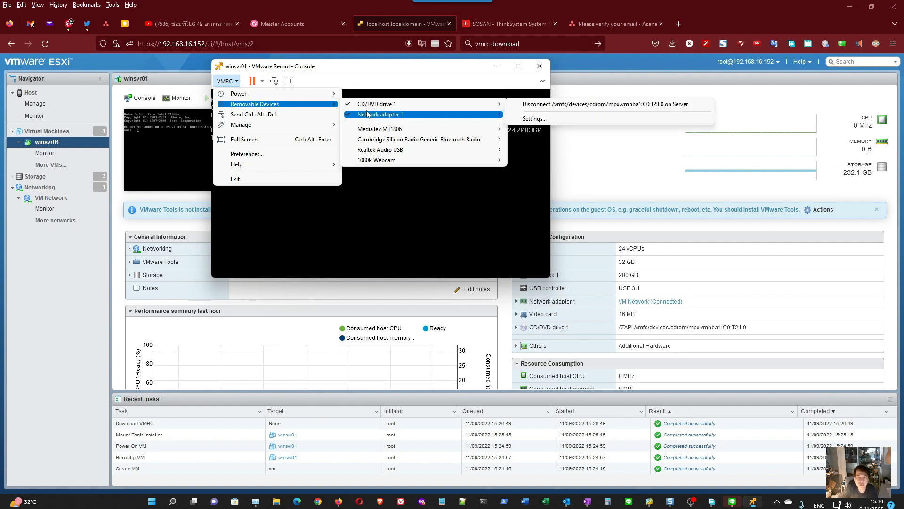
mouse_move(387, 104)
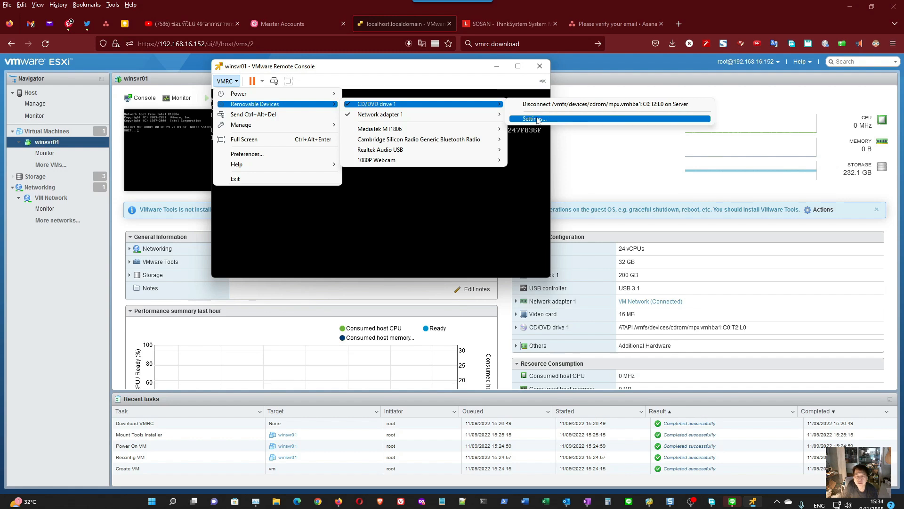
mouse_move(482, 138)
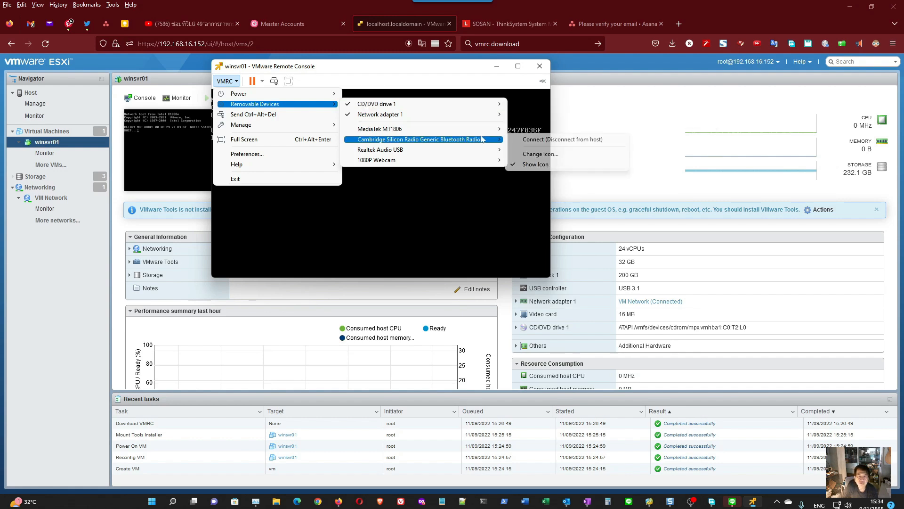
mouse_move(490, 104)
left_click(534, 120)
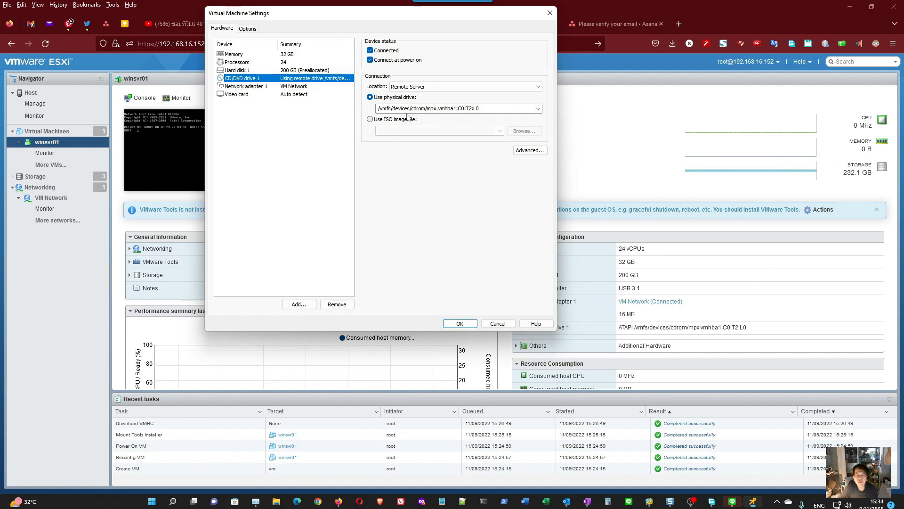
left_click(430, 89)
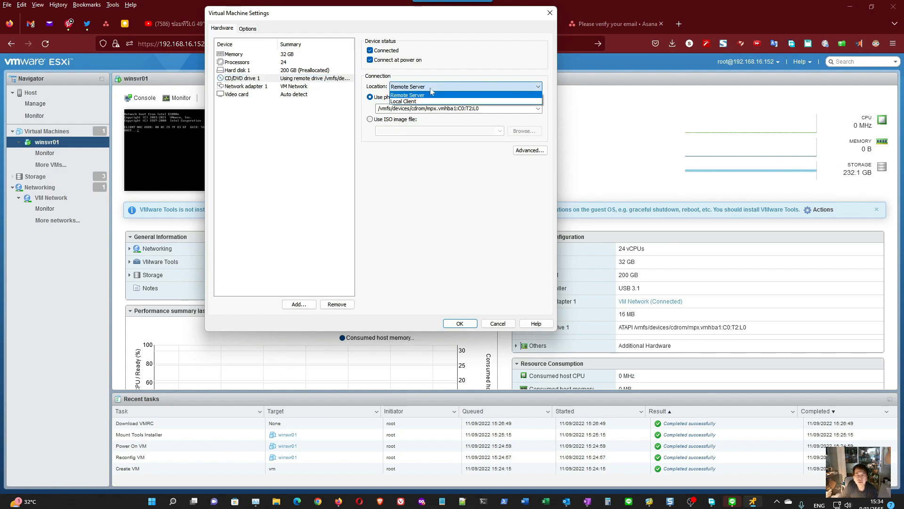
left_click(429, 101)
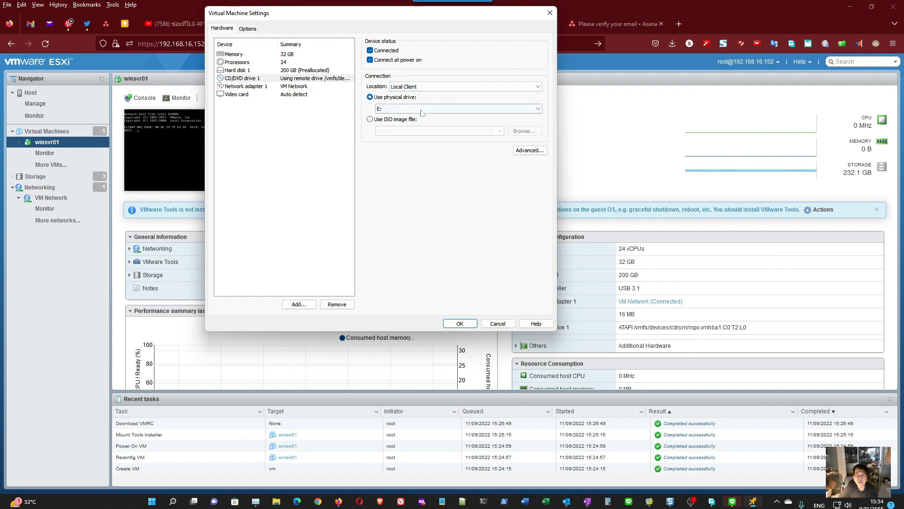
left_click(514, 111)
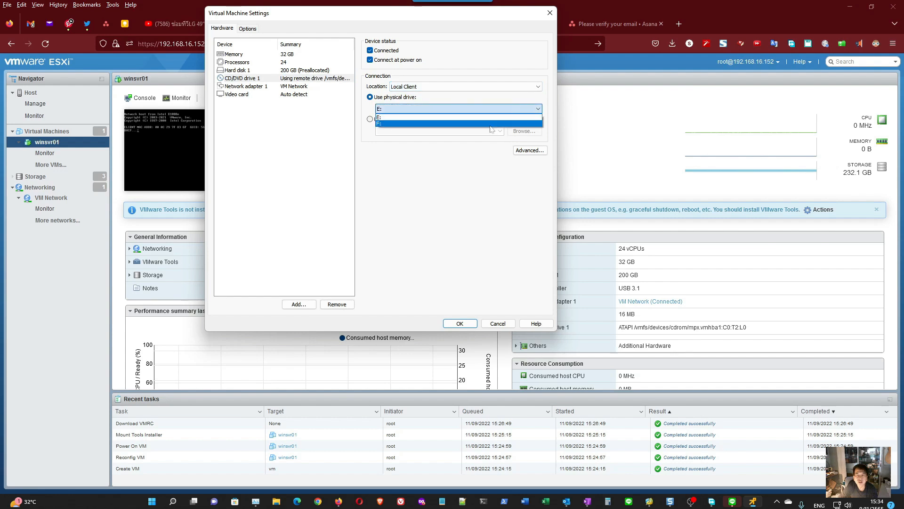
left_click(490, 124)
left_click(460, 323)
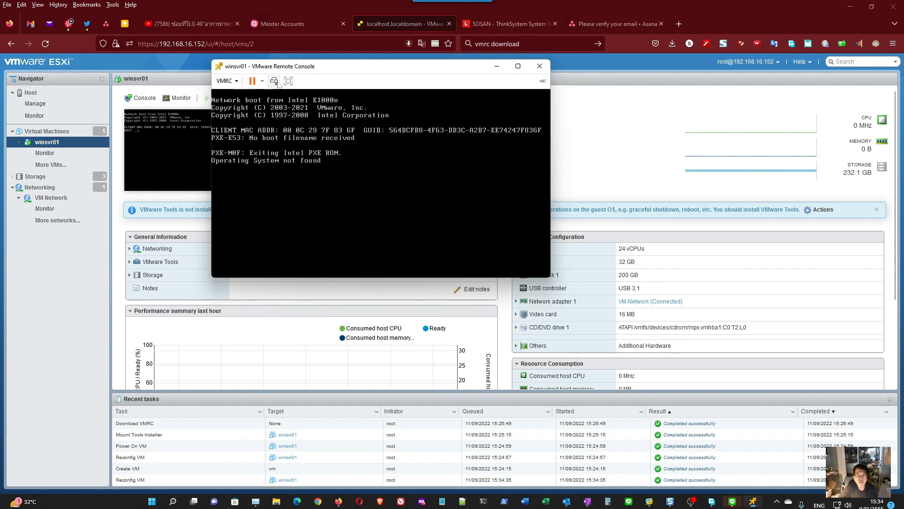
left_click(275, 82)
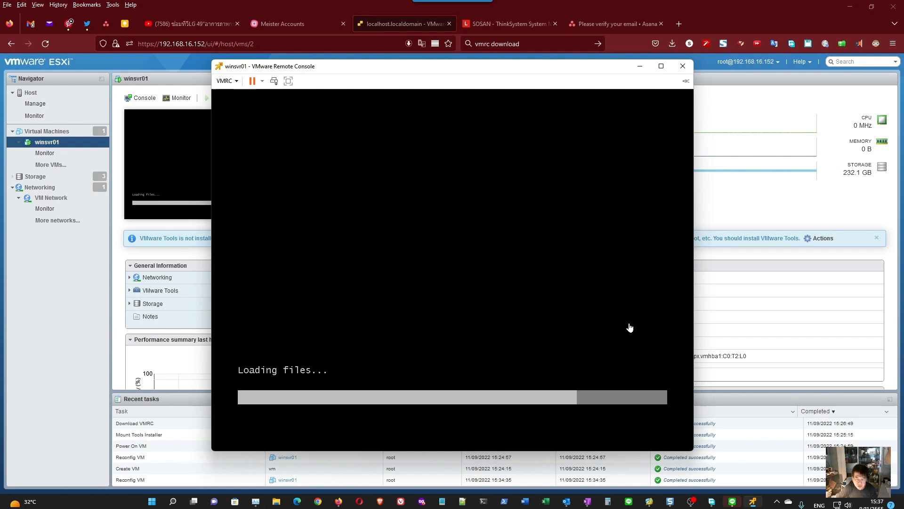
- Try to open the DVD_W22S_ML disc from This PC in File Explorer and close the window
left_click(277, 501)
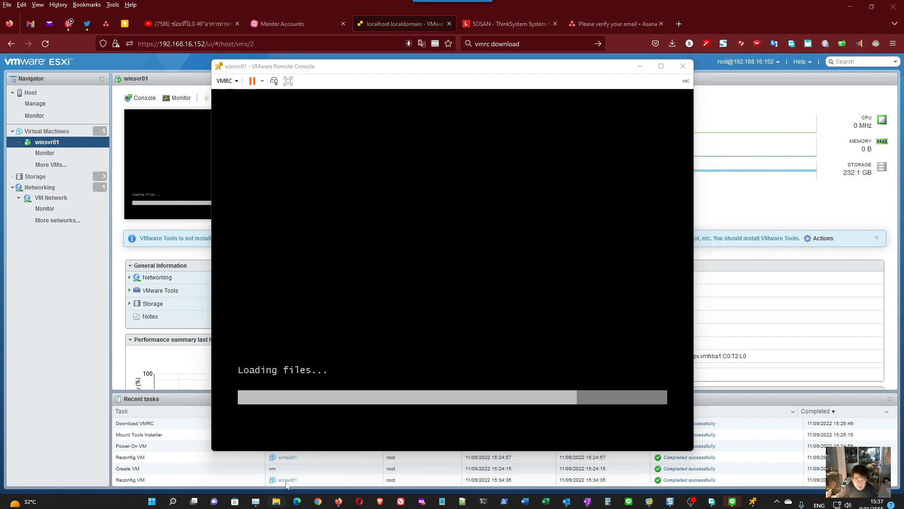
left_click(181, 265)
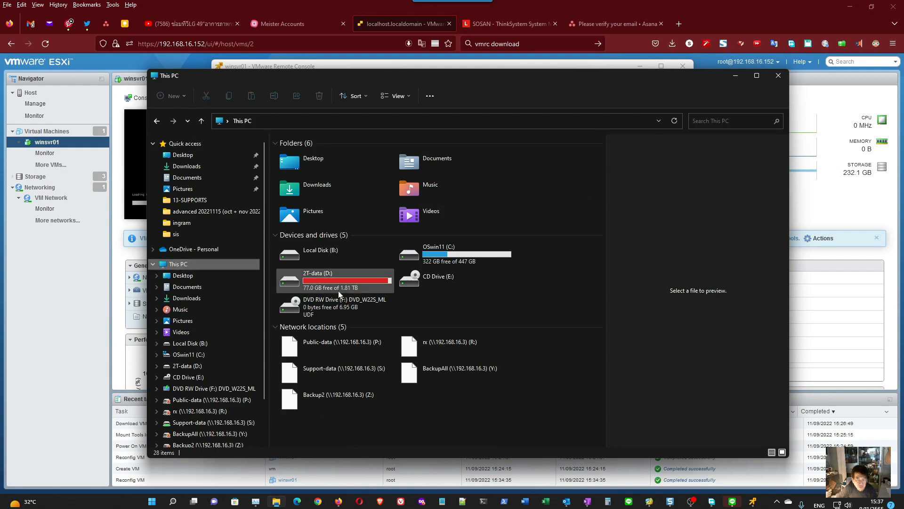
double_click(337, 306)
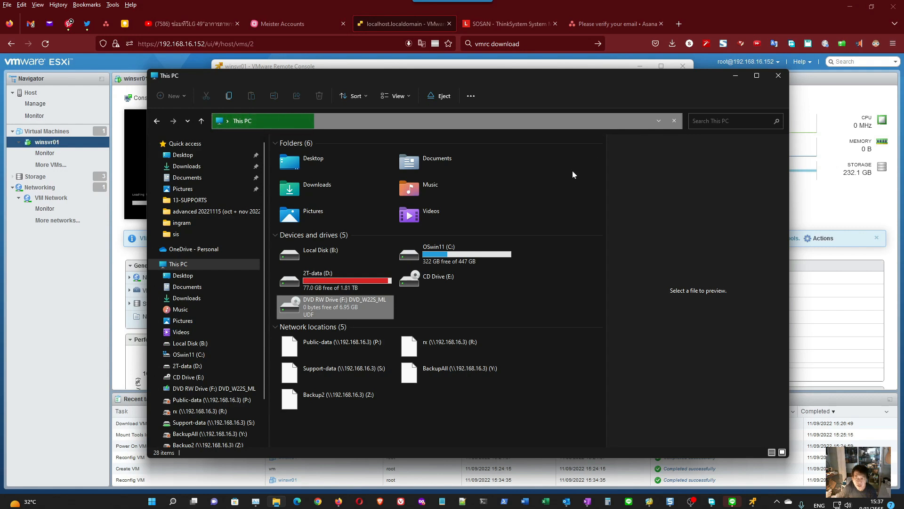
left_click(778, 75)
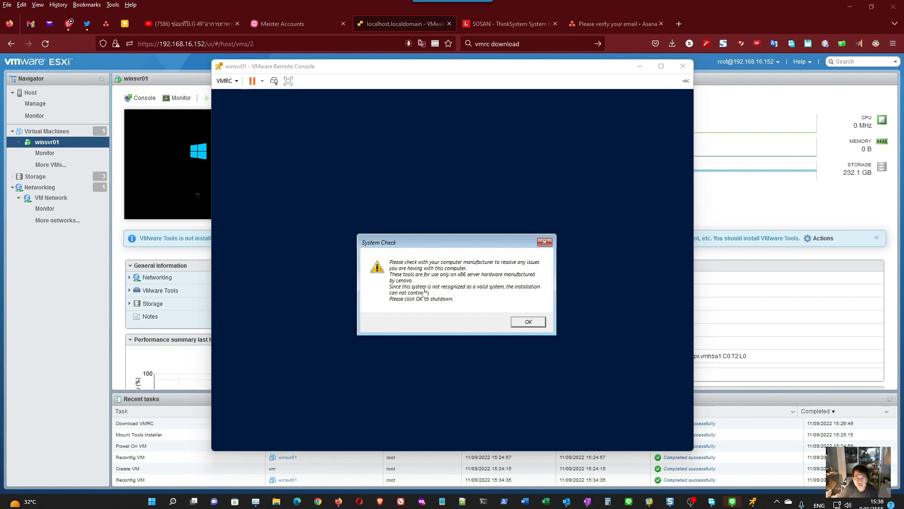
- Acknowledge the System Check dialog in the winsvr01 console to shut down the VM
left_click(530, 322)
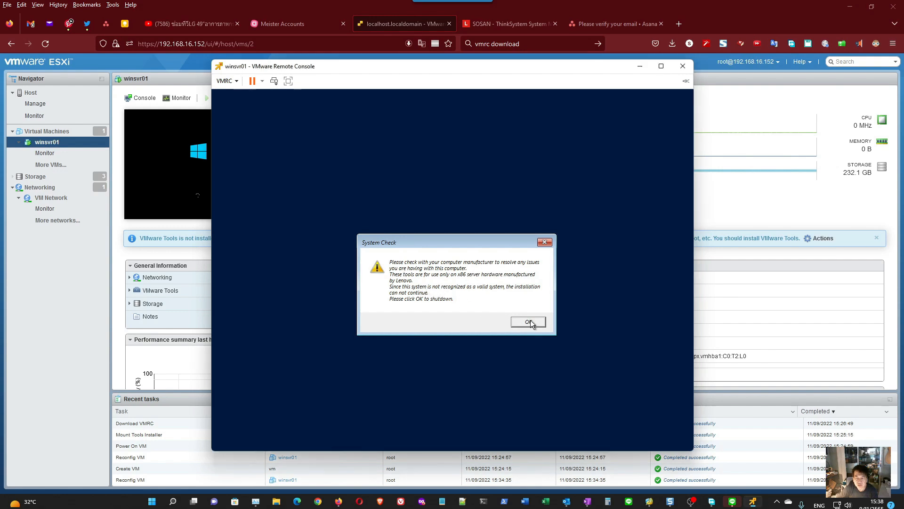
left_click(518, 322)
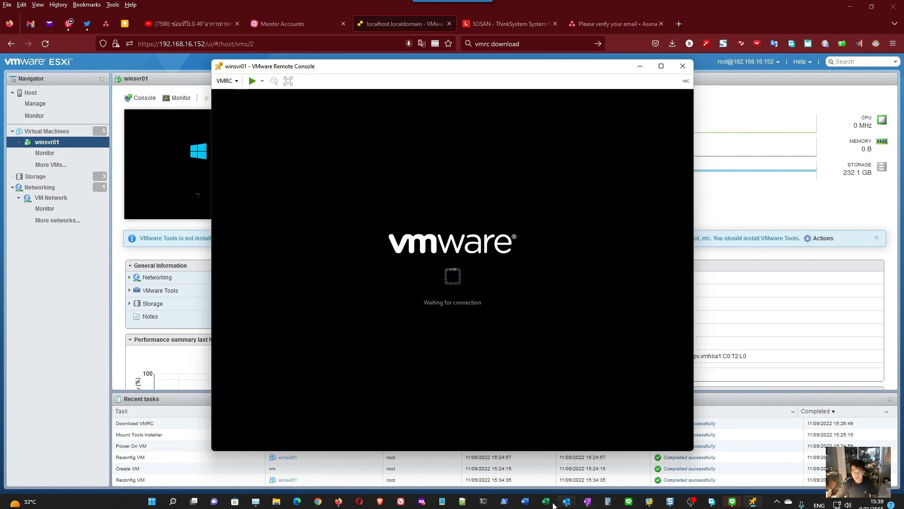
- Ping the ESXi host at 192.168.16.152 from a PowerShell terminal and minimize the terminal window
left_click(489, 504)
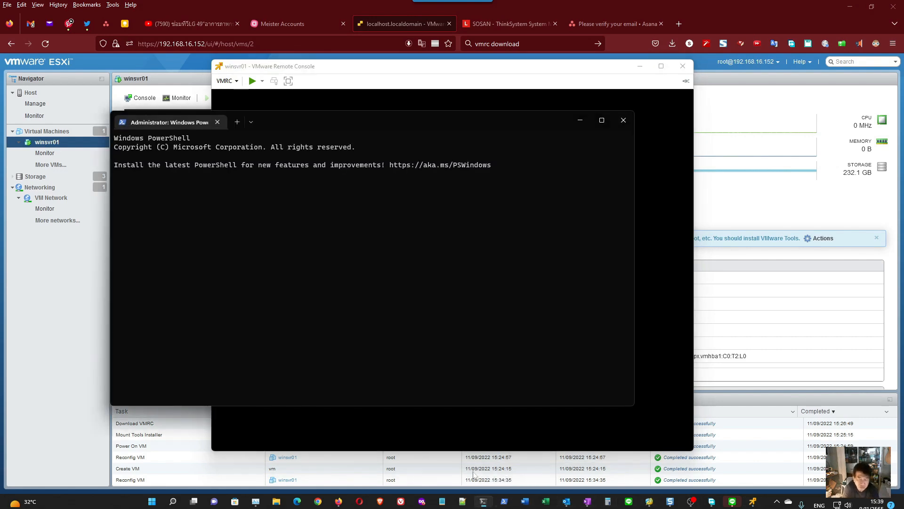
type("oub")
key("BackSpace")
key("BackSpace")
type("ping 192.1")
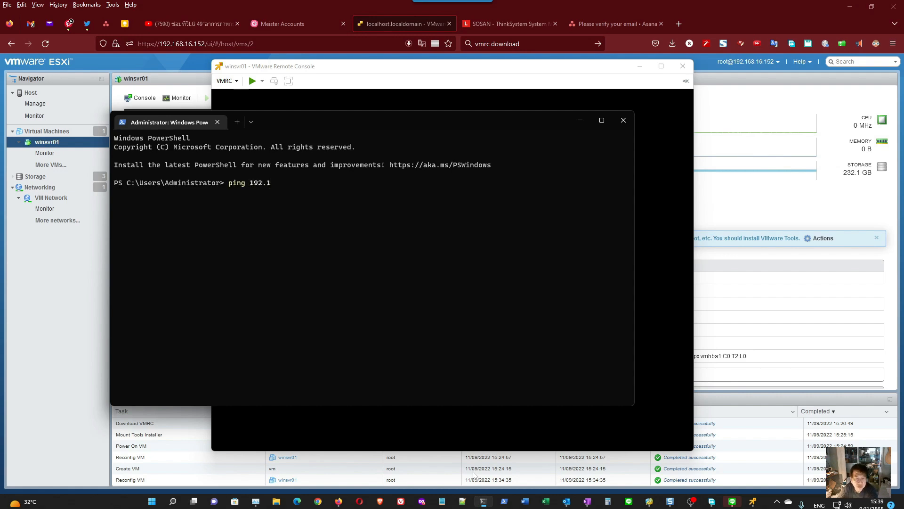
type("68.16.15")
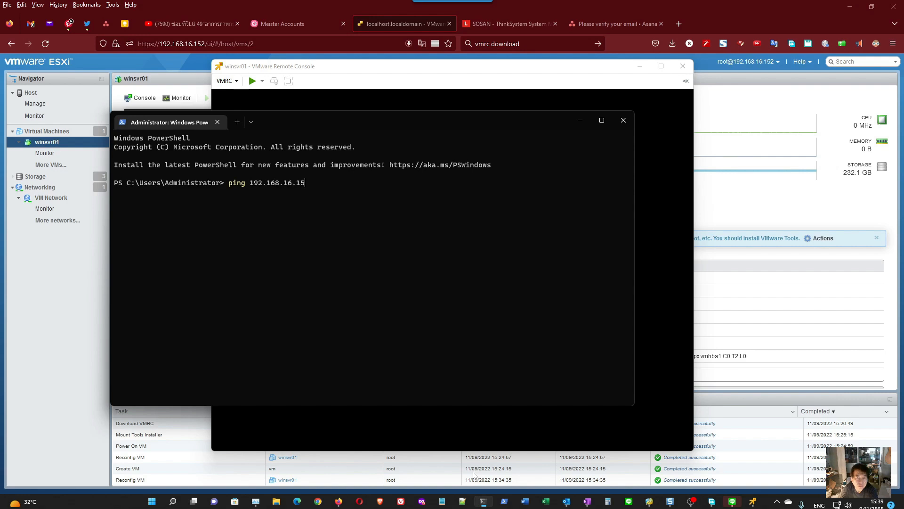
type("2")
key("Return")
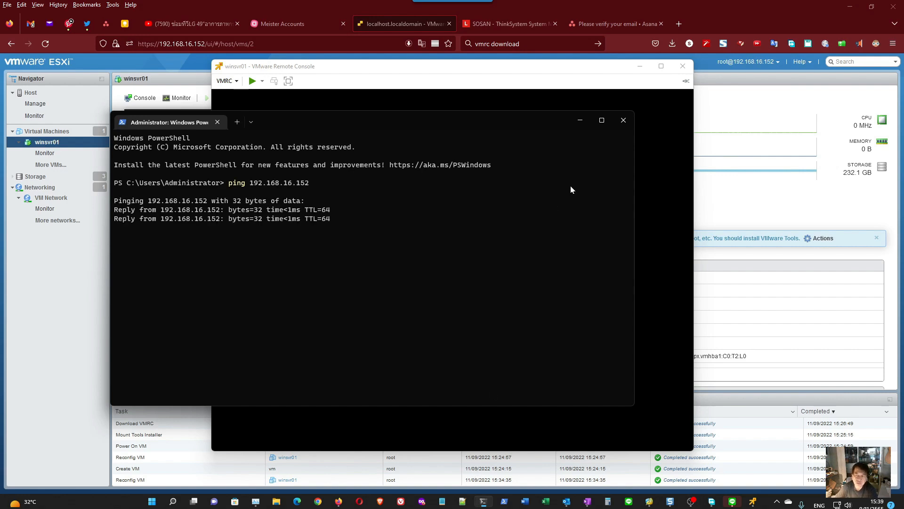
left_click(575, 121)
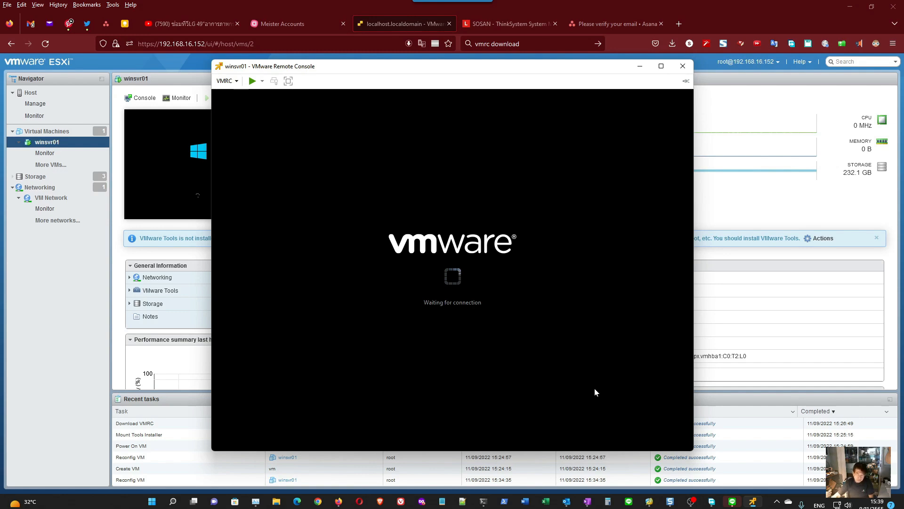
- Return to the PowerShell terminal and ping 192.168.16.151 and 192.168.16.153
left_click(483, 502)
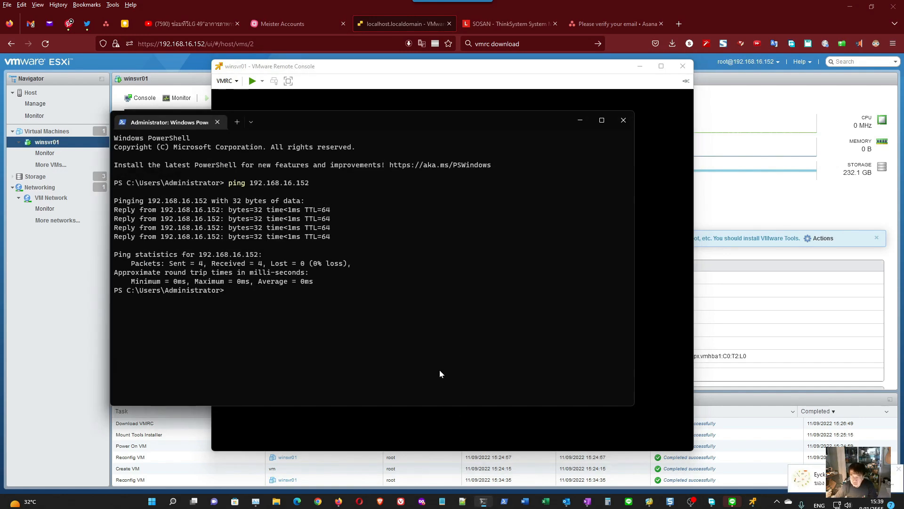
key("Up")
key("BackSpace")
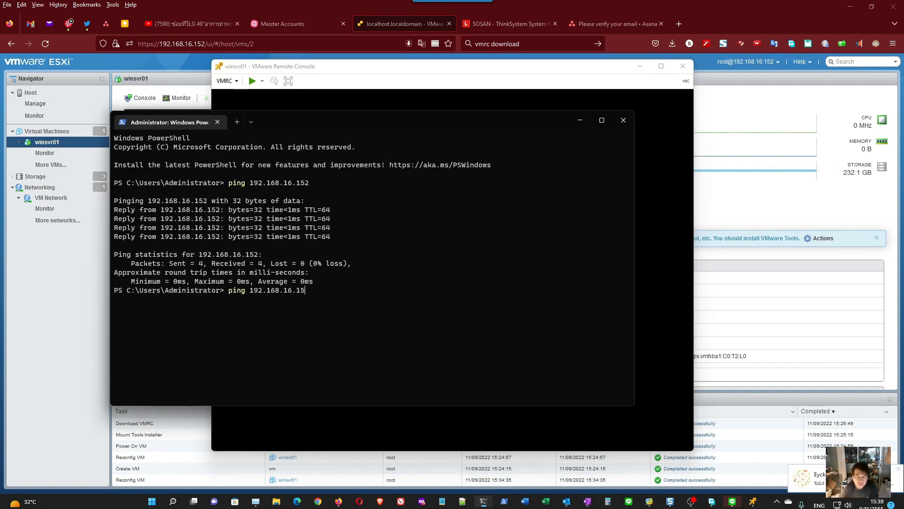
key("Return")
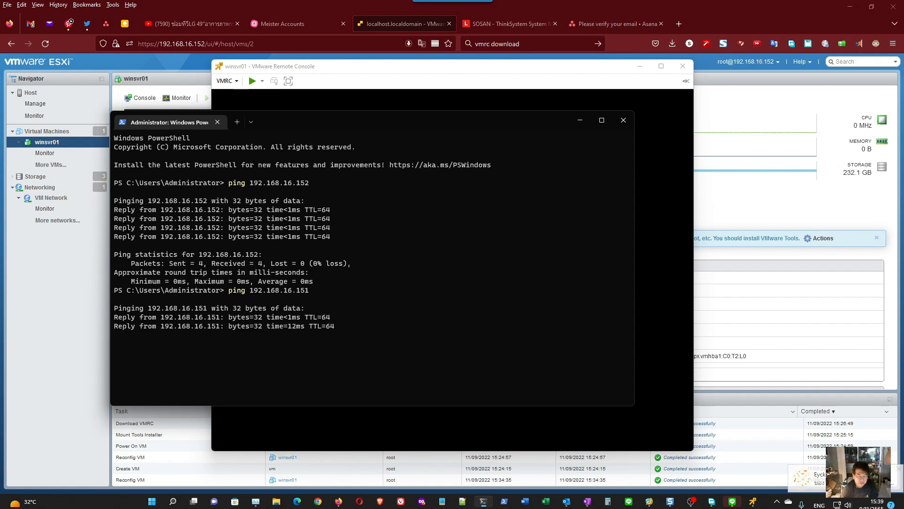
key("Up")
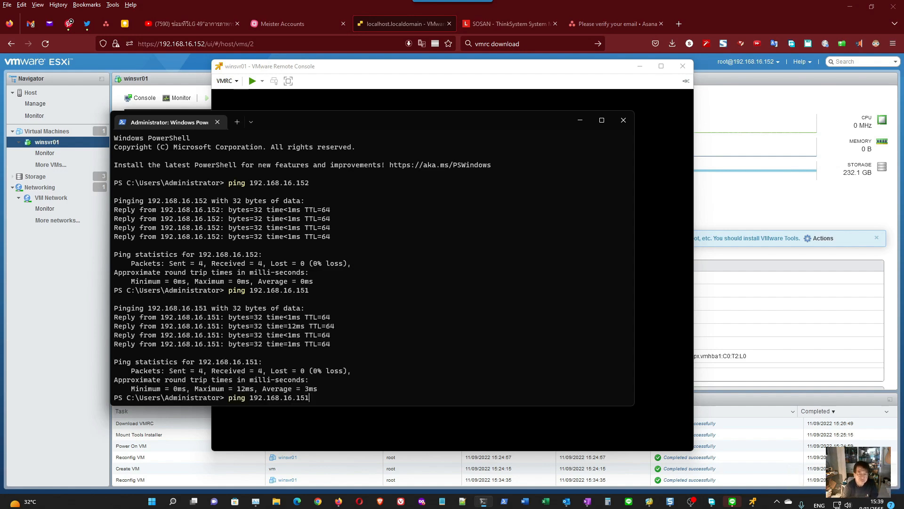
type("3")
key("Return")
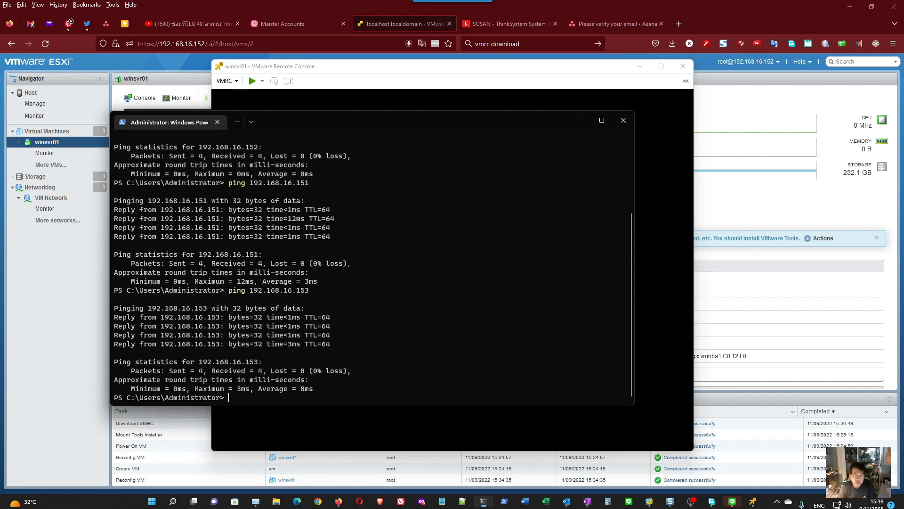
- Load 192.168.16.153 in a new Firefox tab and log in to ThinkSystem System Manager with the prefilled admin credentials
left_click(424, 23)
key("ctrl+t")
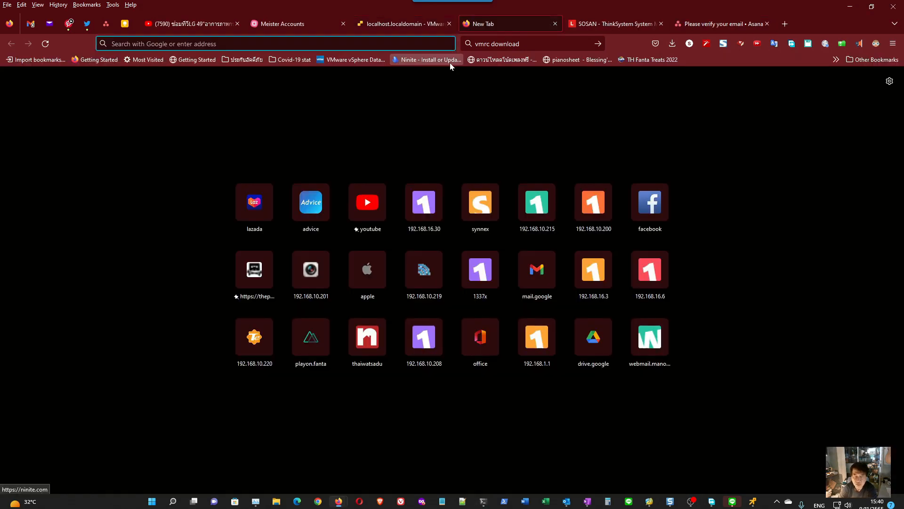
type("192.168.16.153")
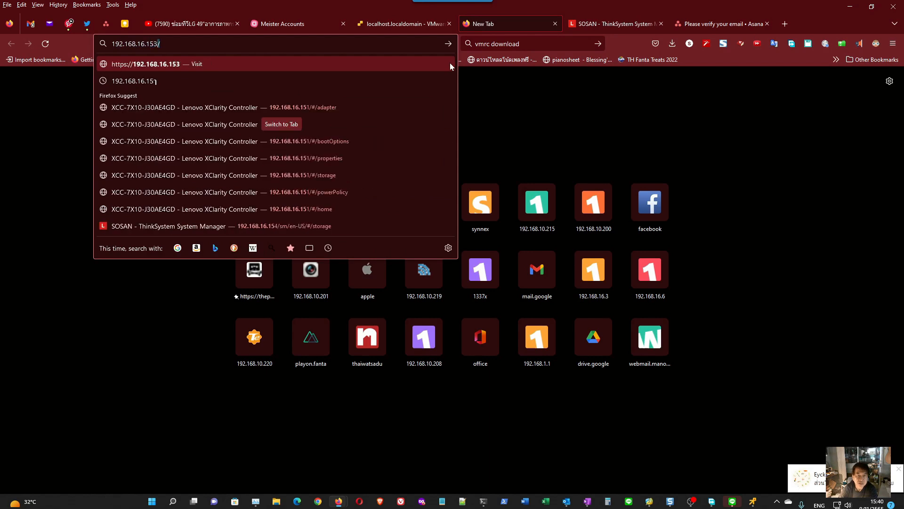
key("Return")
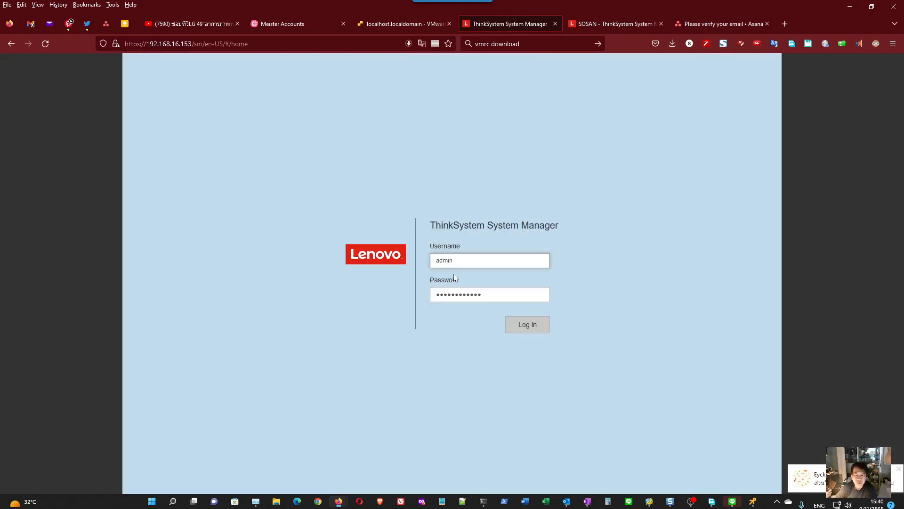
left_click(522, 325)
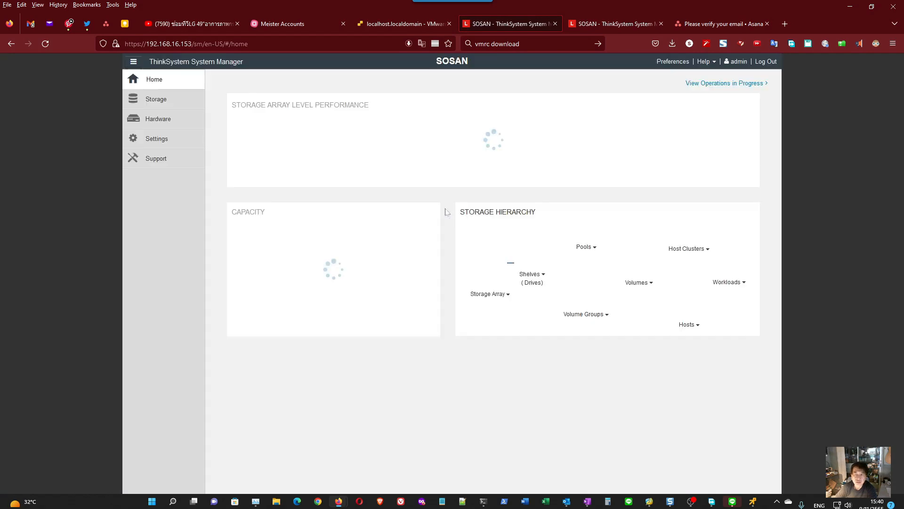
- Load 192.168.16.151 in a new browser tab and highlight the BMC IP on the XClarity Controller login page
key("ctrl+t")
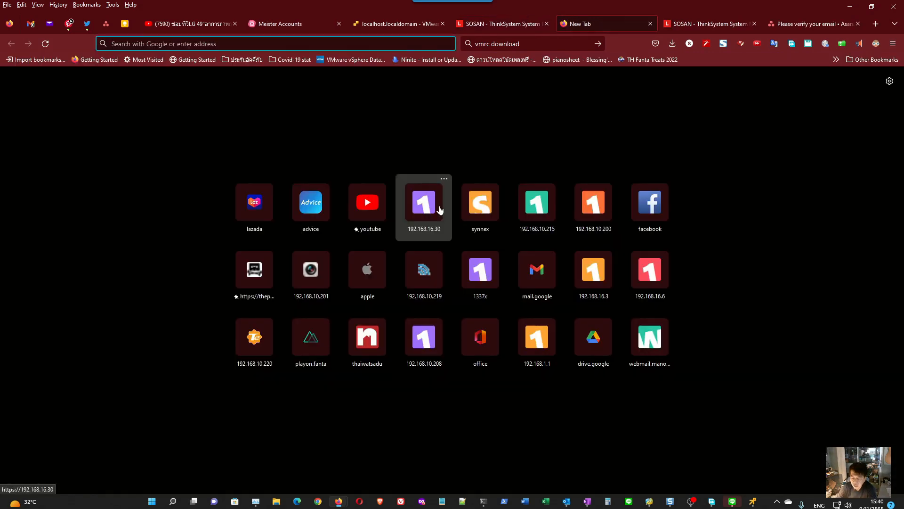
type("192.1")
type("68.16.151/")
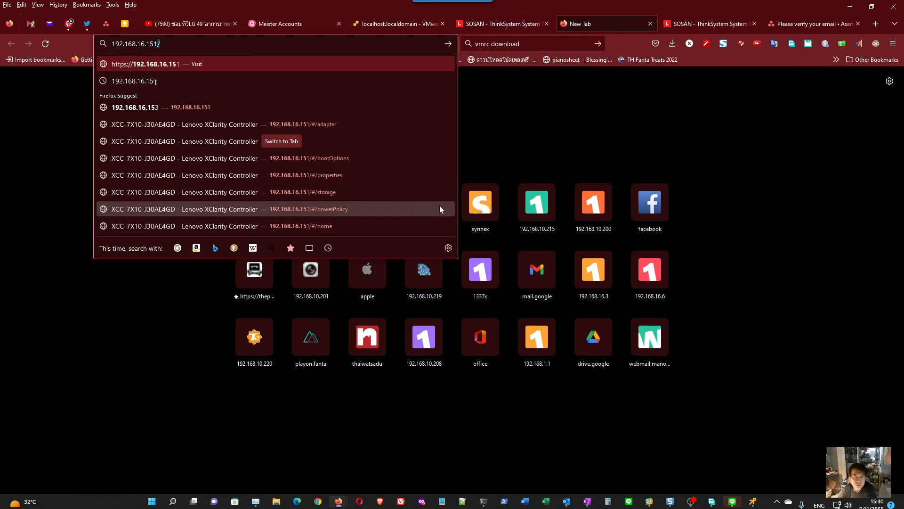
key("Return")
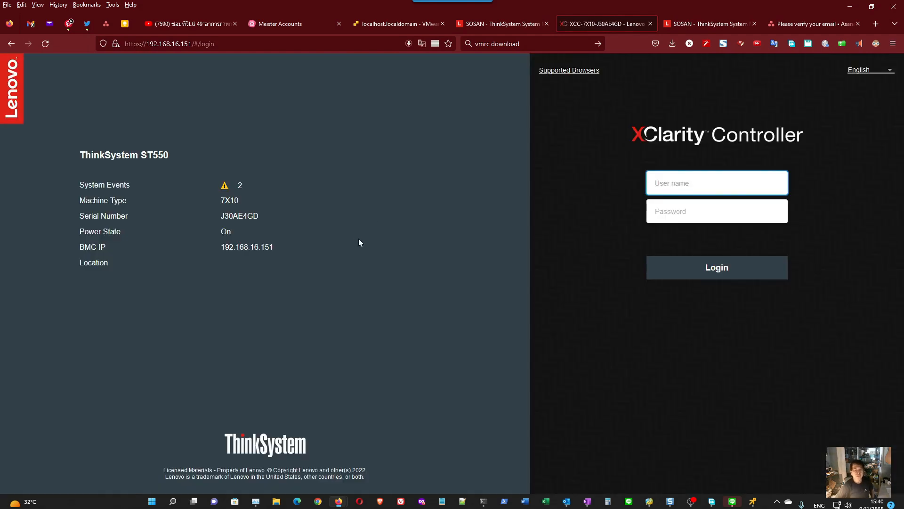
left_click_drag(265, 248, 78, 247)
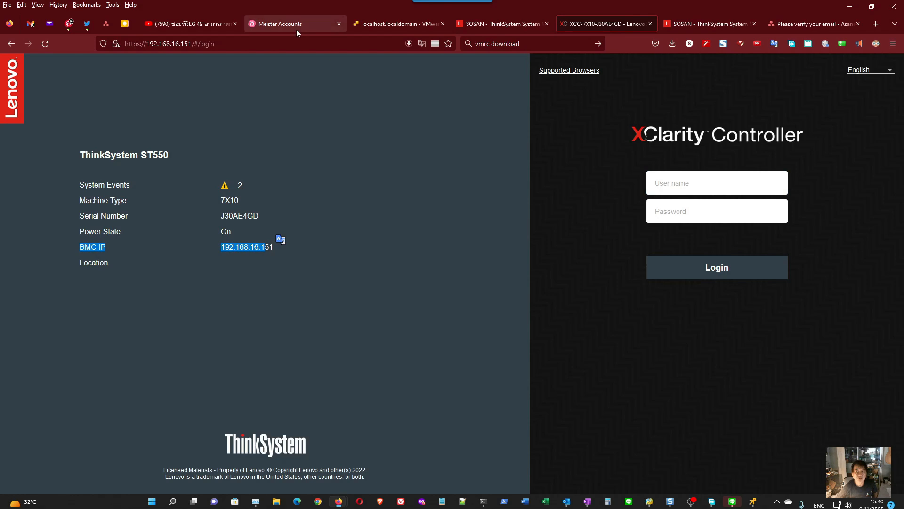
- Return to the ESXi page for winsvr01, bring up its VMware Remote Console window and power on the VM
left_click(388, 24)
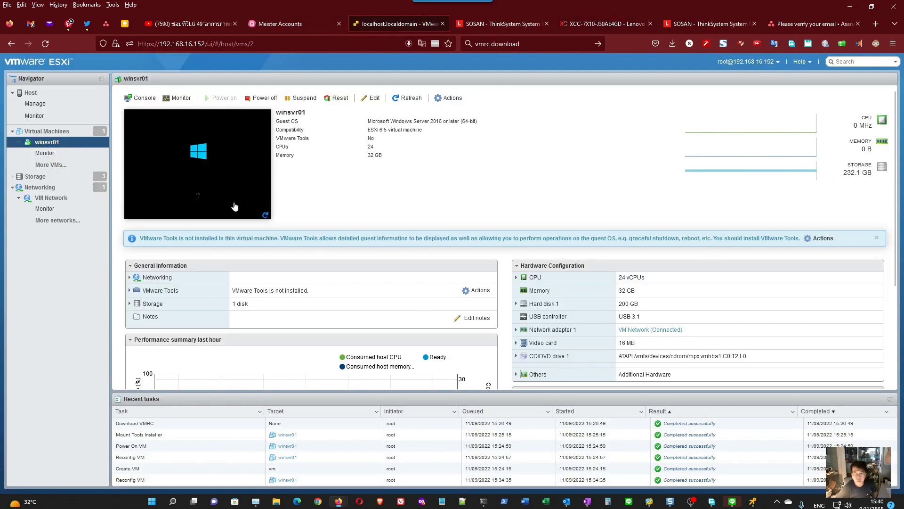
left_click(753, 503)
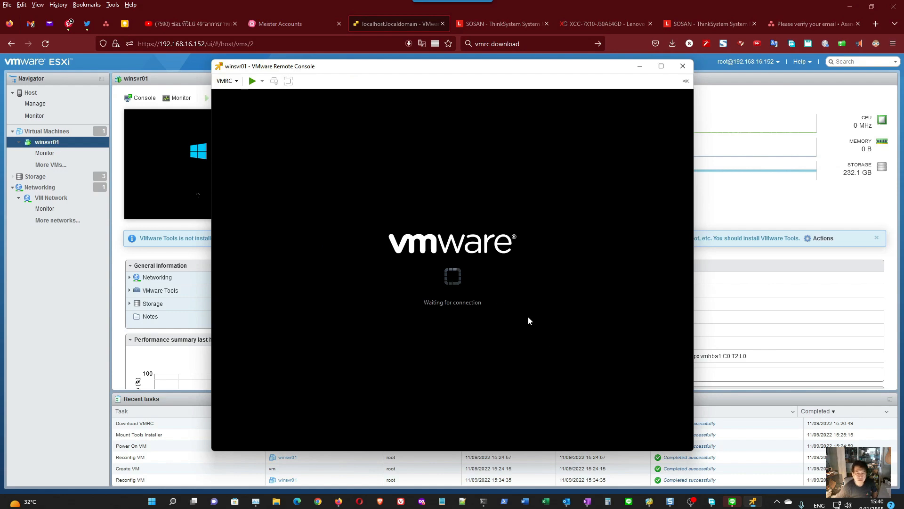
left_click(253, 82)
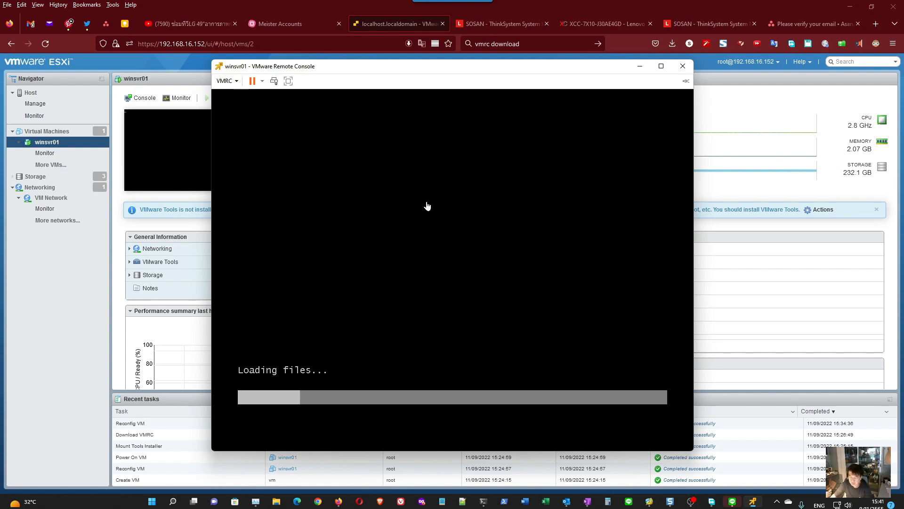
- Switch to LINE to view the unread group chat, close the messenger and return focus to the winsvr01 console
left_click(732, 501)
scroll(659, 149, "down", 5)
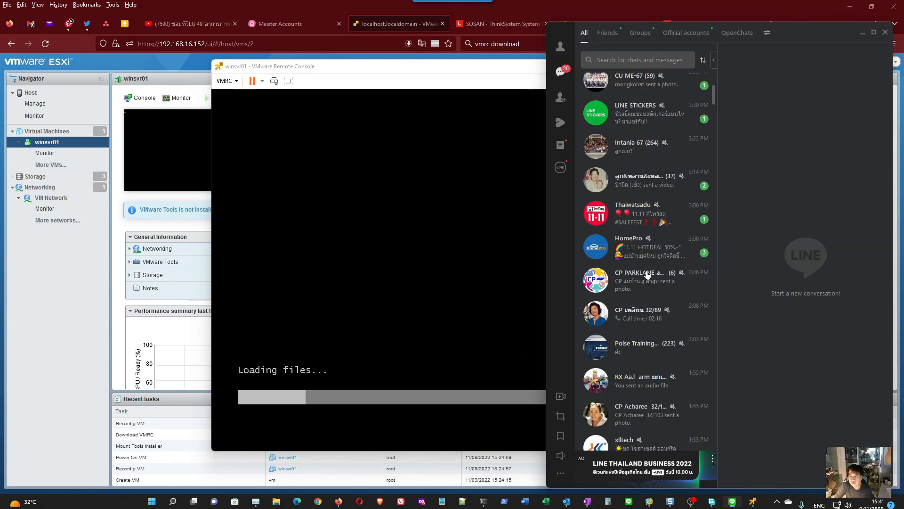
left_click(652, 230)
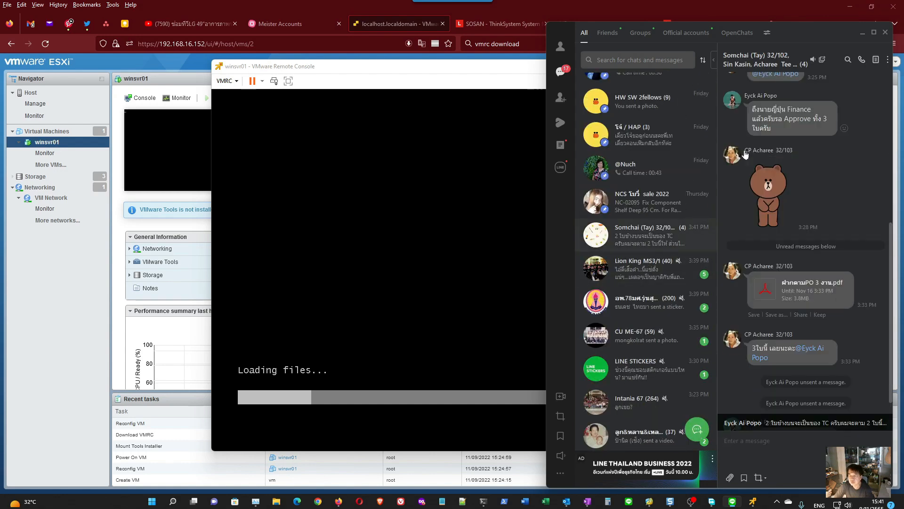
left_click(813, 59)
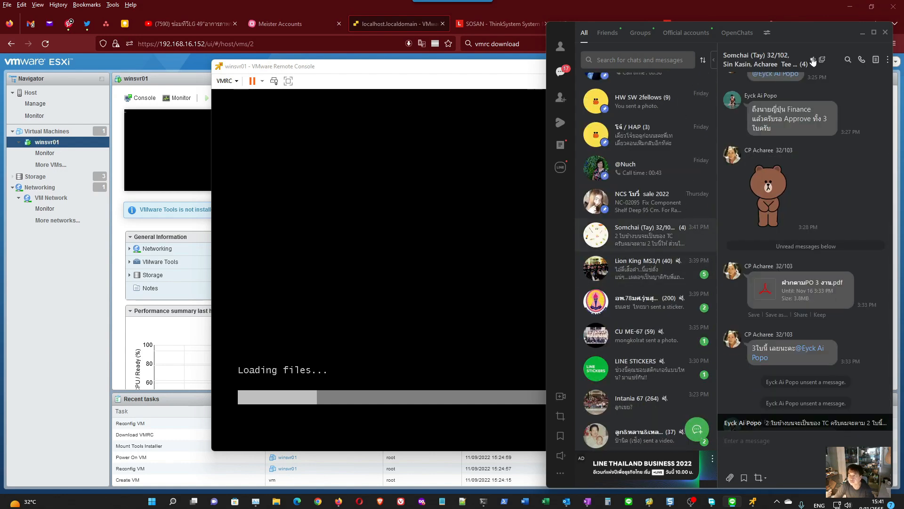
left_click(886, 32)
left_click(647, 310)
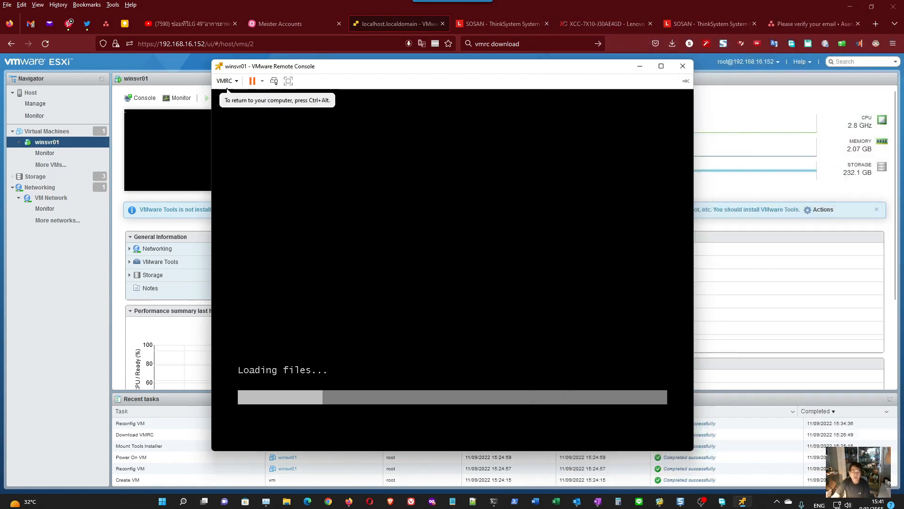